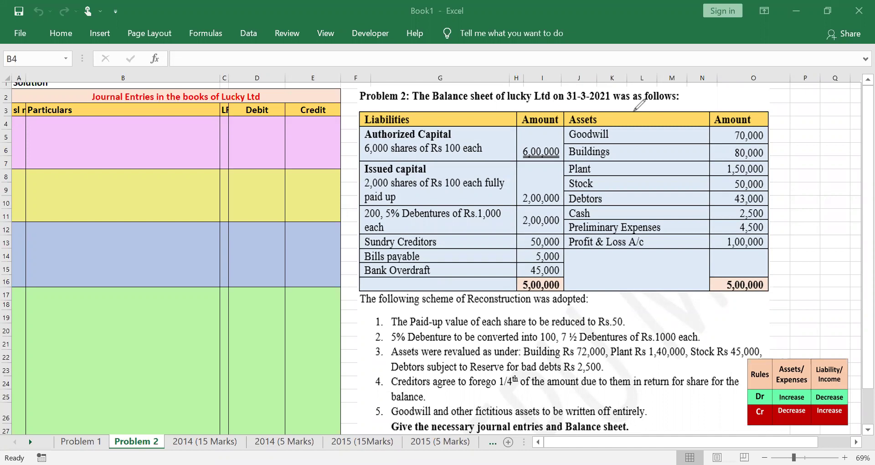
# Mark the authorized capital, issued capital and 5% debentures with red ink on the balance sheet, and clear the marks
pyautogui.moveTo(463, 129); pyautogui.dragTo(512, 119)
pyautogui.moveTo(520, 160); pyautogui.dragTo(565, 159)
pyautogui.moveTo(532, 170); pyautogui.dragTo(555, 168)
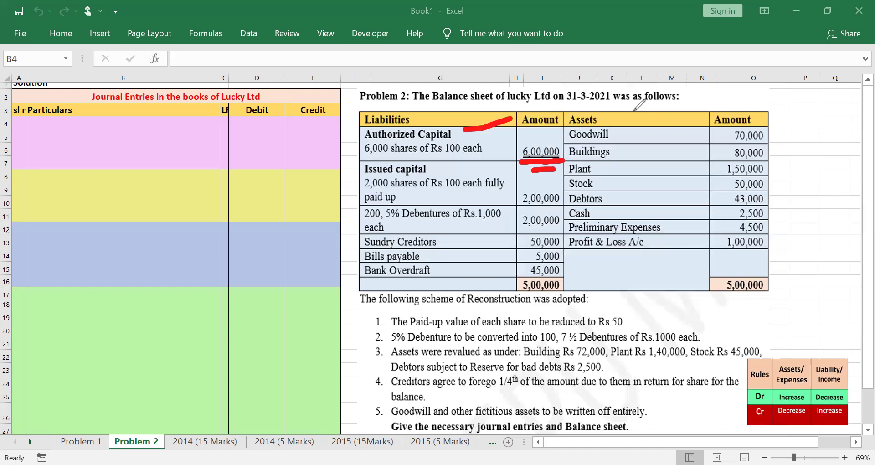
pyautogui.moveTo(439, 193); pyautogui.dragTo(462, 191)
pyautogui.moveTo(548, 180); pyautogui.dragTo(608, 173)
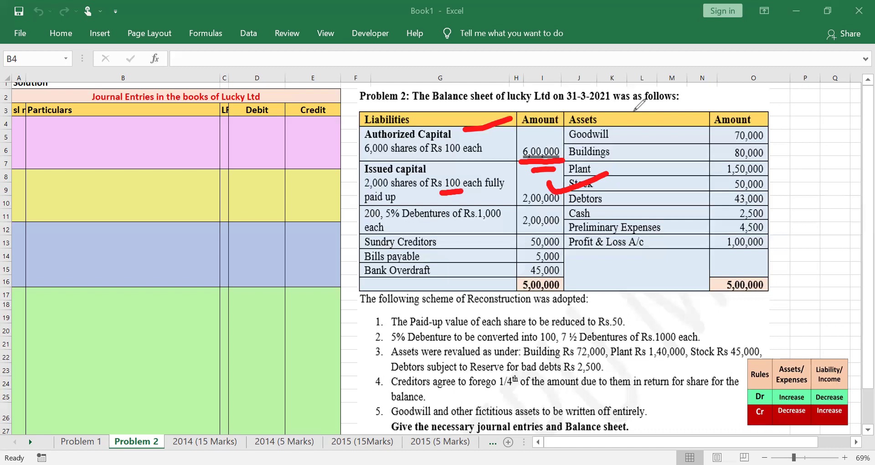
pyautogui.moveTo(476, 225); pyautogui.dragTo(504, 222)
pyautogui.moveTo(562, 207); pyautogui.dragTo(635, 195)
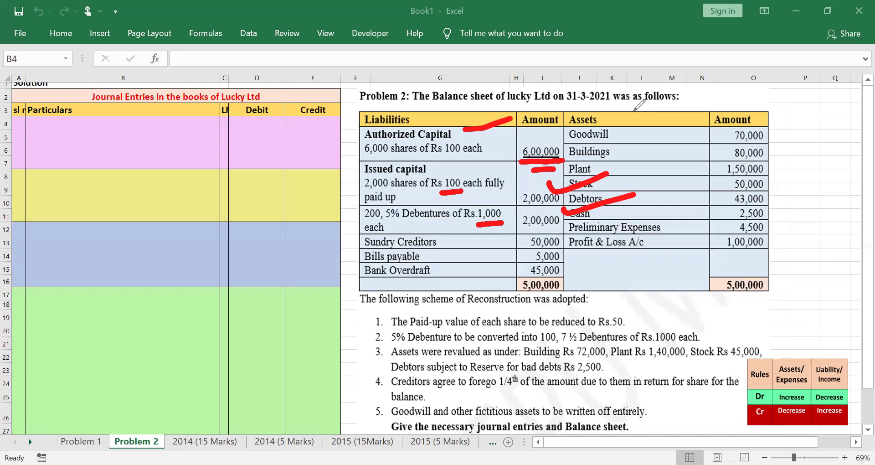
pyautogui.press('e')
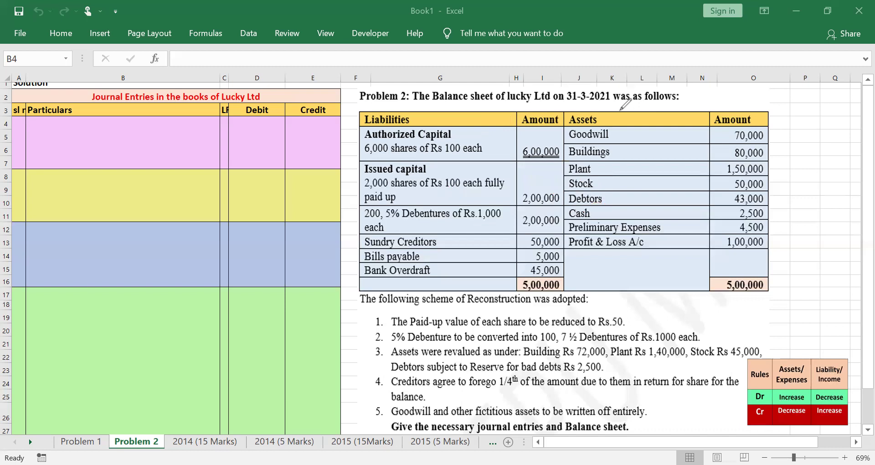
# Underline and circle Rs.50 in scheme point 1, underline the issued share count and face value, and cross out the old shares
pyautogui.moveTo(539, 331); pyautogui.dragTo(625, 327)
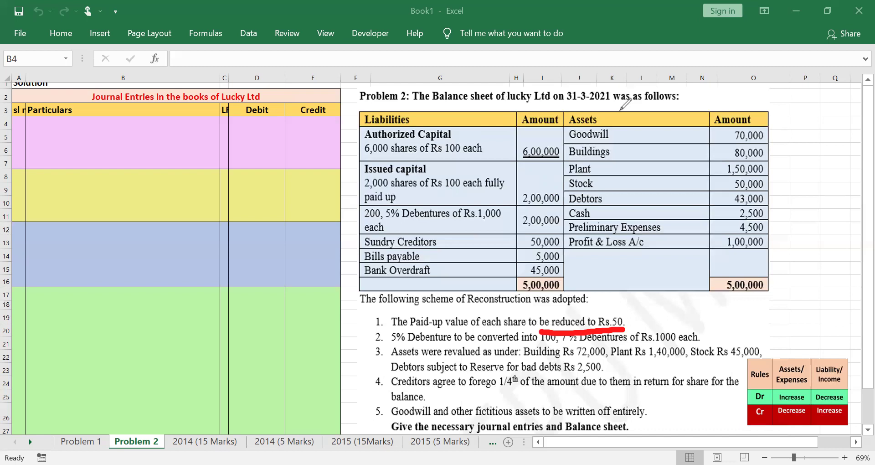
pyautogui.moveTo(359, 195); pyautogui.dragTo(468, 194)
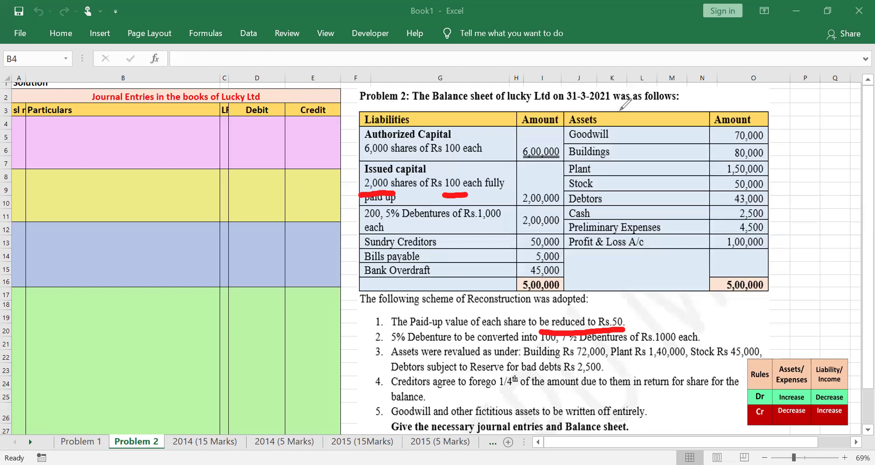
pyautogui.moveTo(604, 326)
pyautogui.mouseDown()
pyautogui.moveTo(640, 315)
pyautogui.moveTo(600, 338)
pyautogui.mouseUp()
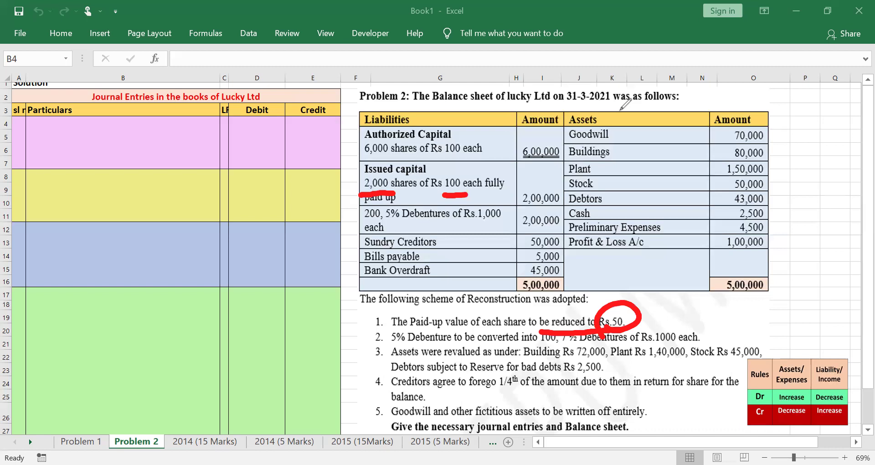
pyautogui.moveTo(482, 163); pyautogui.dragTo(531, 215)
pyautogui.moveTo(515, 162); pyautogui.dragTo(451, 236)
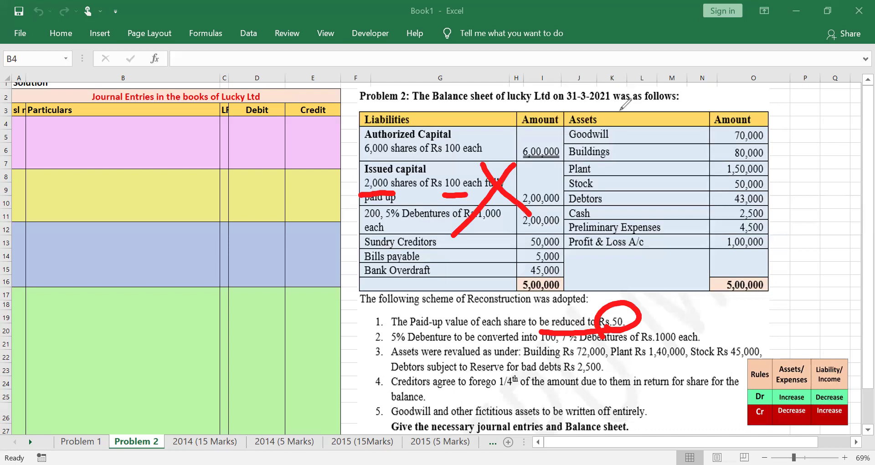
pyautogui.moveTo(624, 309); pyautogui.dragTo(752, 275)
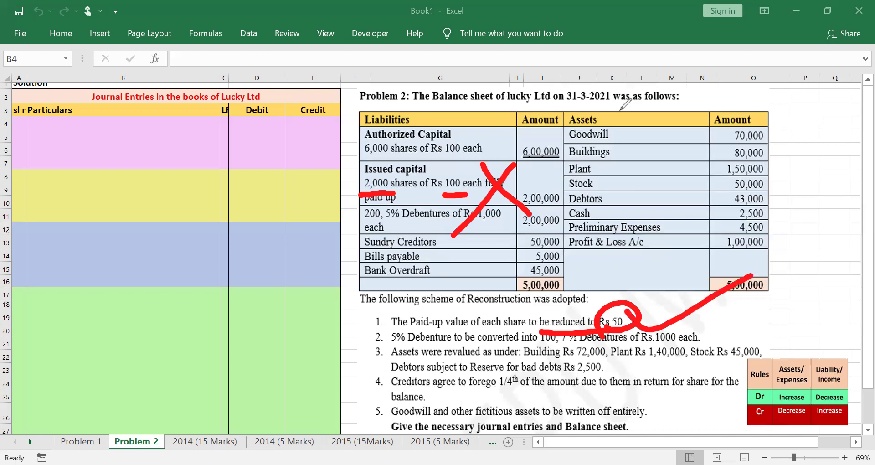
# Tick the Liabilities heading, circle the Dr and Cr rules for liabilities in the rules table, and clear the ink
pyautogui.moveTo(404, 193); pyautogui.dragTo(448, 193)
pyautogui.moveTo(401, 124); pyautogui.dragTo(469, 103)
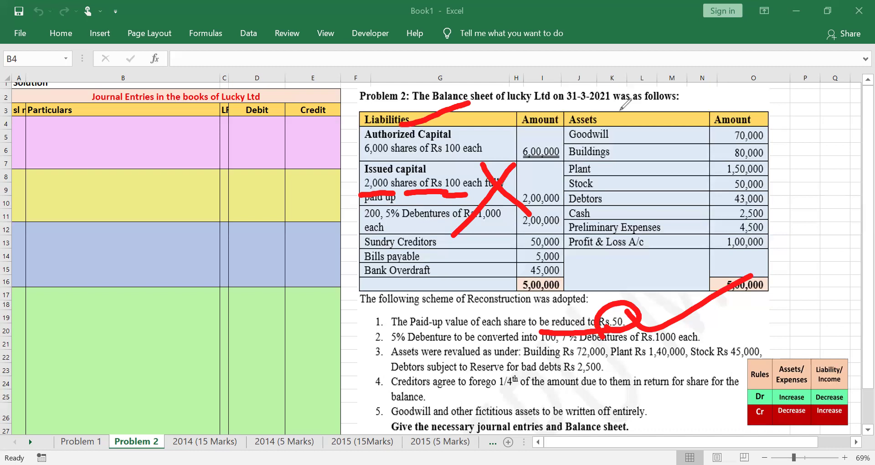
pyautogui.moveTo(844, 390); pyautogui.dragTo(874, 366)
pyautogui.moveTo(777, 384)
pyautogui.mouseDown()
pyautogui.moveTo(747, 398)
pyautogui.moveTo(747, 372)
pyautogui.mouseUp()
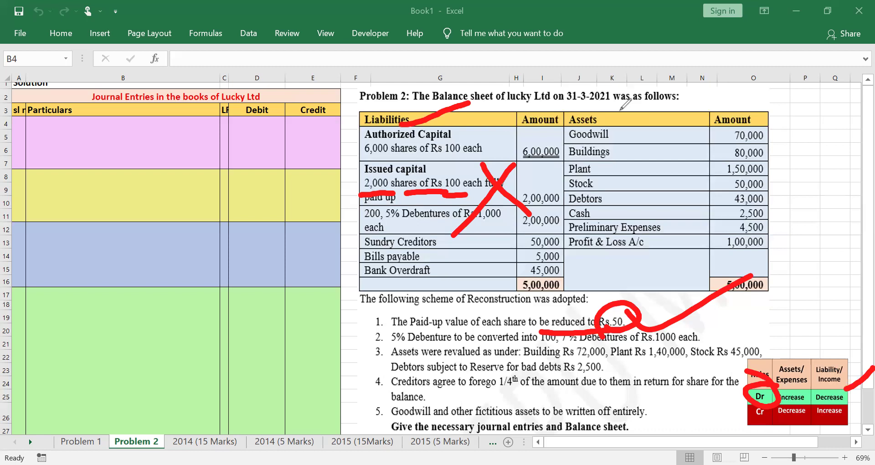
pyautogui.moveTo(834, 423); pyautogui.dragTo(866, 400)
pyautogui.moveTo(751, 403)
pyautogui.mouseDown()
pyautogui.moveTo(775, 409)
pyautogui.moveTo(768, 392)
pyautogui.mouseUp()
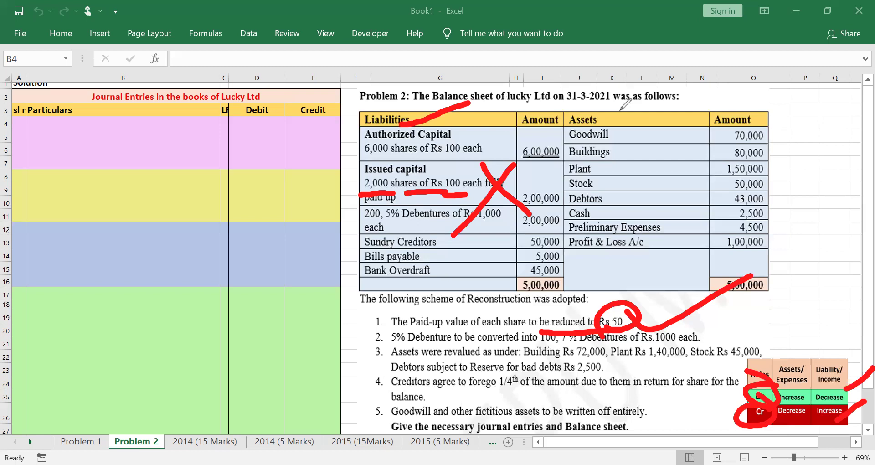
pyautogui.moveTo(866, 400); pyautogui.dragTo(874, 390)
pyautogui.press('e')
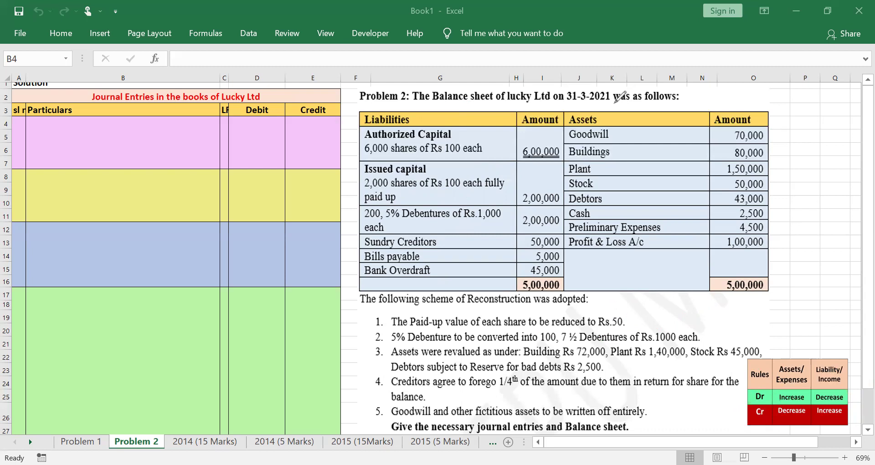
# Mark the 200 5% debentures of Rs.1,000 and their conversion into 100 debentures in scheme point 2, and clear the ink
pyautogui.moveTo(359, 219); pyautogui.dragTo(384, 219)
pyautogui.moveTo(554, 345); pyautogui.dragTo(517, 346)
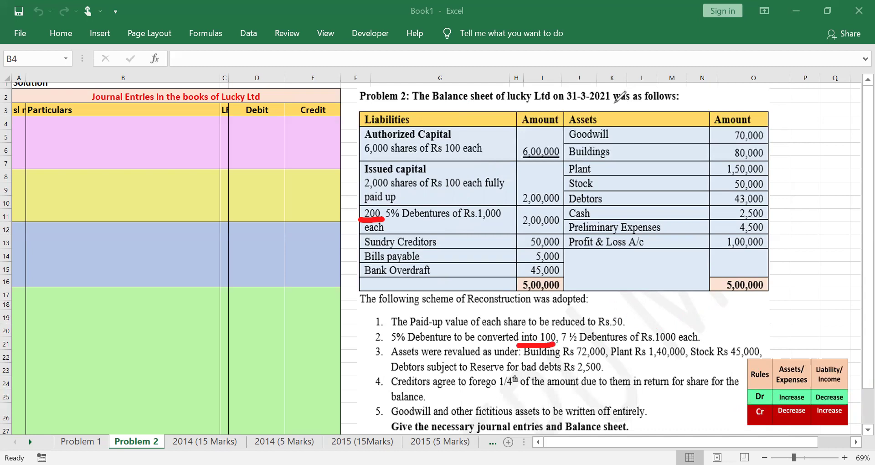
pyautogui.moveTo(390, 342); pyautogui.dragTo(400, 346)
pyautogui.moveTo(525, 342); pyautogui.dragTo(570, 336)
pyautogui.moveTo(483, 220); pyautogui.dragTo(520, 211)
pyautogui.moveTo(668, 350); pyautogui.dragTo(706, 338)
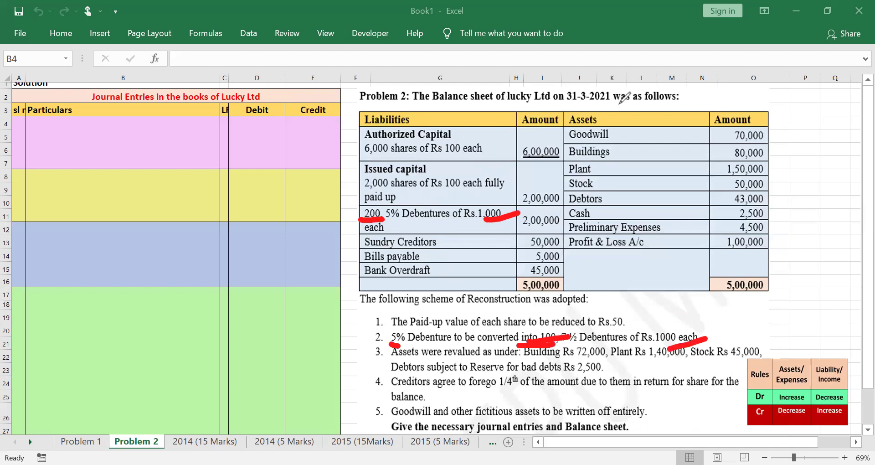
pyautogui.press('e')
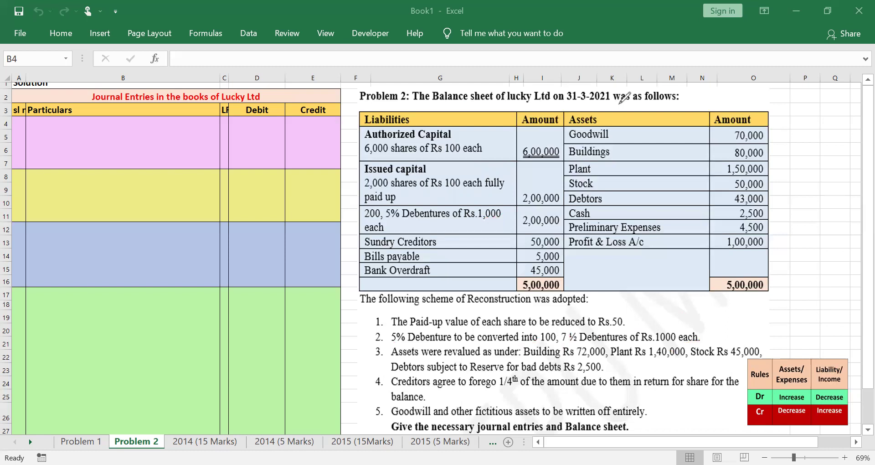
# Underline the revalued building and plant amounts in scheme point 3, and tick the Buildings amount in the balance sheet
pyautogui.moveTo(587, 362); pyautogui.dragTo(709, 365)
pyautogui.moveTo(769, 153); pyautogui.dragTo(828, 111)
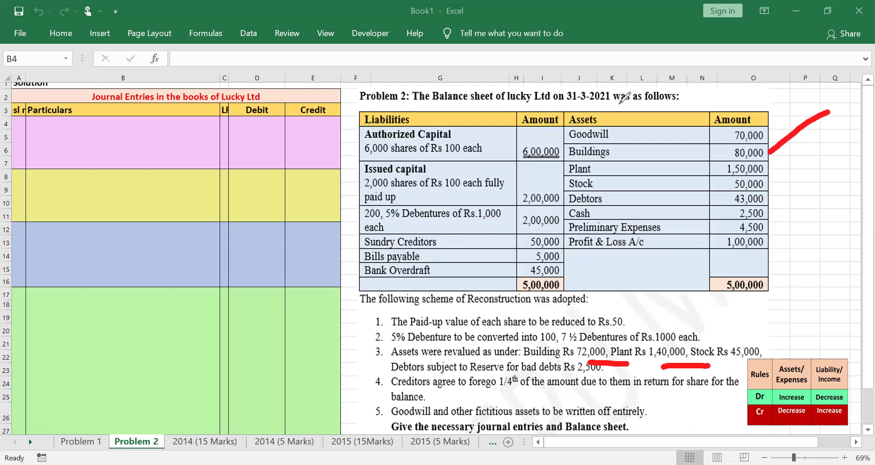
pyautogui.moveTo(587, 369); pyautogui.dragTo(624, 344)
# Sketch the debit rule over the journal table as A with an up arrow and L with a down arrow, enclosed in a loop
pyautogui.moveTo(92, 179); pyautogui.dragTo(78, 265)
pyautogui.moveTo(87, 161); pyautogui.dragTo(131, 255)
pyautogui.moveTo(77, 256); pyautogui.dragTo(119, 222)
pyautogui.moveTo(147, 163); pyautogui.dragTo(163, 240)
pyautogui.moveTo(131, 129)
pyautogui.mouseDown()
pyautogui.moveTo(119, 186)
pyautogui.moveTo(176, 163)
pyautogui.mouseUp()
pyautogui.moveTo(233, 120)
pyautogui.mouseDown()
pyautogui.moveTo(255, 218)
pyautogui.moveTo(299, 205)
pyautogui.mouseUp()
pyautogui.moveTo(299, 125); pyautogui.dragTo(321, 195)
pyautogui.moveTo(287, 165)
pyautogui.mouseDown()
pyautogui.moveTo(335, 196)
pyautogui.moveTo(347, 150)
pyautogui.mouseUp()
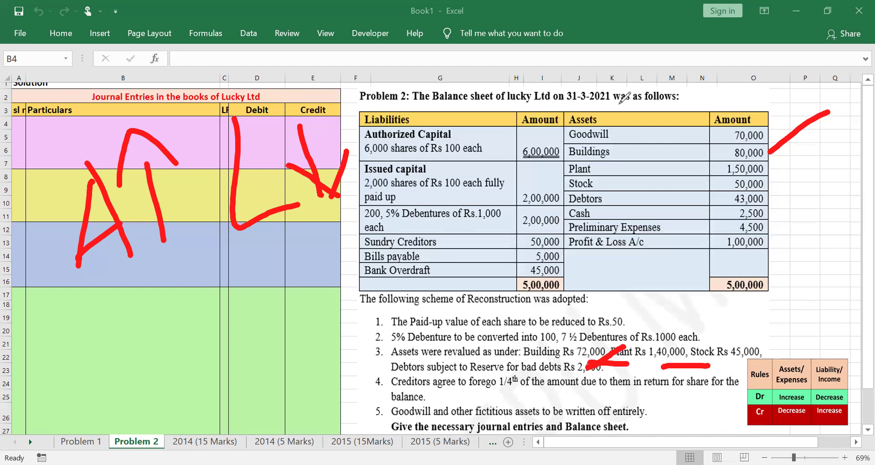
pyautogui.moveTo(46, 135); pyautogui.dragTo(75, 260)
pyautogui.moveTo(36, 152)
pyautogui.mouseDown()
pyautogui.moveTo(328, 97)
pyautogui.moveTo(164, 238)
pyautogui.mouseUp()
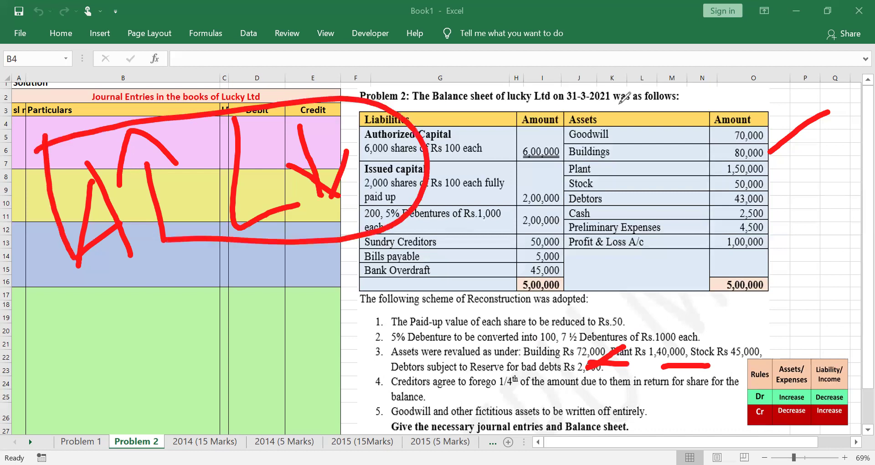
# Sketch the credit rule below as A with a down arrow and L with an up arrow, and clear all ink
pyautogui.moveTo(109, 332); pyautogui.dragTo(94, 417)
pyautogui.moveTo(100, 326); pyautogui.dragTo(122, 404)
pyautogui.moveTo(97, 388); pyautogui.dragTo(139, 368)
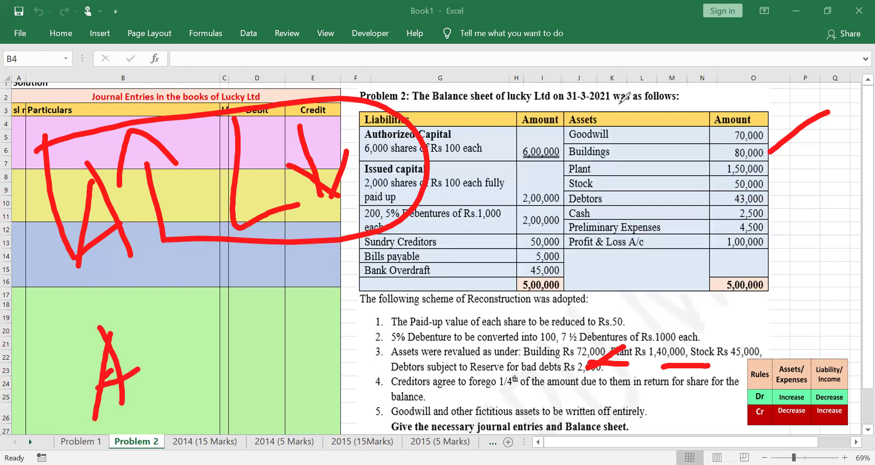
pyautogui.moveTo(147, 310); pyautogui.dragTo(165, 396)
pyautogui.moveTo(147, 389); pyautogui.dragTo(178, 410)
pyautogui.moveTo(178, 375); pyautogui.dragTo(169, 432)
pyautogui.moveTo(204, 304)
pyautogui.mouseDown()
pyautogui.moveTo(201, 319)
pyautogui.moveTo(252, 378)
pyautogui.mouseUp()
pyautogui.moveTo(262, 303); pyautogui.dragTo(267, 395)
pyautogui.moveTo(241, 322)
pyautogui.mouseDown()
pyautogui.moveTo(256, 279)
pyautogui.moveTo(288, 326)
pyautogui.mouseUp()
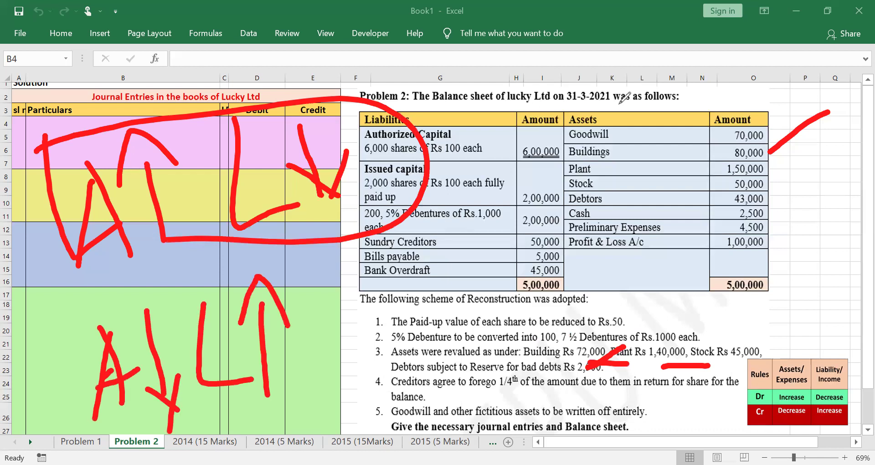
pyautogui.press('e')
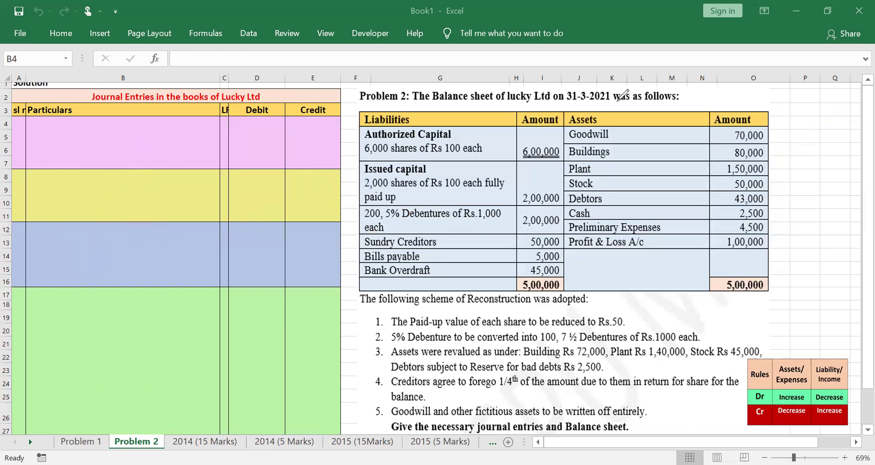
# Tick the Sundry Creditors amount, underline the key words of scheme points 4 and 5, and clear the annotations
pyautogui.moveTo(560, 241); pyautogui.dragTo(610, 212)
pyautogui.moveTo(656, 394); pyautogui.dragTo(723, 394)
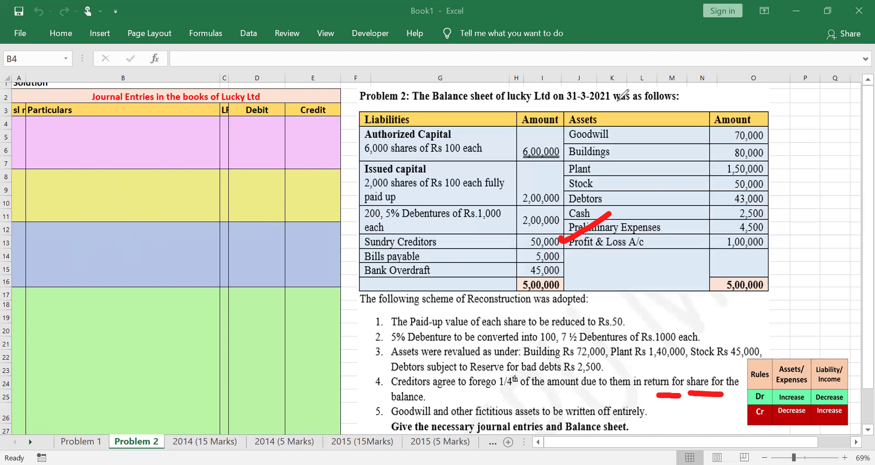
pyautogui.moveTo(584, 429); pyautogui.dragTo(683, 421)
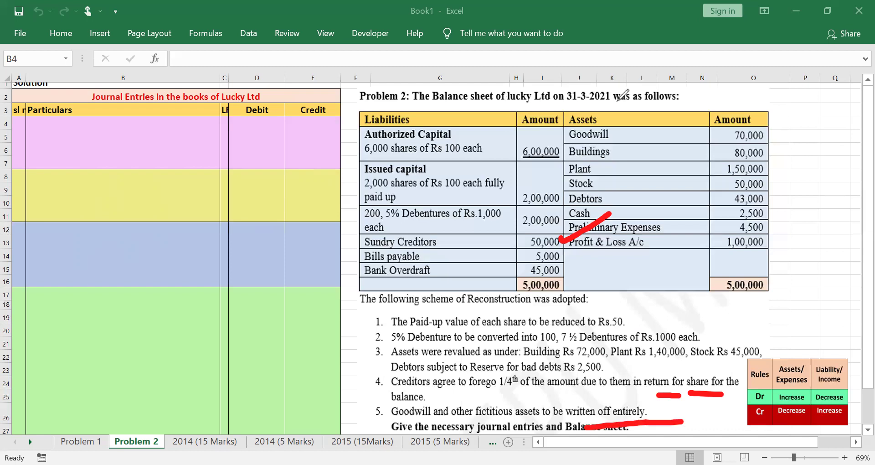
pyautogui.press('Escape')
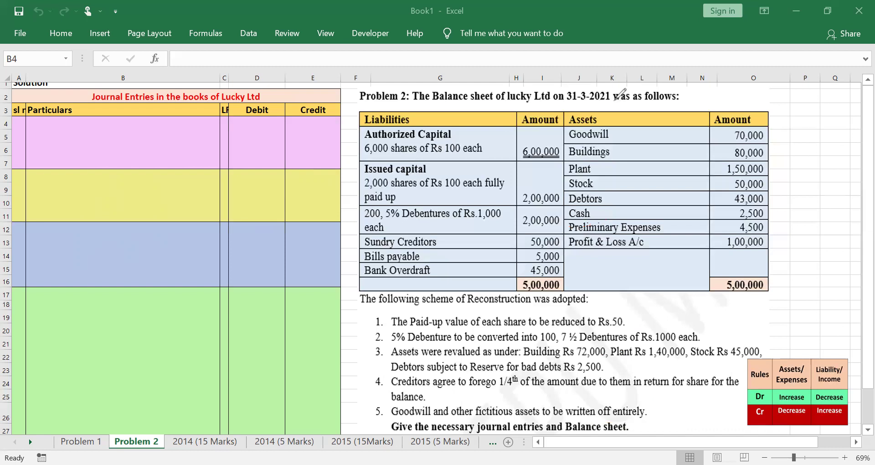
# Enter serial number 1 for the first journal entry in cell A4
pyautogui.click(18, 123)
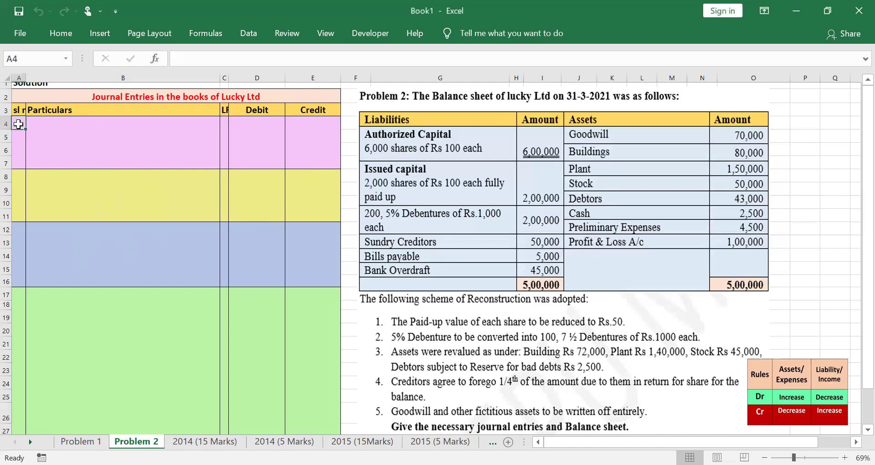
pyautogui.write('1')
pyautogui.press('Tab')
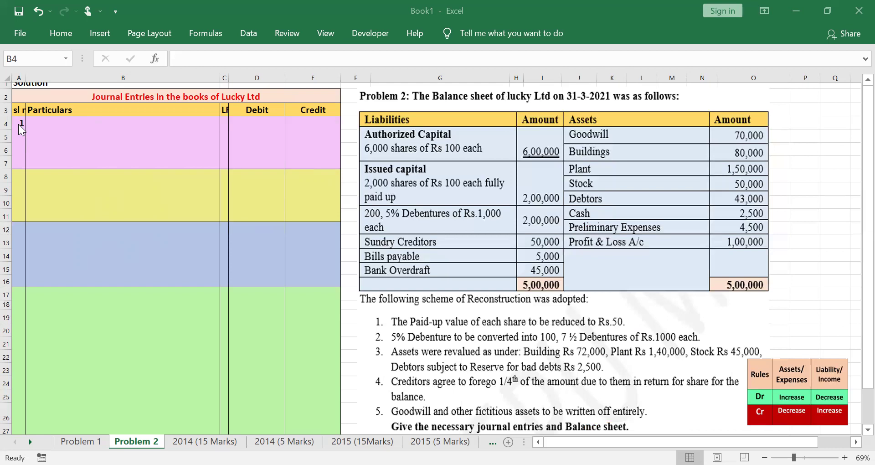
# Underline and tick Rs.50 in scheme point 1, cross out the old issued capital, and clear the ink
pyautogui.moveTo(608, 326); pyautogui.dragTo(639, 325)
pyautogui.moveTo(520, 192); pyautogui.dragTo(544, 180)
pyautogui.moveTo(501, 166); pyautogui.dragTo(558, 195)
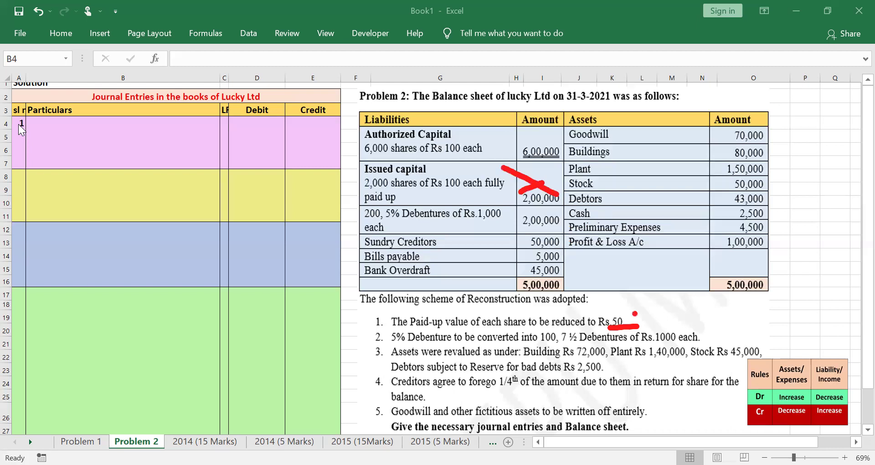
pyautogui.moveTo(634, 314); pyautogui.dragTo(749, 277)
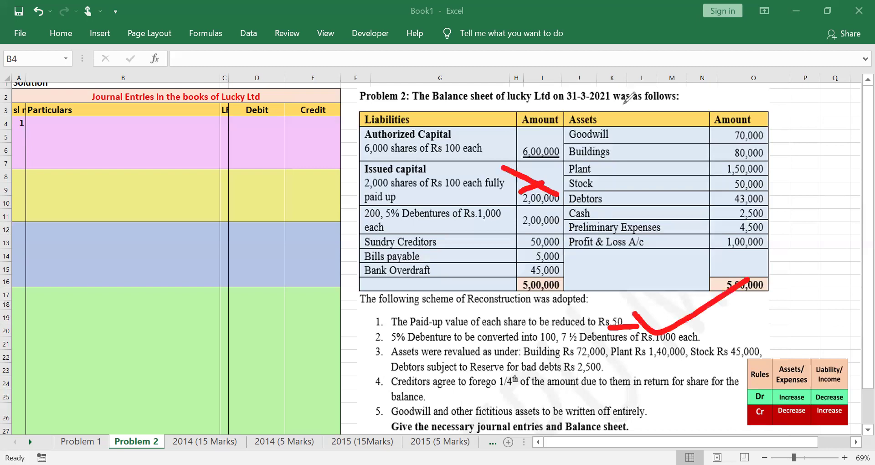
pyautogui.press('Escape')
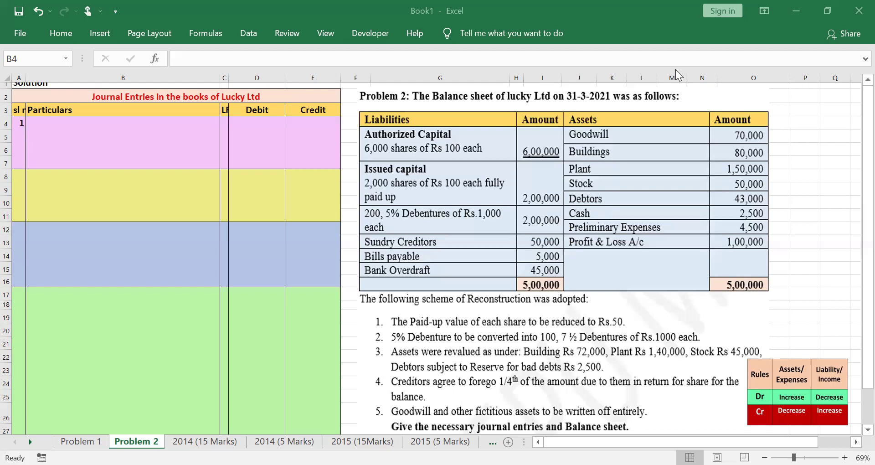
# Enter "Old Equity share capital A/c .....................Dr" as the first entry's debit line in B4
pyautogui.click(43, 119)
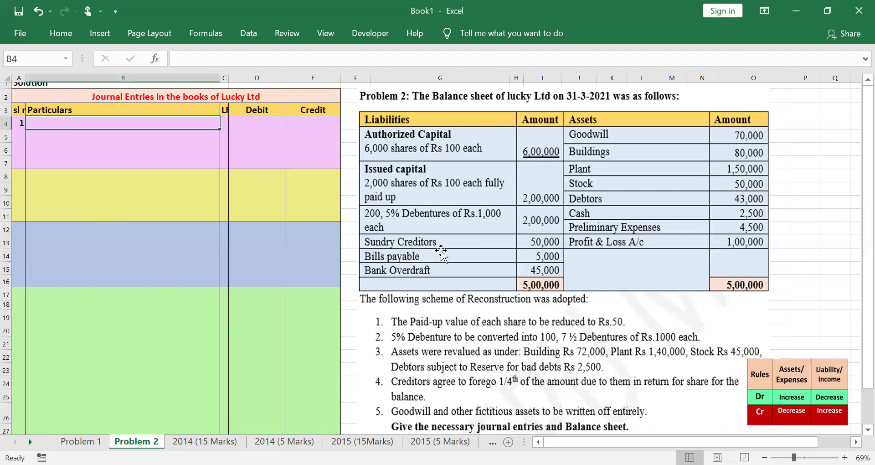
pyautogui.write('Old')
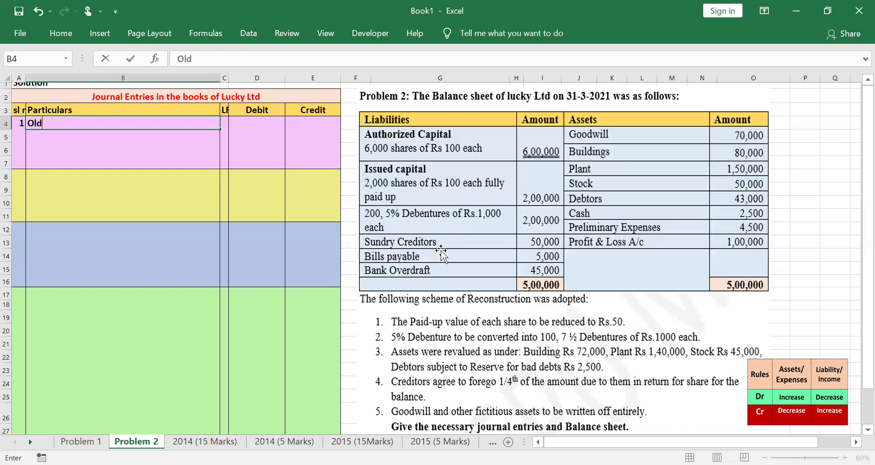
pyautogui.write(' Equity s')
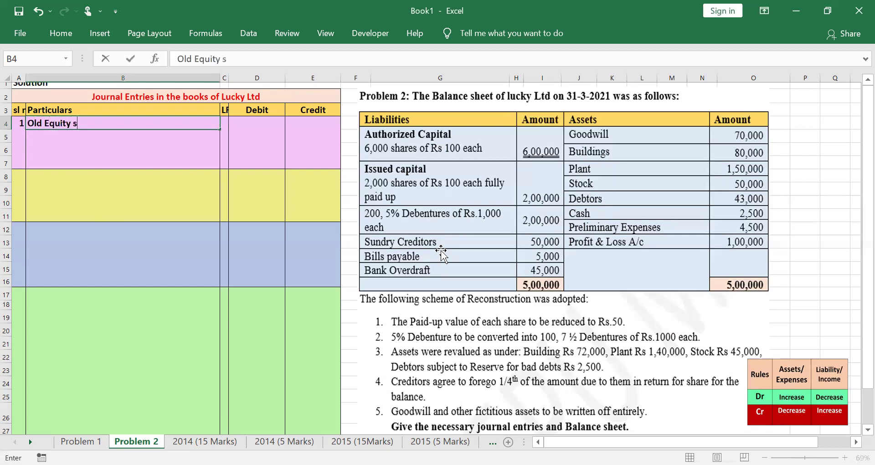
pyautogui.write('hare caqpital')
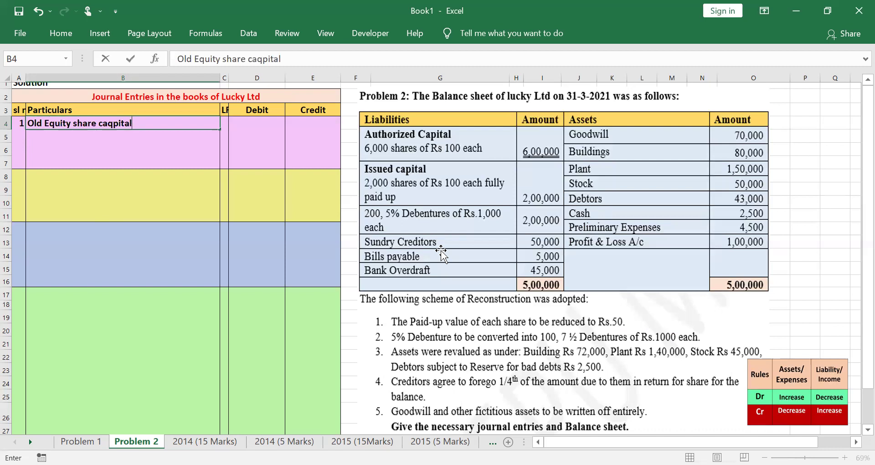
pyautogui.press('BackSpace')
pyautogui.press('BackSpace')
pyautogui.press('BackSpace')
pyautogui.press('BackSpace')
pyautogui.press('BackSpace')
pyautogui.press('BackSpace')
pyautogui.write('pital A/c .....................D')
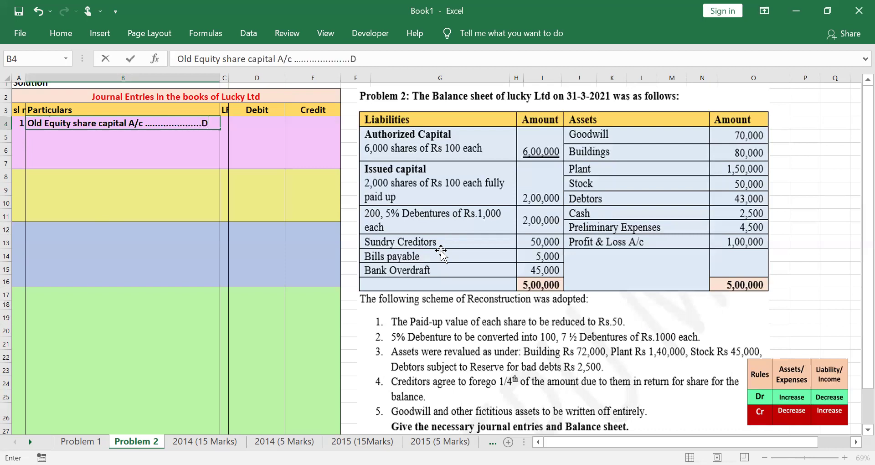
pyautogui.write('r')
pyautogui.press('Tab')
pyautogui.press('Tab')
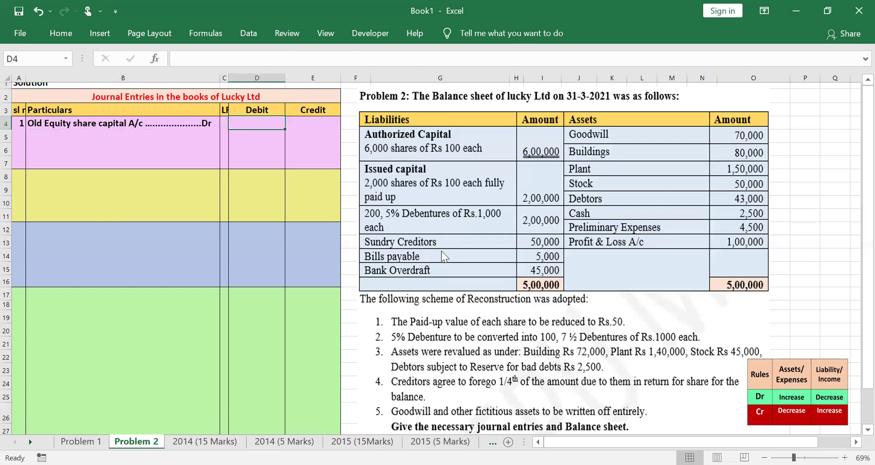
# Underline 2,000 and 100 each under issued capital, tick its 2,00,000 amount, and clear the ink
pyautogui.moveTo(365, 184); pyautogui.dragTo(395, 191)
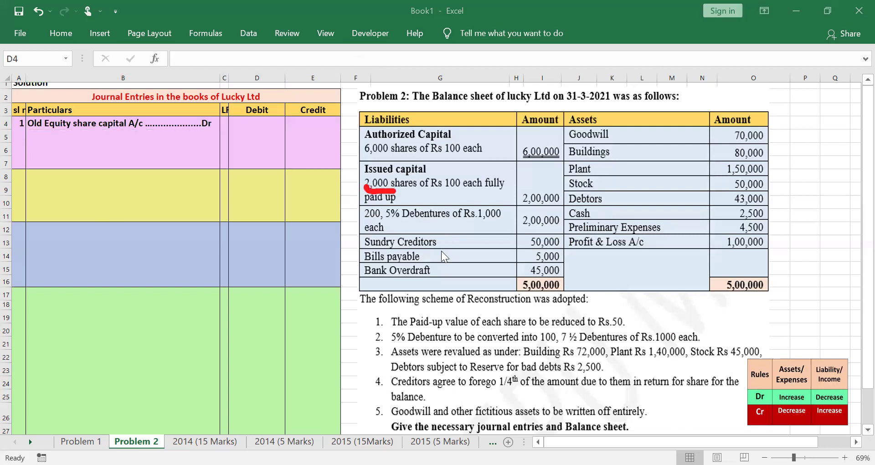
pyautogui.moveTo(451, 192); pyautogui.dragTo(481, 189)
pyautogui.moveTo(538, 184)
pyautogui.mouseDown()
pyautogui.moveTo(544, 195)
pyautogui.moveTo(601, 167)
pyautogui.mouseUp()
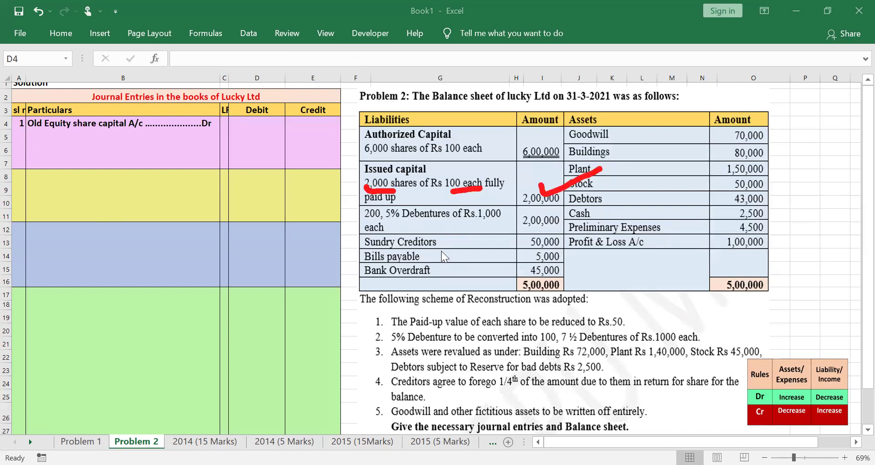
pyautogui.press('Escape')
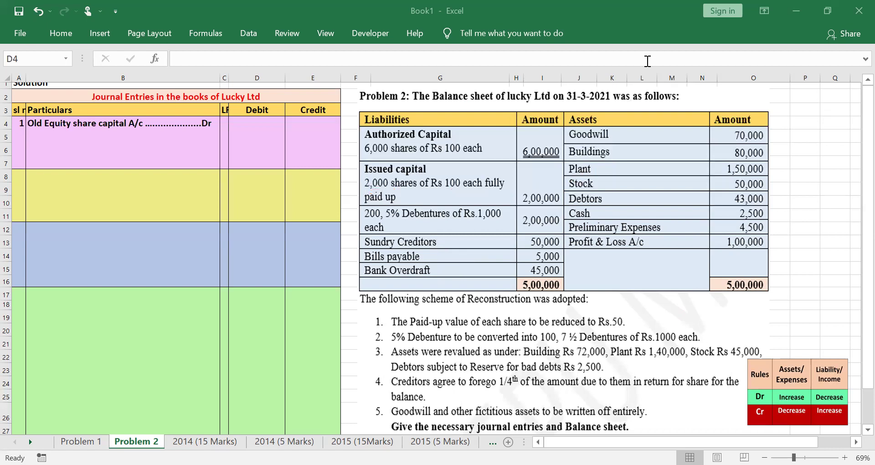
# Enter 200000 as the debit amount for Old Equity share capital in D4
pyautogui.click(269, 124)
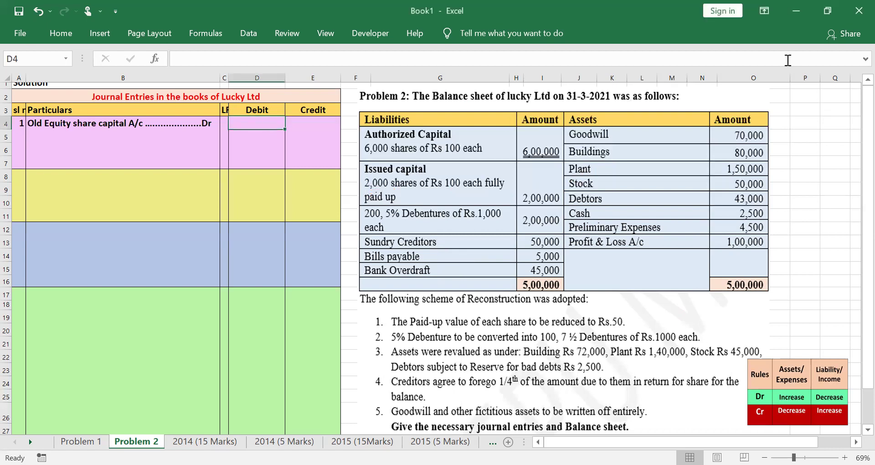
pyautogui.write('200')
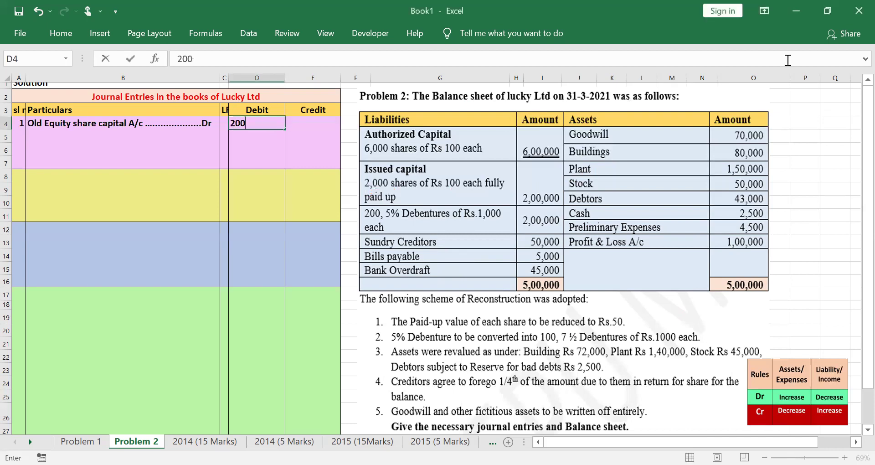
pyautogui.write('000')
pyautogui.press('Return')
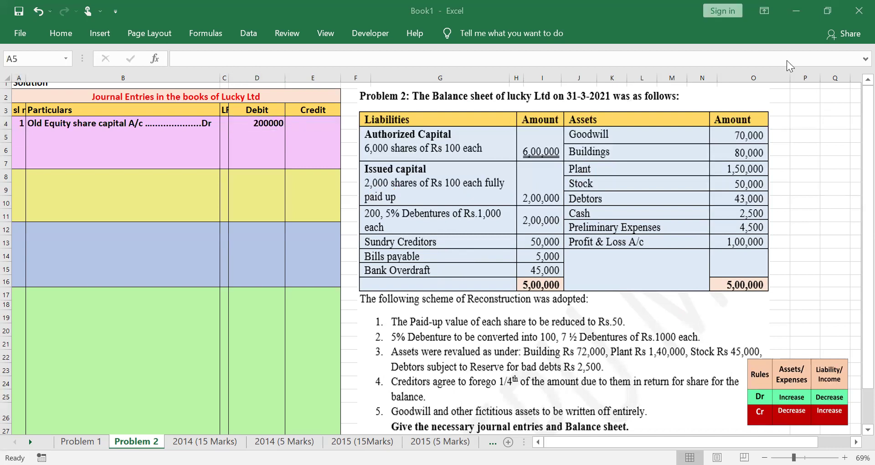
# Tick scheme point 1, underline the 2,000 issued shares, and enter "To New Equity share capital A/c" in B5
pyautogui.moveTo(610, 336); pyautogui.dragTo(670, 313)
pyautogui.moveTo(364, 192); pyautogui.dragTo(399, 185)
pyautogui.click(74, 135)
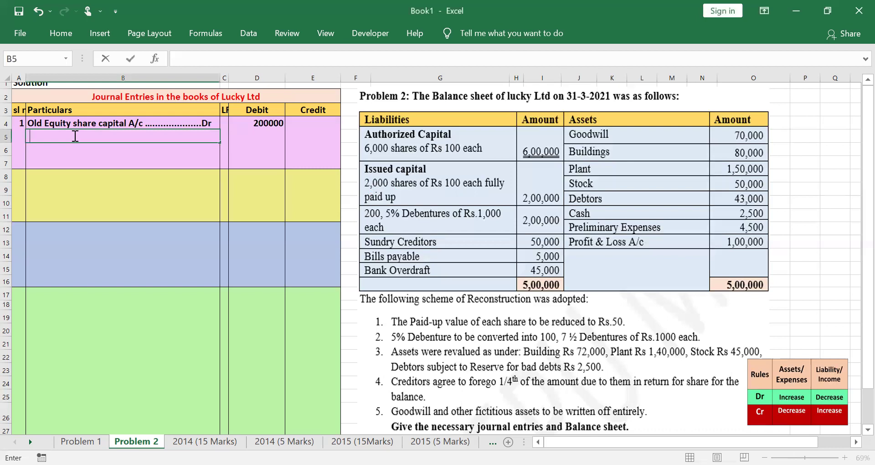
pyautogui.write('To New RE')
pyautogui.press('BackSpace')
pyautogui.press('BackSpace')
pyautogui.write('Equity share capital A/c')
# Calculate the New Equity share capital credit in E5 with the formula =2000*50
pyautogui.press('Tab')
pyautogui.press('Tab')
pyautogui.press('Tab')
pyautogui.write('=2000')
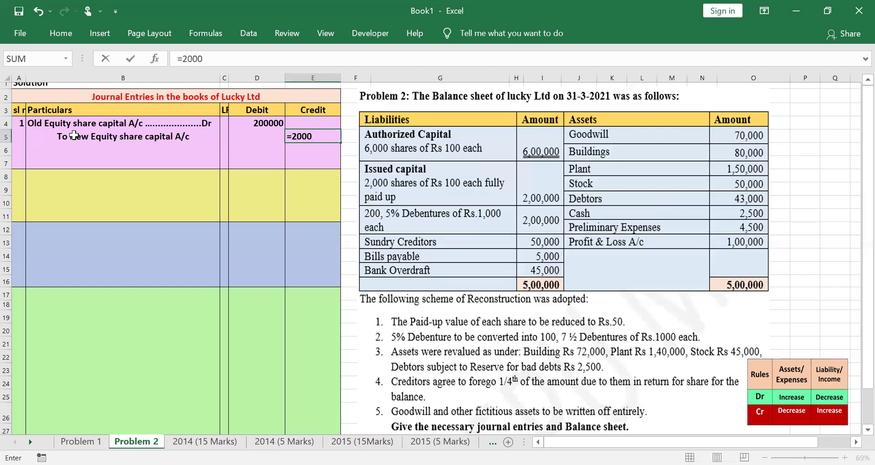
pyautogui.write('*50')
pyautogui.press('Return')
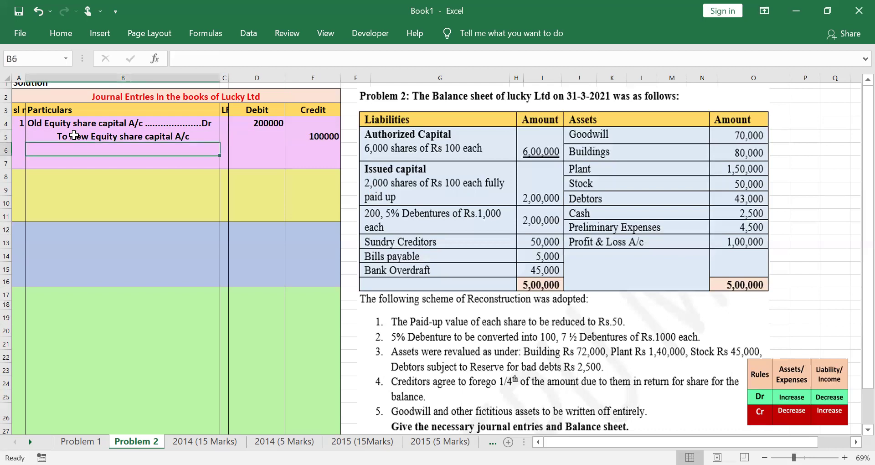
# Enter 100000 as the second credit amount of the first entry in E6
pyautogui.press('Right')
pyautogui.press('Right')
pyautogui.press('Right')
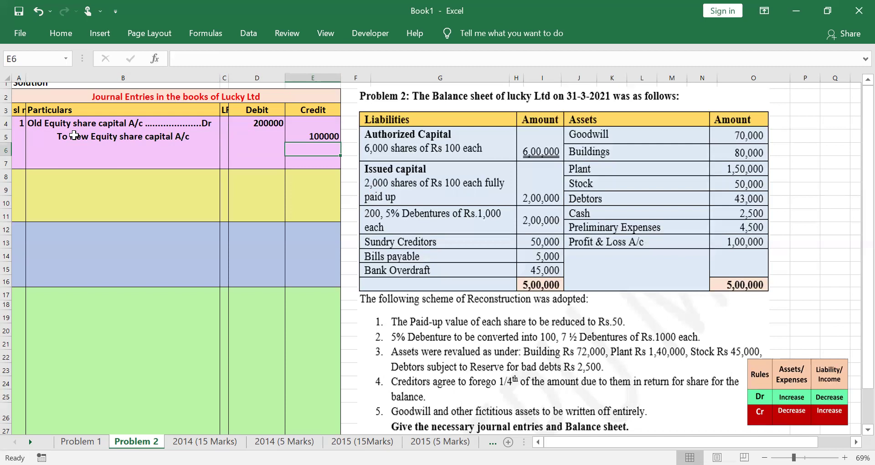
pyautogui.write('100000')
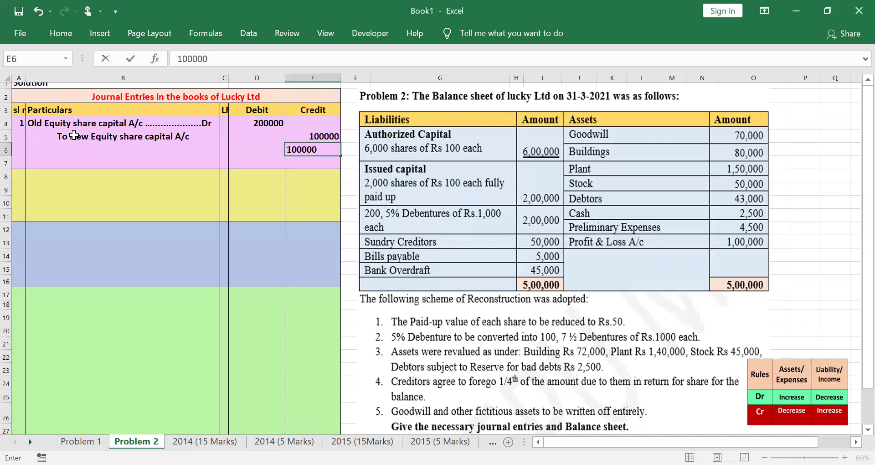
pyautogui.press('Left')
# Enter "To Capital Reduction A/c" as the second credit line in B6
pyautogui.press('Left')
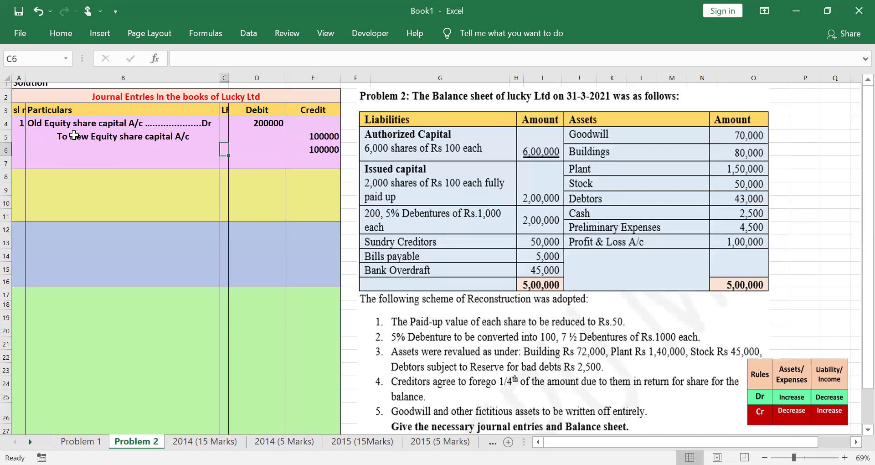
pyautogui.press('Left')
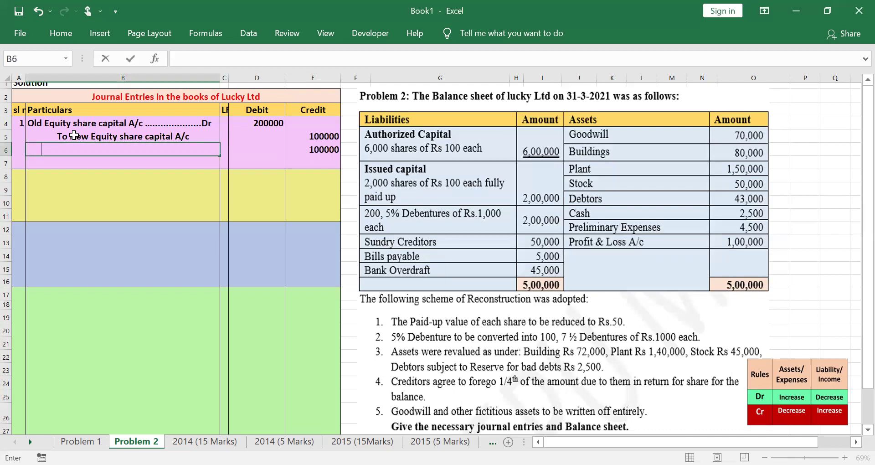
pyautogui.write('To ')
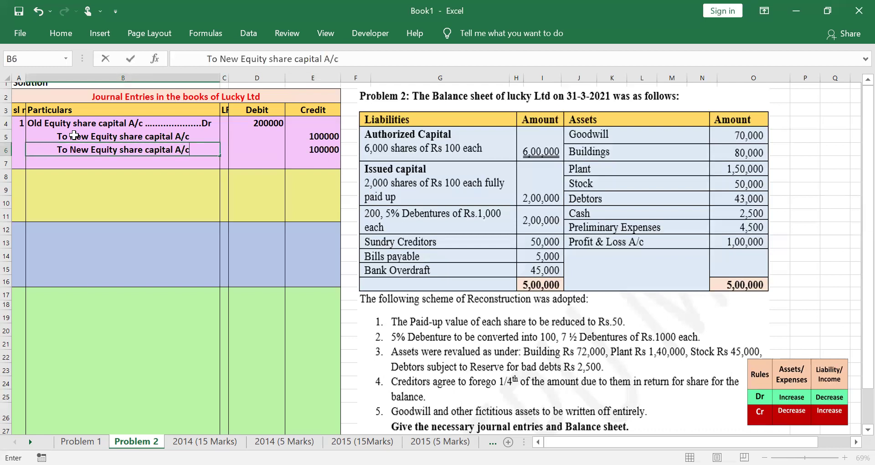
pyautogui.write('Capi')
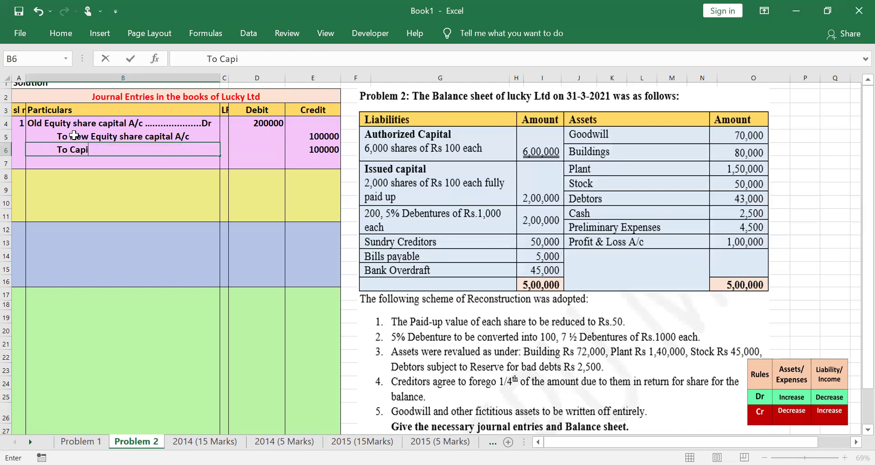
pyautogui.write('tal Reduc')
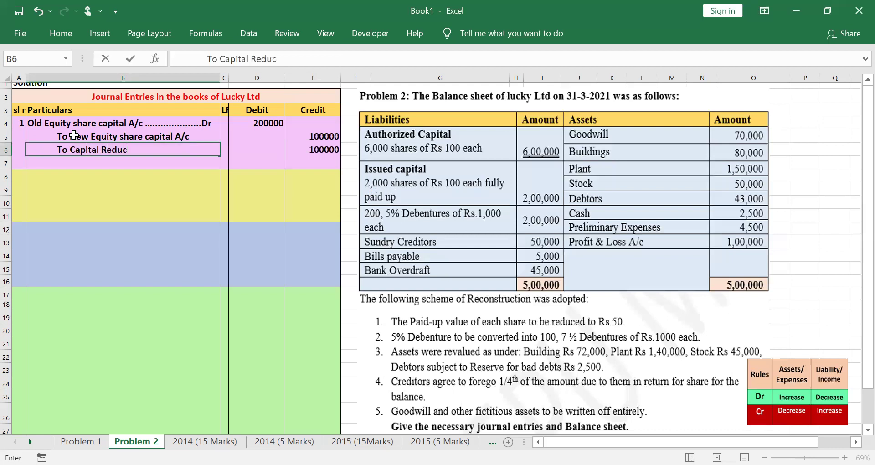
pyautogui.write('tion A/c')
pyautogui.press('Return')
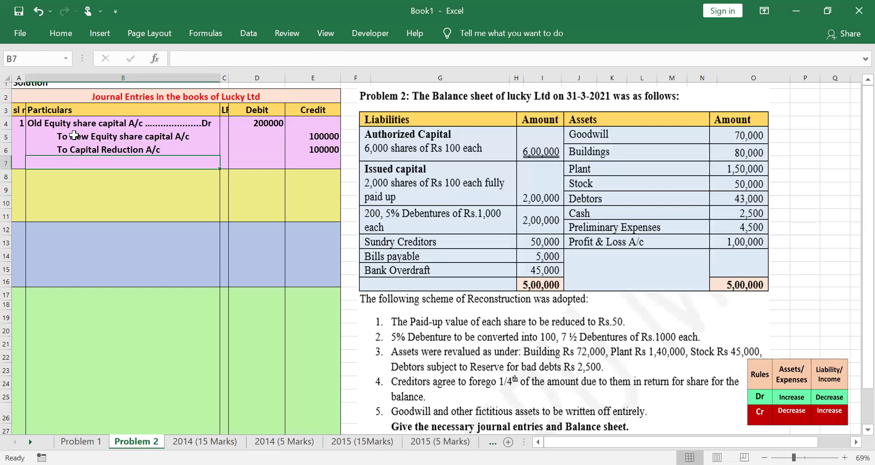
# Enter the narration "(Equity share reduced to Rs 50 each)" for the first entry in B7
pyautogui.write('(Equity share')
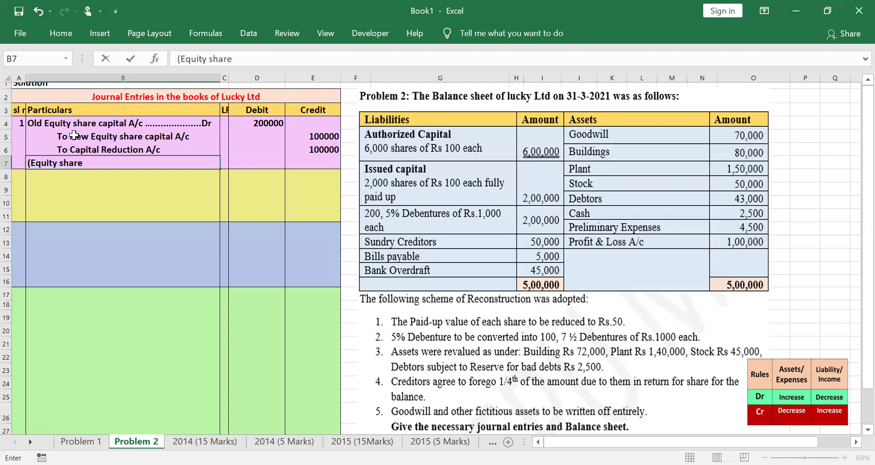
pyautogui.write(' reduced to')
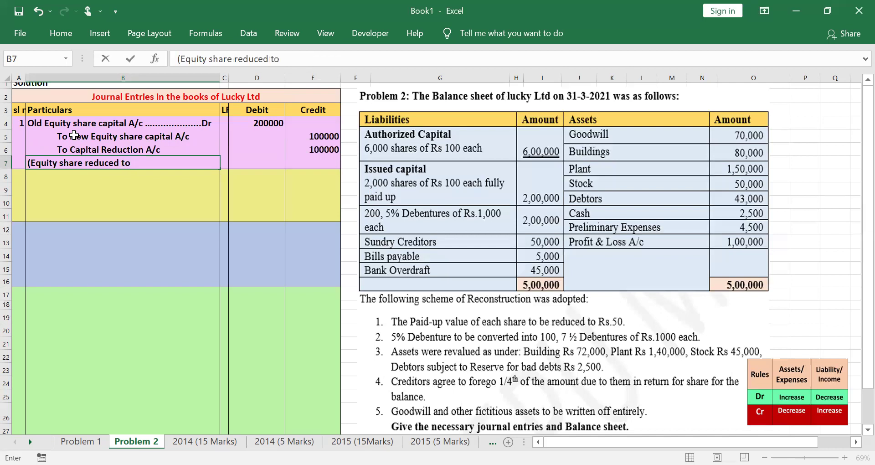
pyautogui.keyDown('shift'); pyautogui.click(74, 136); pyautogui.keyUp('shift')
pyautogui.write('%0')
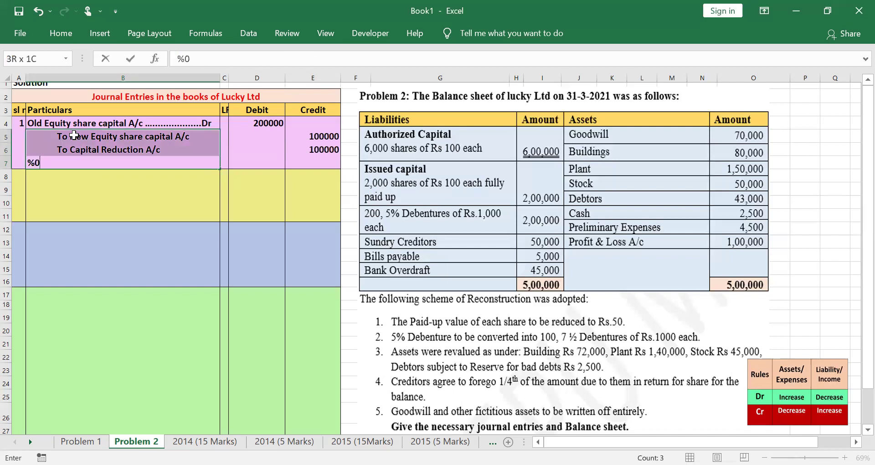
pyautogui.hotkey('ctrl', 'z')
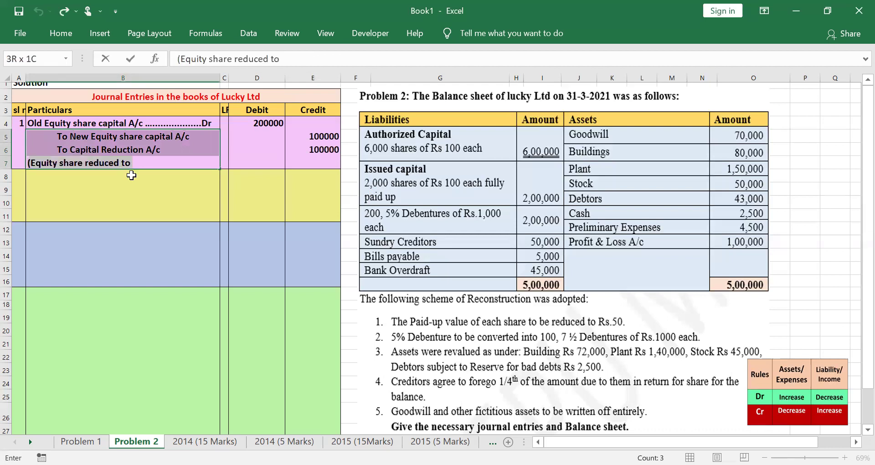
pyautogui.click(142, 163)
pyautogui.write('Rs 5')
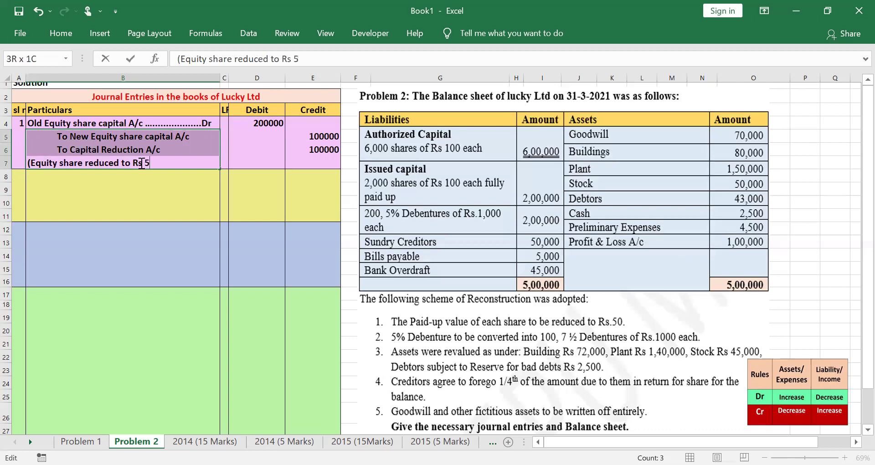
pyautogui.write('0 each)')
pyautogui.press('Return')
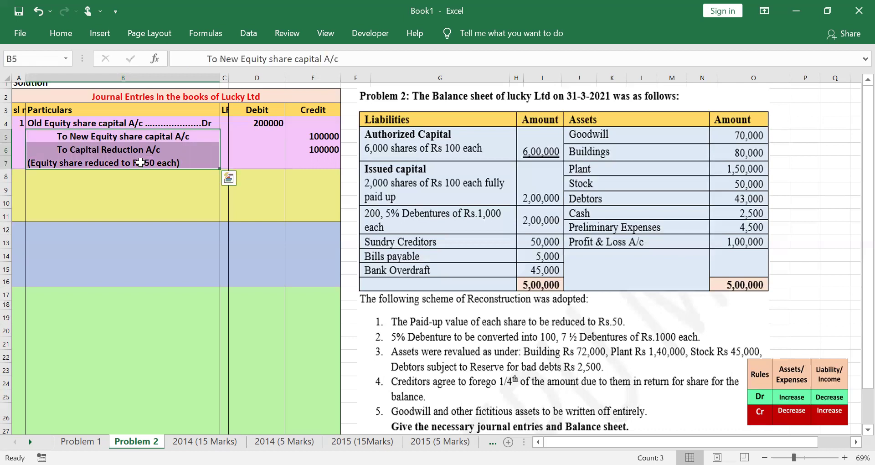
# Enter serial number 2 for the second journal entry in cell A8
pyautogui.click(117, 187)
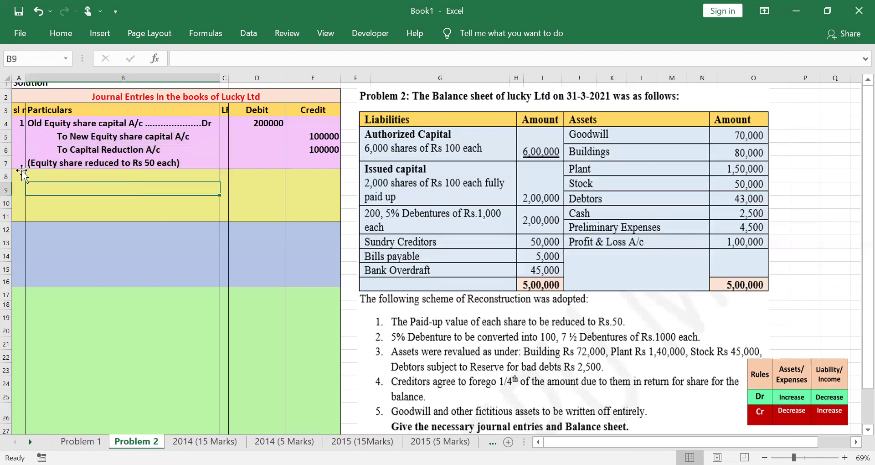
pyautogui.click(20, 175)
pyautogui.write('2')
pyautogui.click(44, 176)
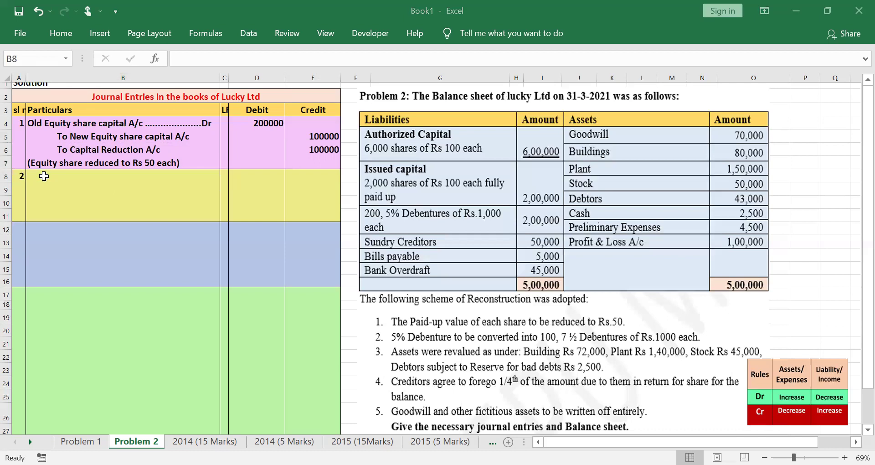
# Underline 5% Debenture, 100, 7 ½ and Rs.1000 in scheme point 2, plus 200 and 1,000 in the balance sheet's debenture line
pyautogui.moveTo(392, 343); pyautogui.dragTo(450, 350)
pyautogui.moveTo(558, 348); pyautogui.dragTo(576, 345)
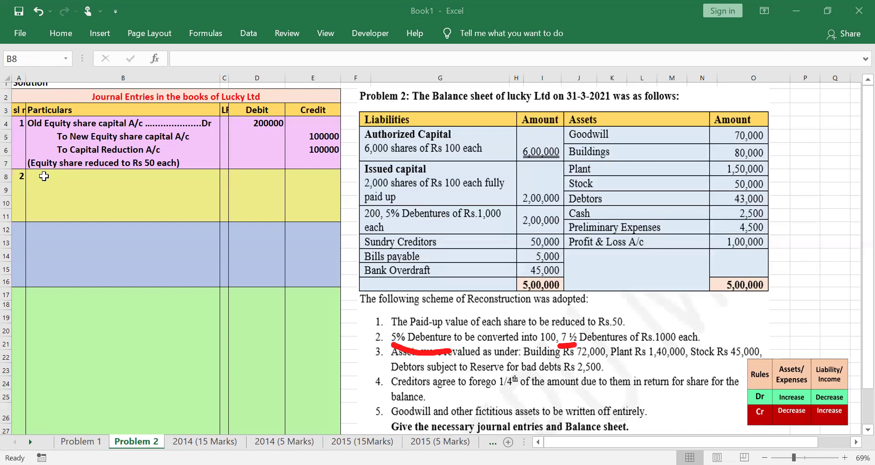
pyautogui.moveTo(360, 220); pyautogui.dragTo(389, 215)
pyautogui.moveTo(534, 348); pyautogui.dragTo(556, 345)
pyautogui.moveTo(475, 226); pyautogui.dragTo(510, 221)
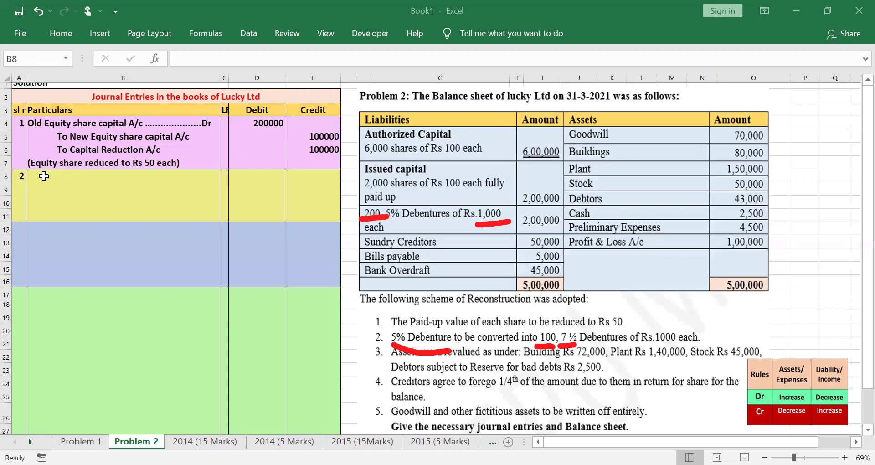
pyautogui.moveTo(644, 339); pyautogui.dragTo(681, 350)
# Cross out the old 5% debentures, tick the Liabilities heading and the liability Decrease rule, and circle Dr in the rules table
pyautogui.moveTo(496, 204); pyautogui.dragTo(537, 235)
pyautogui.moveTo(524, 201); pyautogui.dragTo(503, 238)
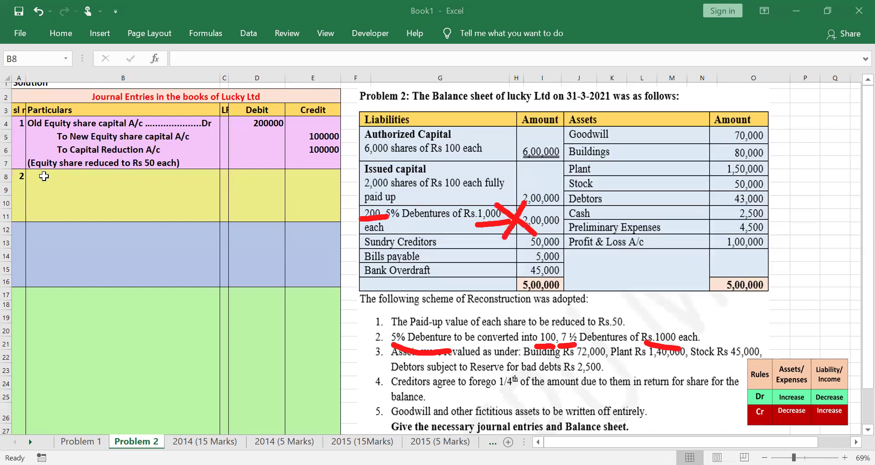
pyautogui.moveTo(409, 112); pyautogui.dragTo(468, 98)
pyautogui.moveTo(844, 396); pyautogui.dragTo(873, 386)
pyautogui.moveTo(770, 386)
pyautogui.mouseDown()
pyautogui.moveTo(747, 403)
pyautogui.moveTo(772, 390)
pyautogui.mouseUp()
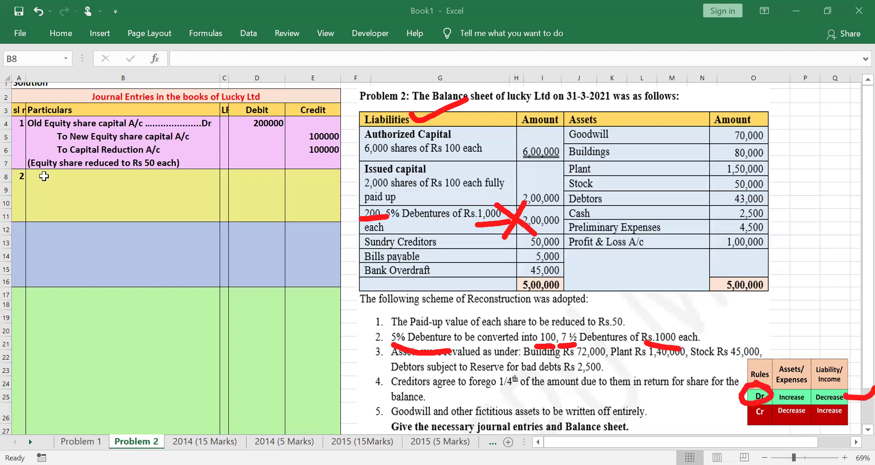
# Enter the second entry's debit line in row 8: "5% Debenture A/c" marked Dr, with 200000 in the Debit column
pyautogui.press('Escape')
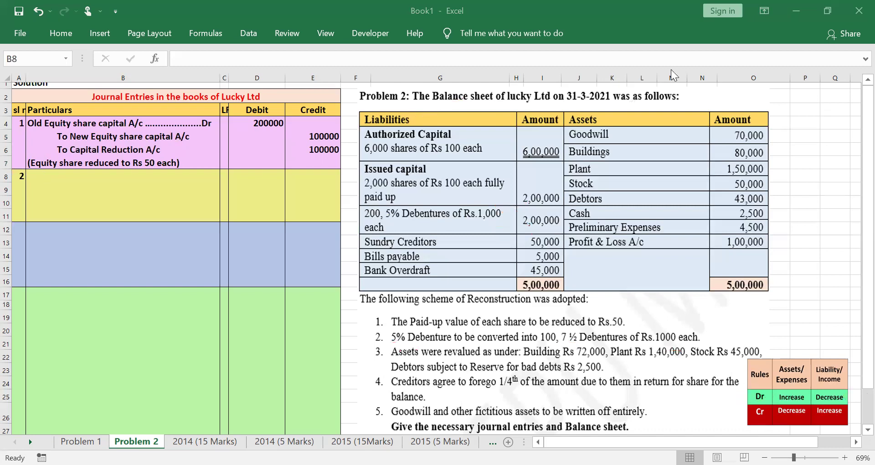
pyautogui.click(62, 179)
pyautogui.write('5')
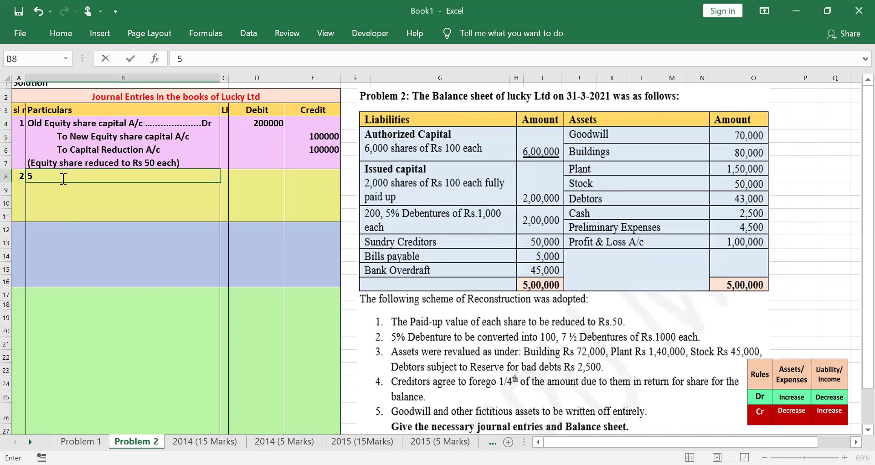
pyautogui.write('% Debenture ')
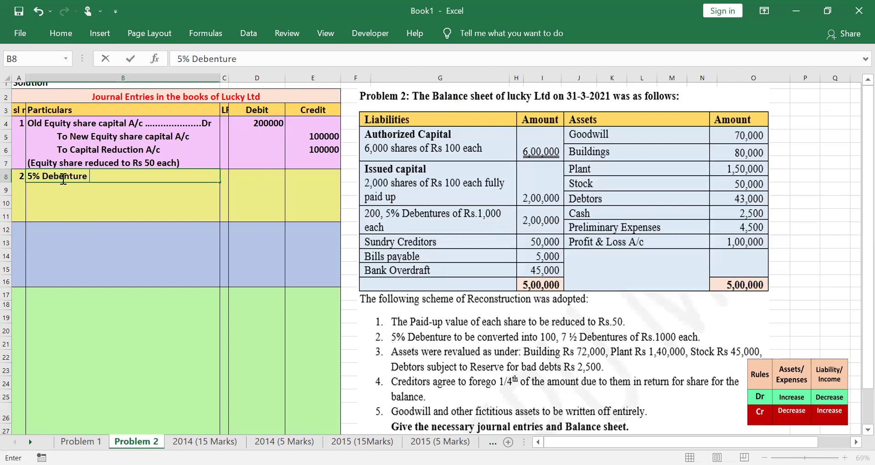
pyautogui.write('A/c..............................Dr')
pyautogui.press('Tab')
pyautogui.press('Tab')
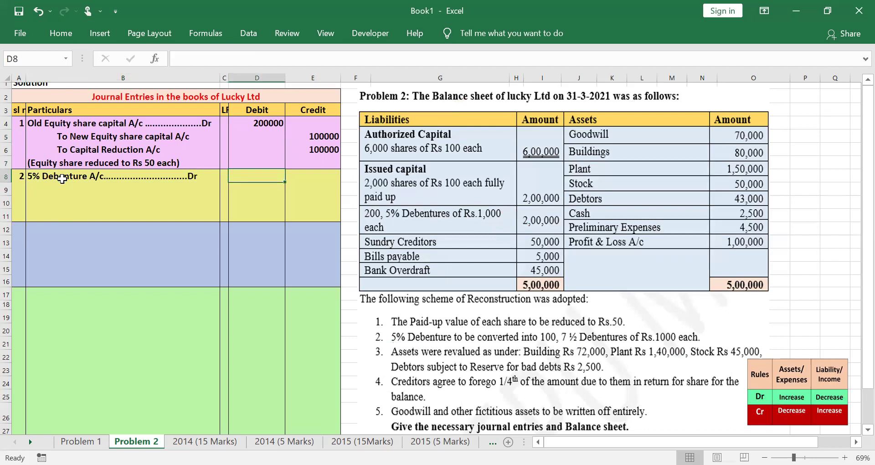
pyautogui.write('200000')
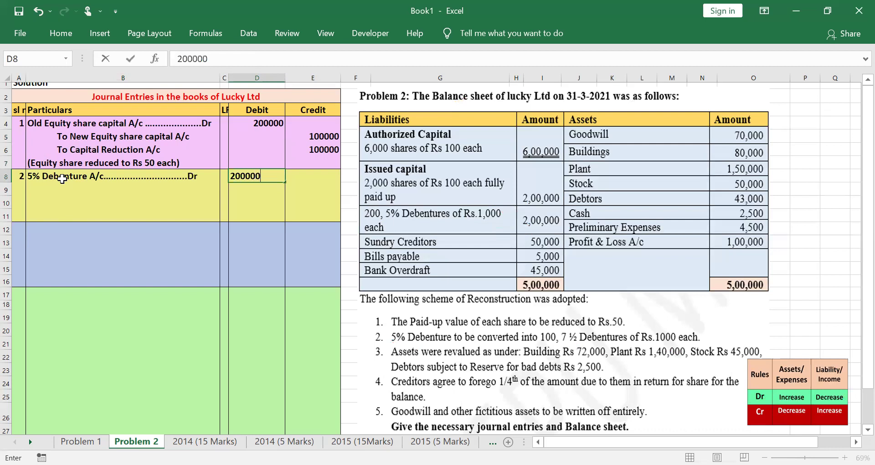
pyautogui.press('Return')
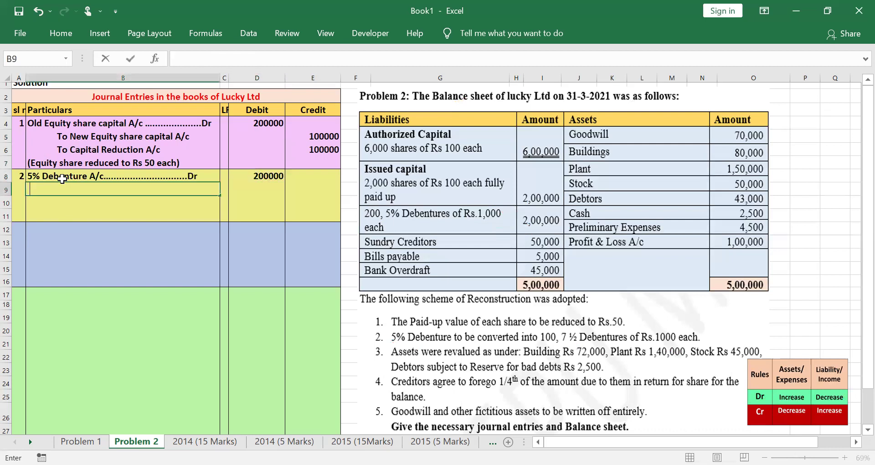
# Enter the credit line "To 71/2 Debenture A/c" in B9 with its credit amount calculated as =100*1000 in E9
pyautogui.write('To 71/2 Debenture A/c')
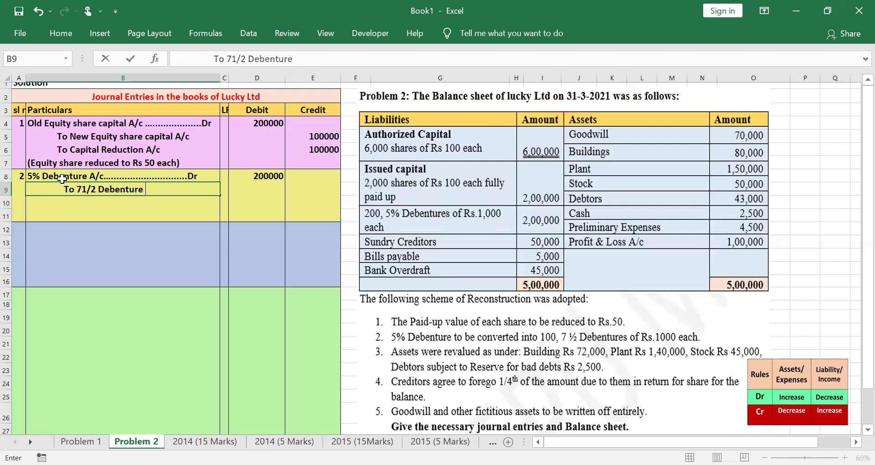
pyautogui.press('Tab')
pyautogui.press('Tab')
pyautogui.press('Tab')
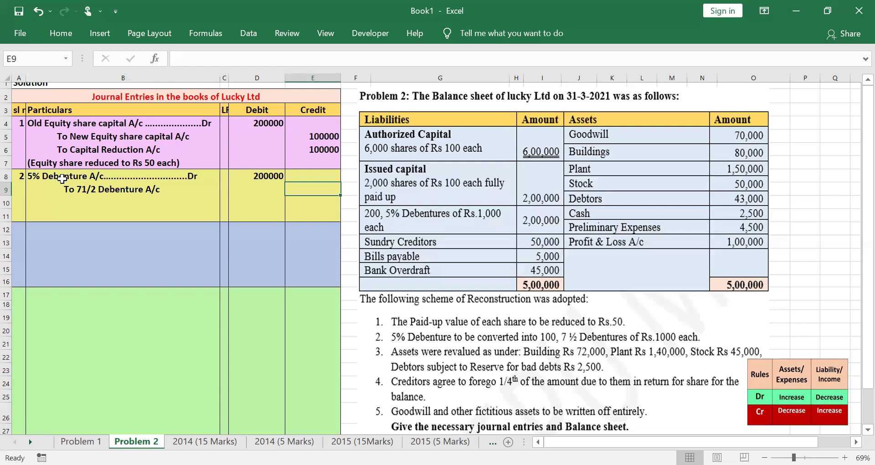
pyautogui.write('=')
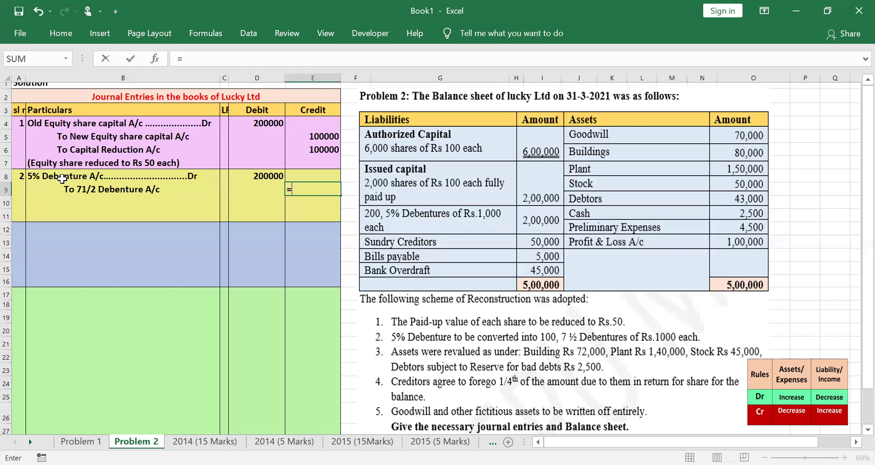
pyautogui.write('100*1000')
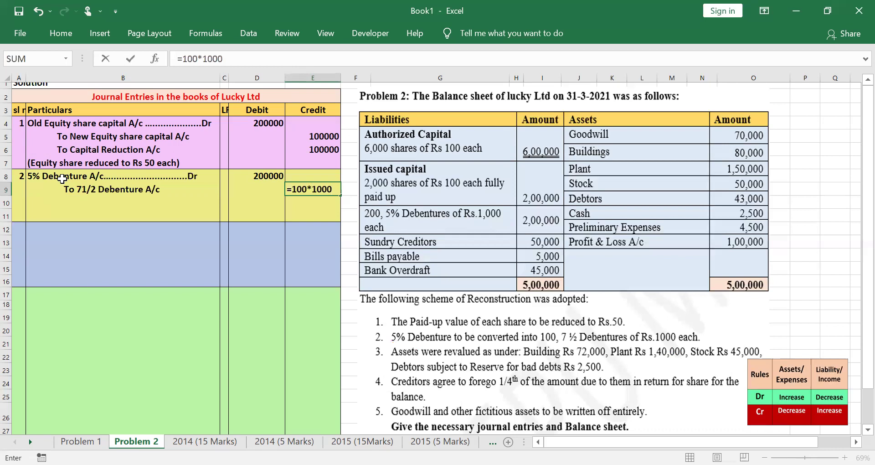
pyautogui.press('Return')
# Enter 100000 as the credit in E10 and "To Capital Reduction A/c" as its particulars in B10
pyautogui.press('Right')
pyautogui.press('Right')
pyautogui.press('Right')
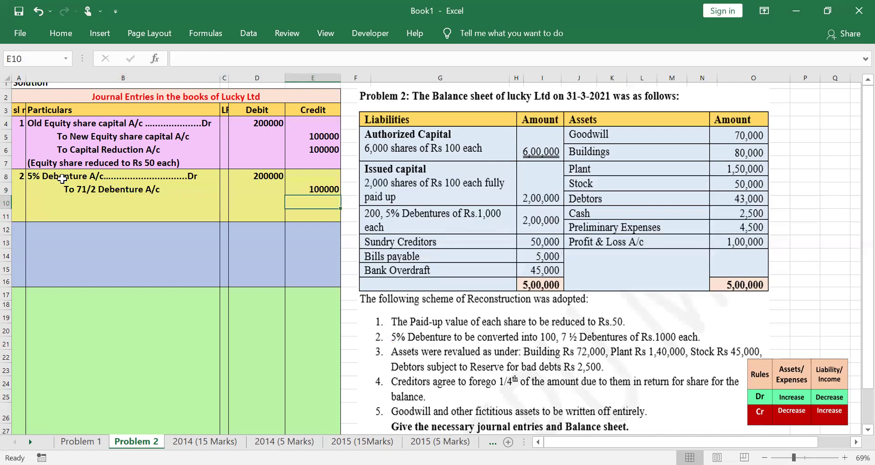
pyautogui.write('100000')
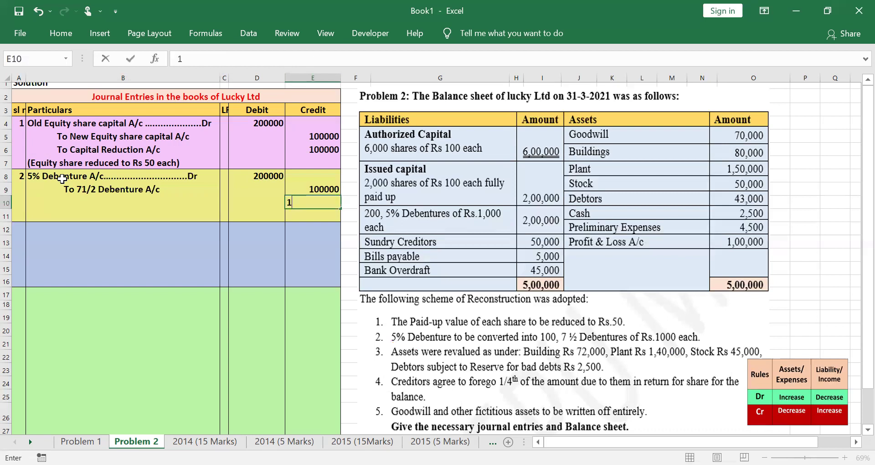
pyautogui.press('Left')
pyautogui.press('Left')
pyautogui.press('Left')
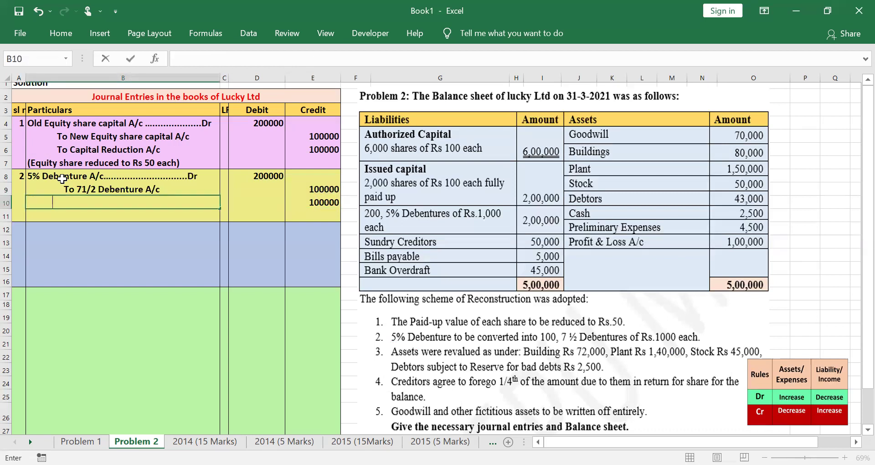
pyautogui.write('To Cap')
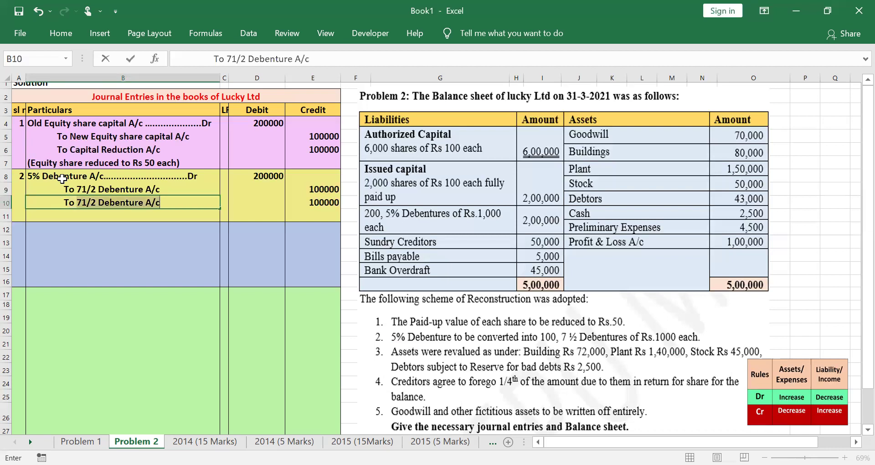
pyautogui.write('ital R')
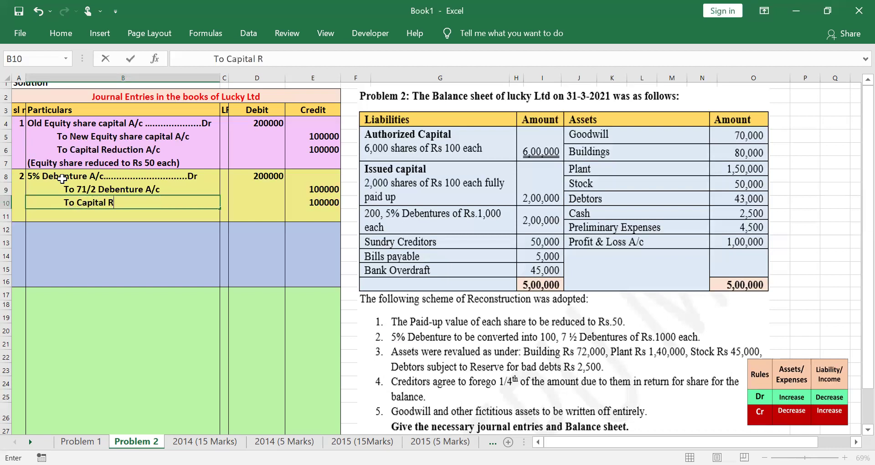
pyautogui.write('eduction A/c')
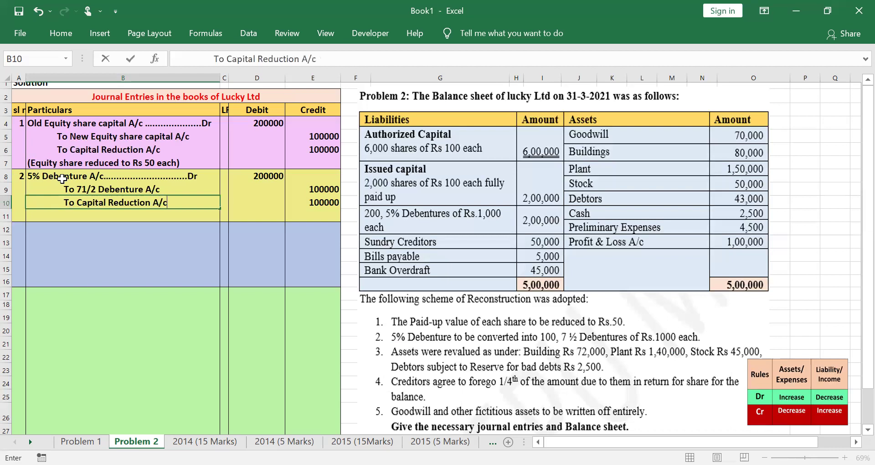
# Enter the narration "(5% Deb converted into 71/2 % debenture )" for the second entry in B11
pyautogui.press('Return')
pyautogui.write('(')
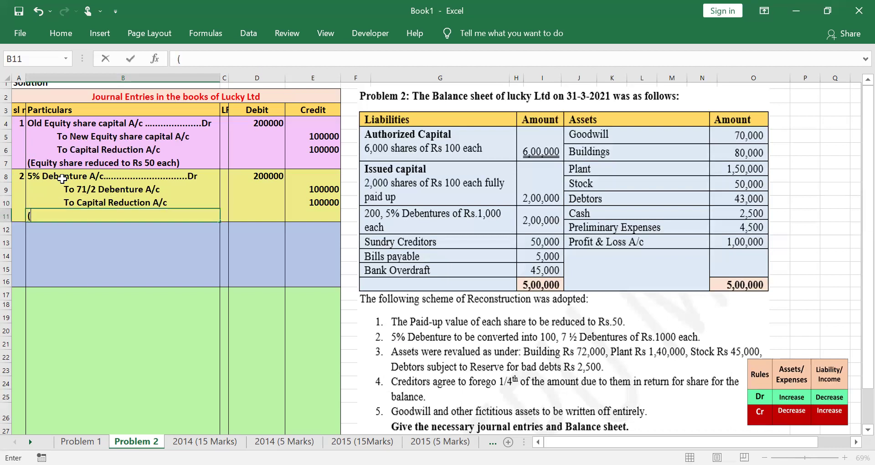
pyautogui.write('5% Deb converted into 71/2')
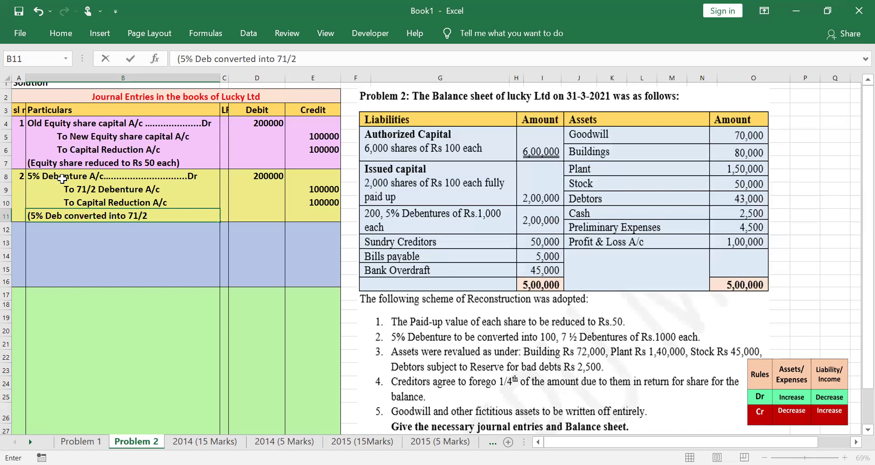
pyautogui.write(' % debenture )')
pyautogui.hotkey('ctrl', 'Return')
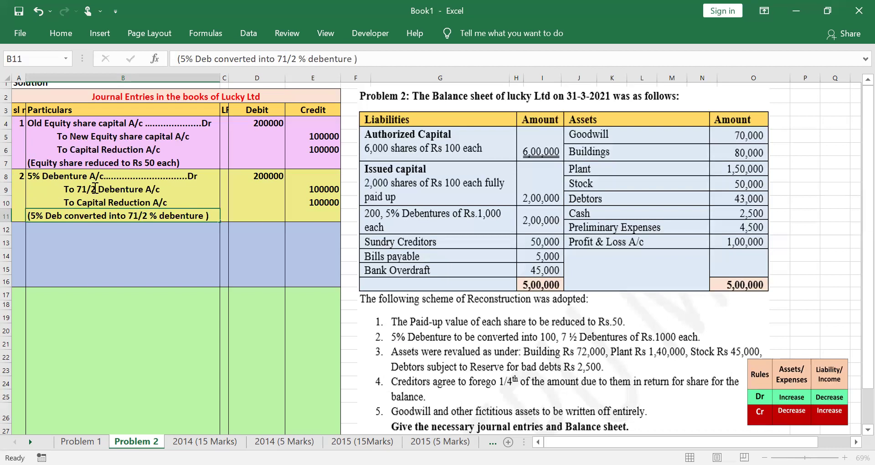
# Insert a % sign after 71/2 in B9 so the account reads "To 71/2% Debenture A/c"
pyautogui.doubleClick(95, 188)
pyautogui.write('%')
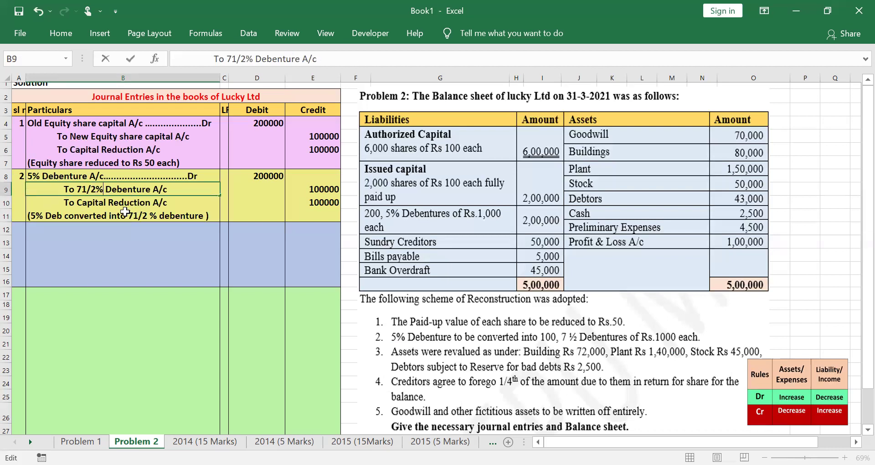
pyautogui.click(96, 241)
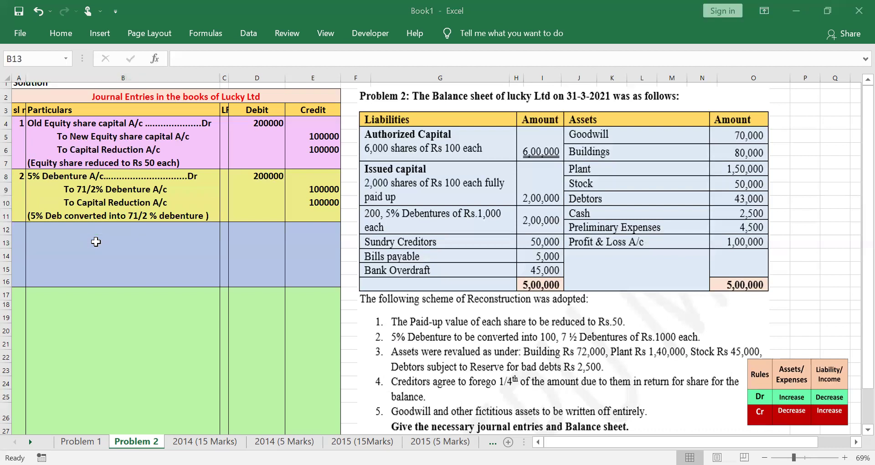
# Mark the Buildings amount and scheme point 3's building, plant, stock and bad-debt reserve figures with the pen, and erase the marks
pyautogui.moveTo(761, 148); pyautogui.dragTo(808, 147)
pyautogui.moveTo(584, 356); pyautogui.dragTo(608, 348)
pyautogui.moveTo(661, 359); pyautogui.dragTo(760, 338)
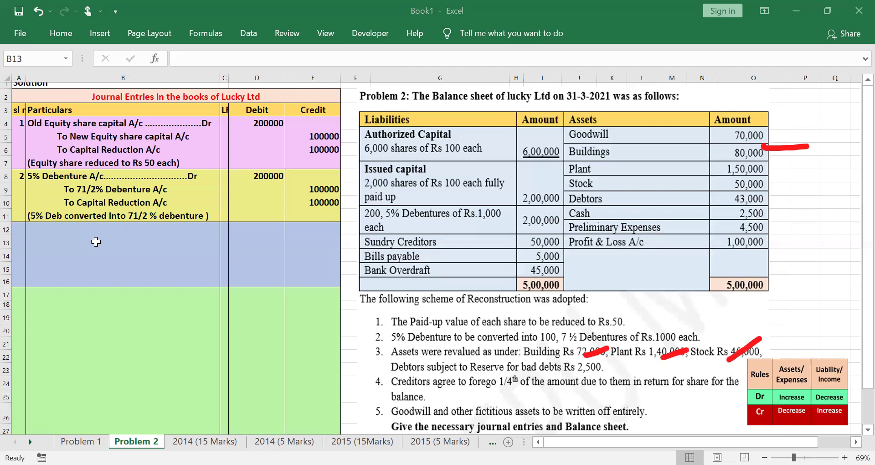
pyautogui.moveTo(556, 369)
pyautogui.mouseDown()
pyautogui.moveTo(628, 367)
pyautogui.moveTo(546, 375)
pyautogui.mouseUp()
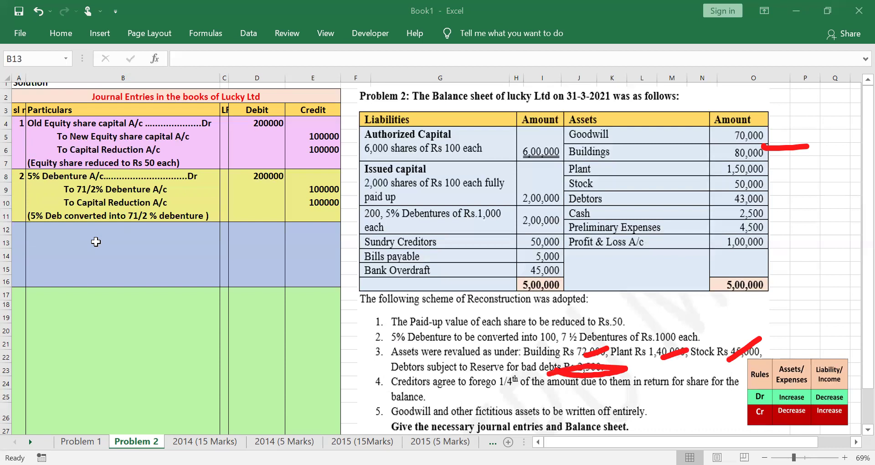
pyautogui.press('e')
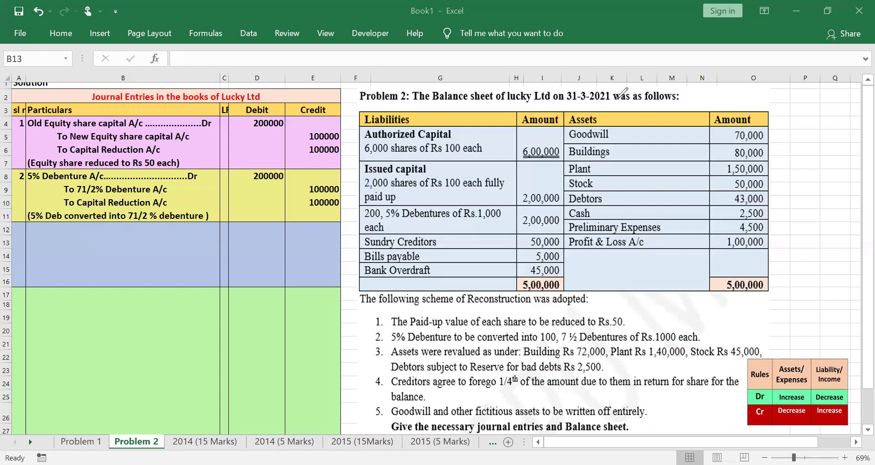
# Tick the Sundry Creditors amount and underline 1/4th and share in scheme point 4, and erase the marks
pyautogui.moveTo(374, 391); pyautogui.dragTo(396, 381)
pyautogui.moveTo(677, 398); pyautogui.dragTo(720, 393)
pyautogui.press('Escape')
pyautogui.moveTo(551, 237); pyautogui.dragTo(597, 222)
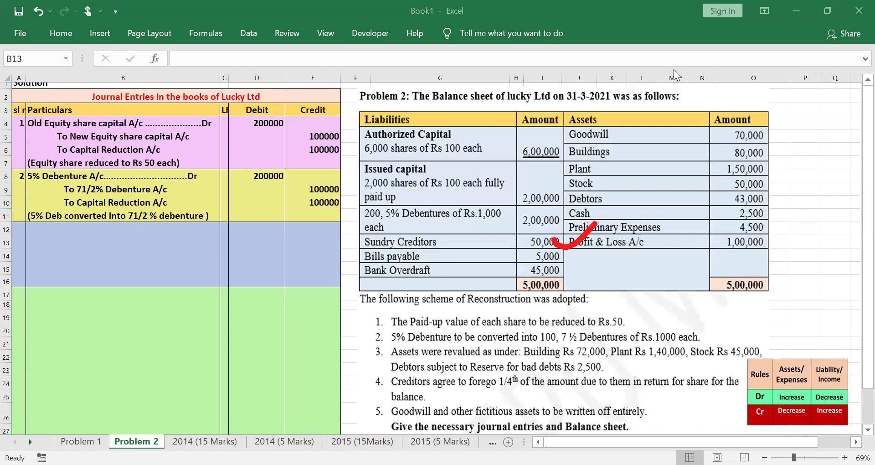
pyautogui.moveTo(491, 397); pyautogui.dragTo(529, 394)
pyautogui.moveTo(682, 396); pyautogui.dragTo(718, 393)
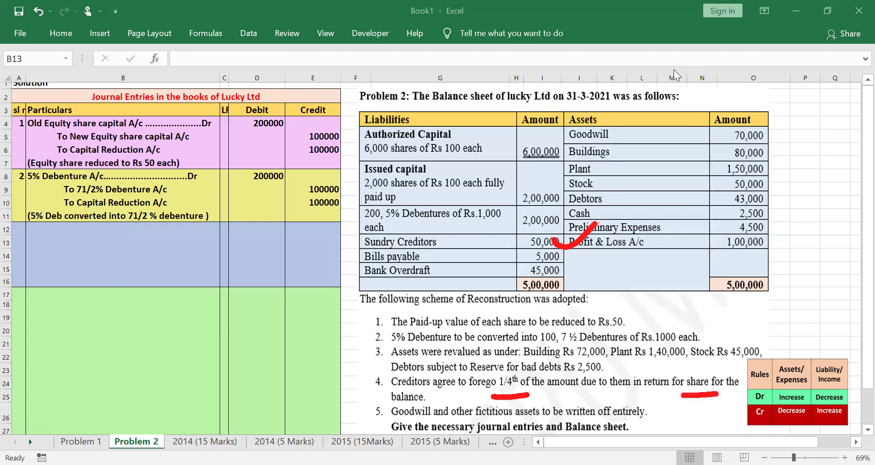
pyautogui.press('e')
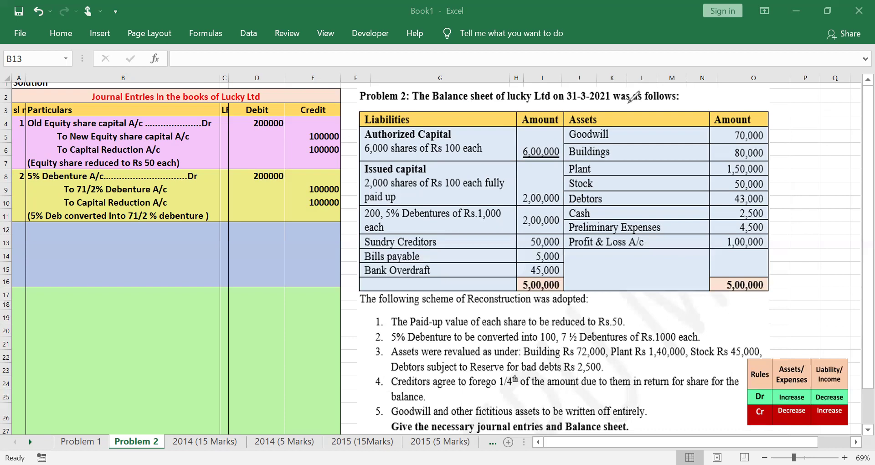
# Tick the Liabilities heading and the liability Decrease rule, draw an arrow towards the journal, and clear the drawing
pyautogui.moveTo(422, 126); pyautogui.dragTo(466, 99)
pyautogui.moveTo(832, 393); pyautogui.dragTo(874, 375)
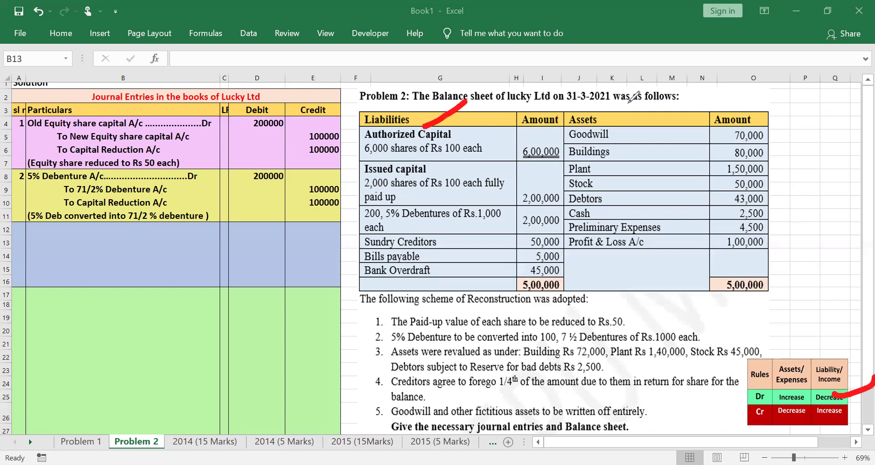
pyautogui.moveTo(367, 223)
pyautogui.mouseDown()
pyautogui.moveTo(292, 224)
pyautogui.moveTo(204, 206)
pyautogui.moveTo(221, 249)
pyautogui.mouseUp()
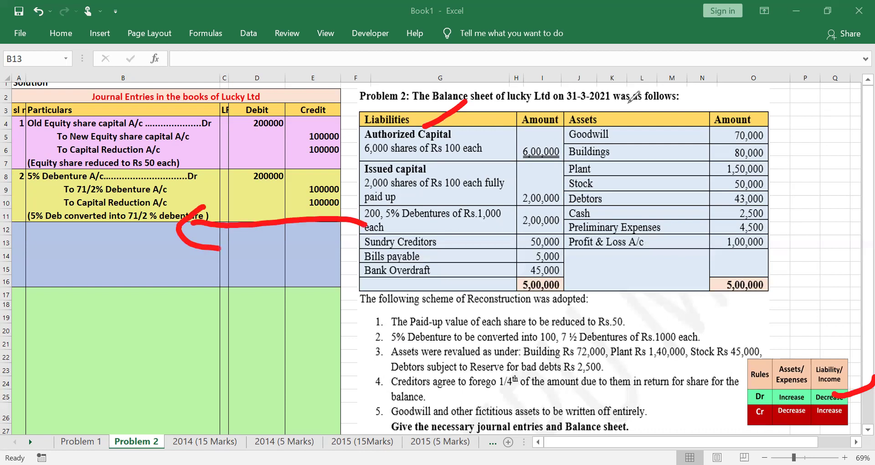
pyautogui.press('Escape')
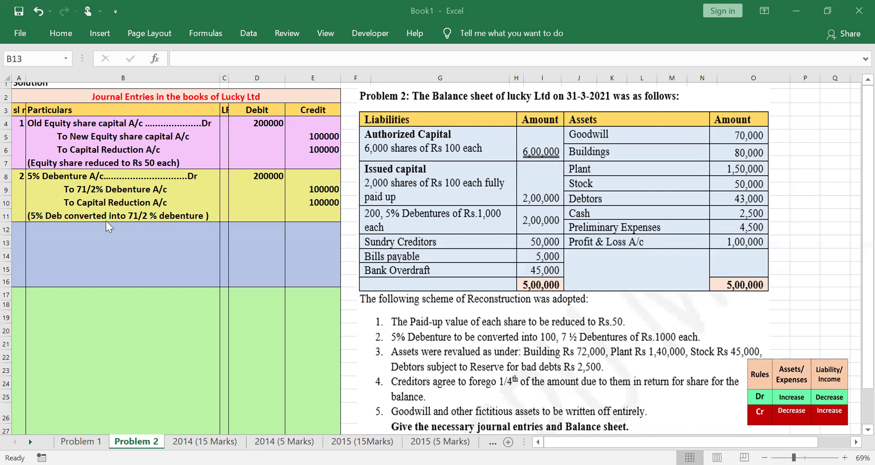
# Enter the third entry's debit line in row 12: "Creditors A/c" marked Dr, with 50000 in the Debit column
pyautogui.click(19, 229)
pyautogui.press('Right')
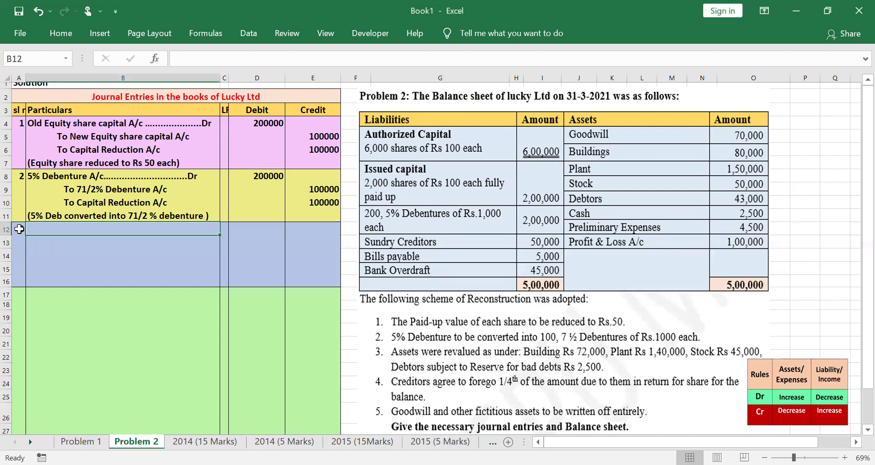
pyautogui.write('Credito')
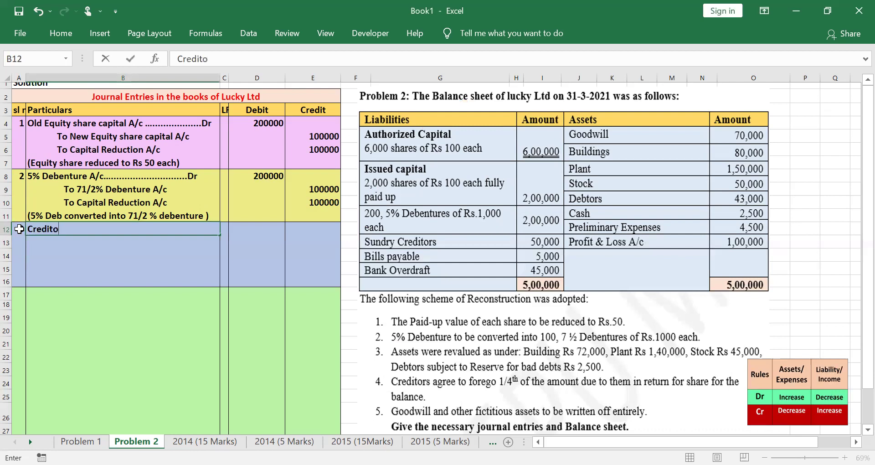
pyautogui.write('rs A/c...................................Dr')
pyautogui.press('Tab')
pyautogui.press('Tab')
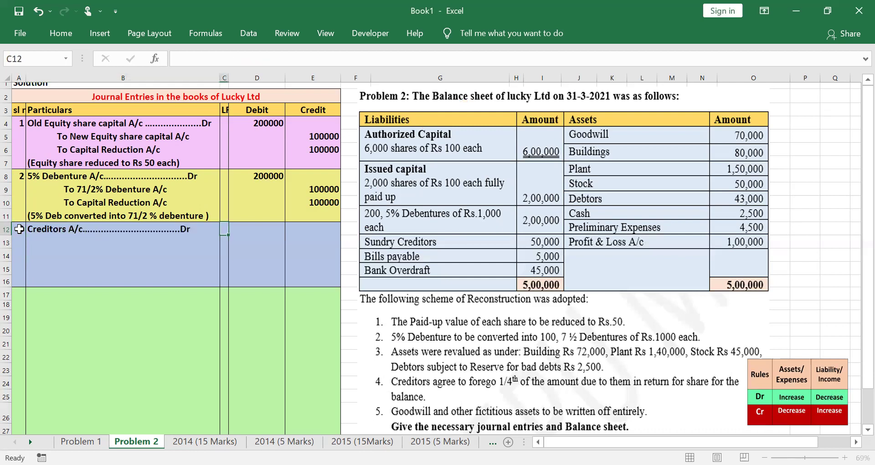
pyautogui.write('50000')
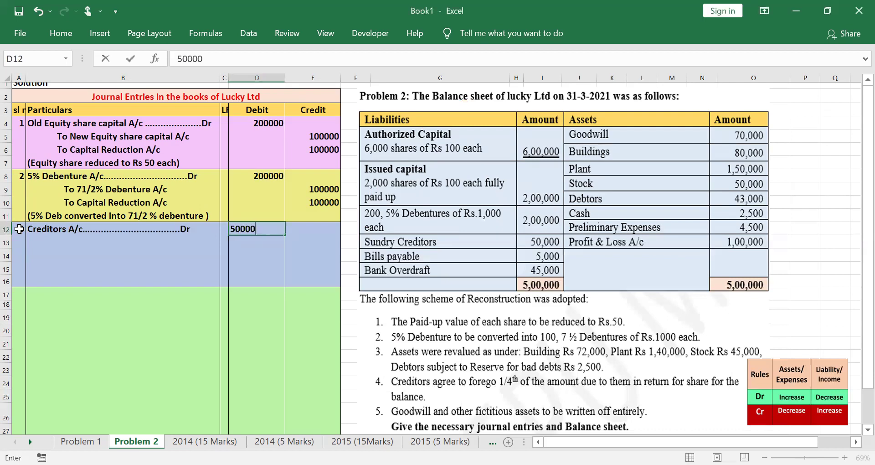
pyautogui.press('Return')
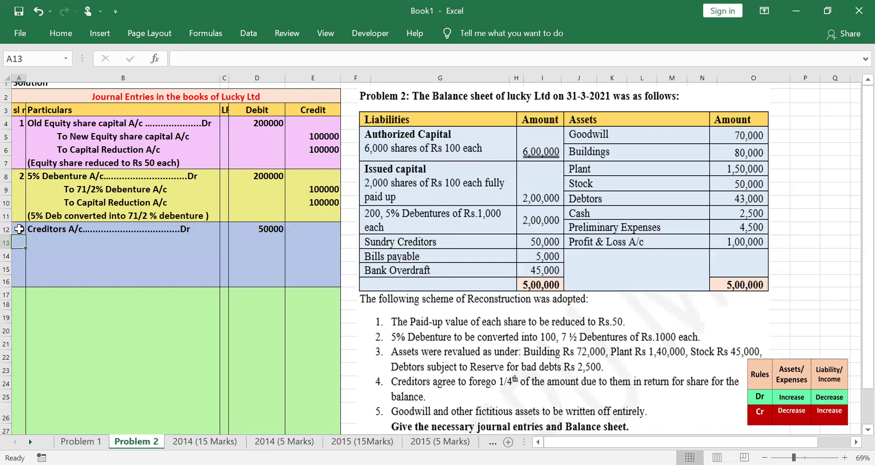
# Enter the credit line "To Capital Reduction A/c" in row 13, with the Credit amount calculated as =50000*1/4
pyautogui.press('Tab')
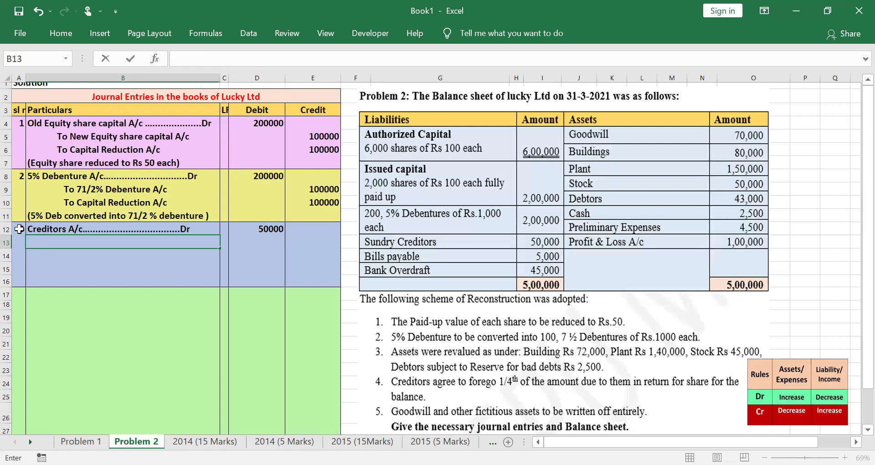
pyautogui.write('To Capital Reduct')
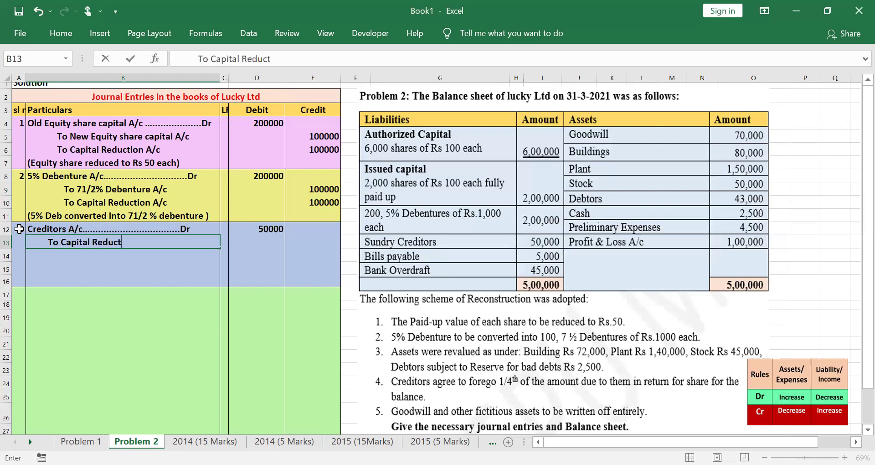
pyautogui.write('ion A/c')
pyautogui.press('Tab')
pyautogui.press('Tab')
pyautogui.press('Tab')
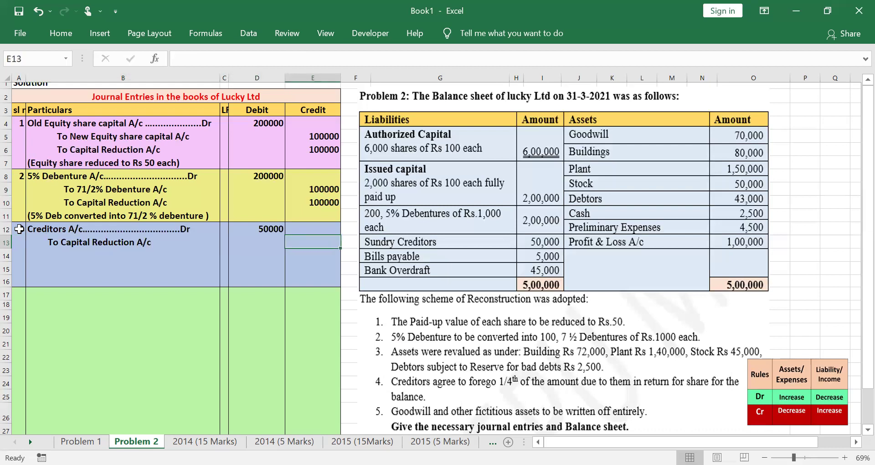
pyautogui.write('=500')
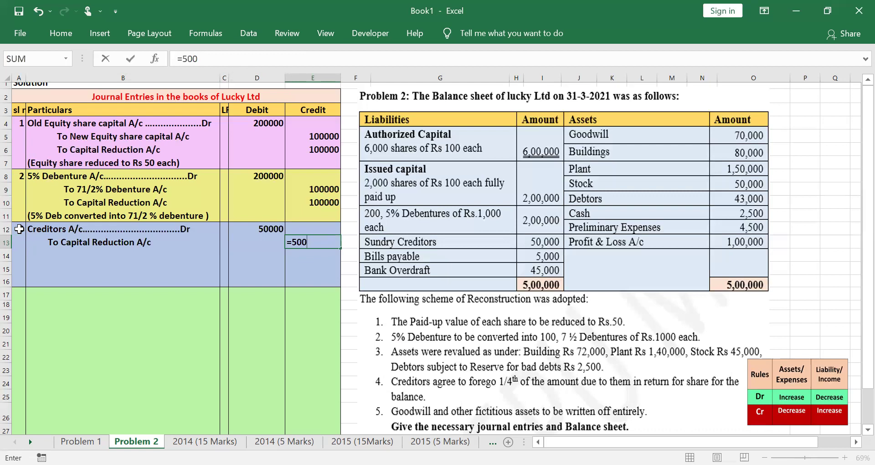
pyautogui.write('00*1/4')
pyautogui.press('Return')
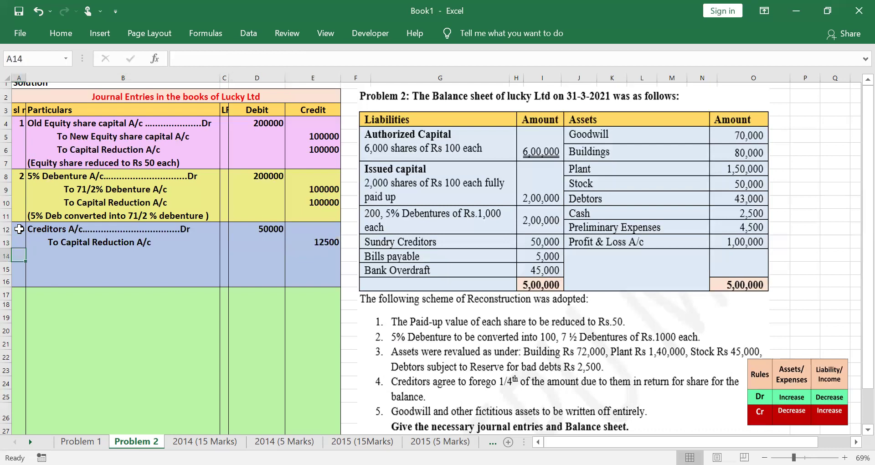
pyautogui.click(306, 258)
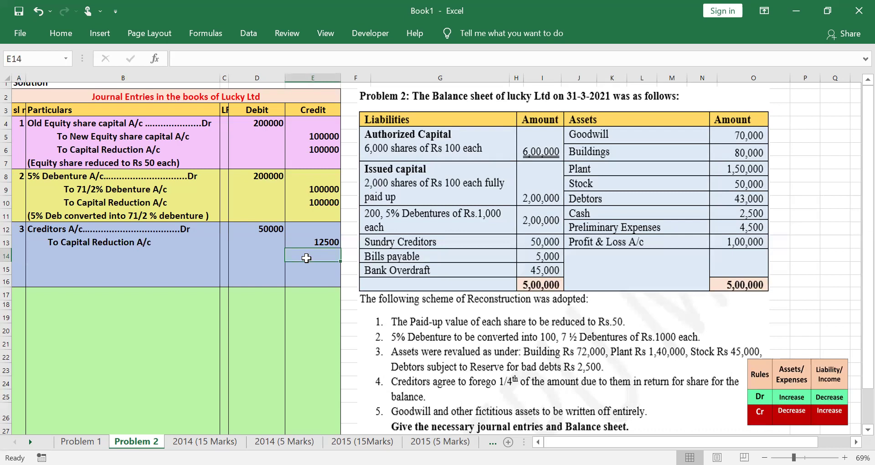
pyautogui.write('=')
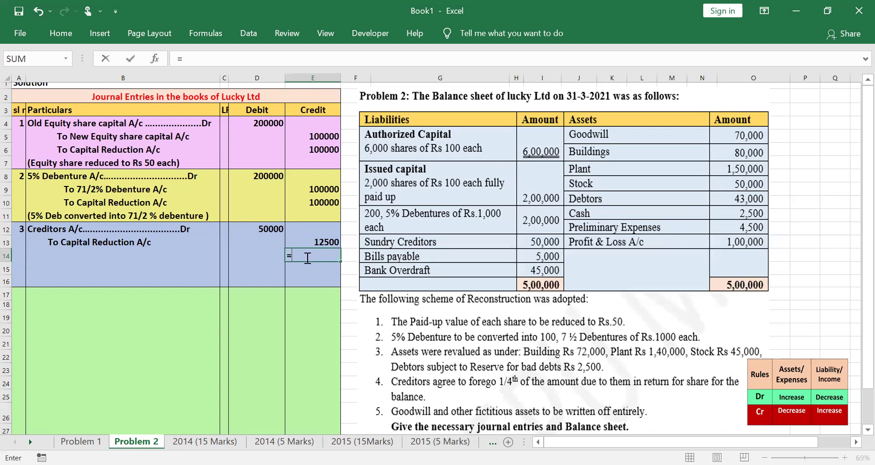
pyautogui.write('50000-12500')
pyautogui.press('Return')
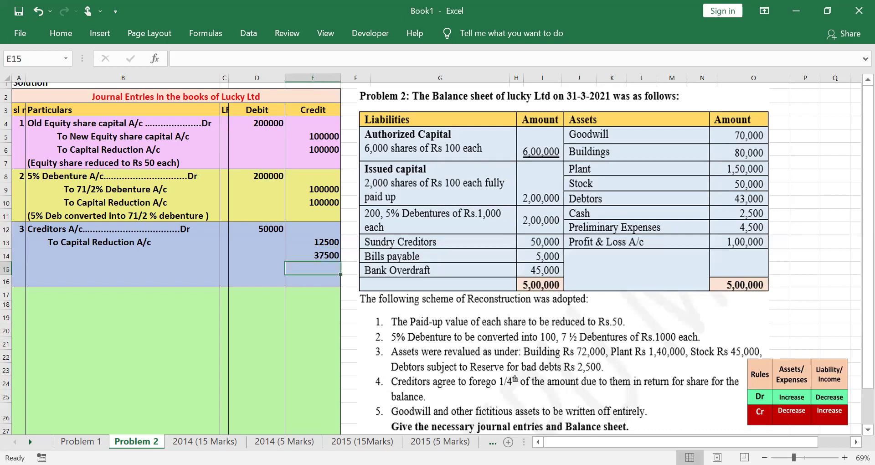
pyautogui.click(313, 254)
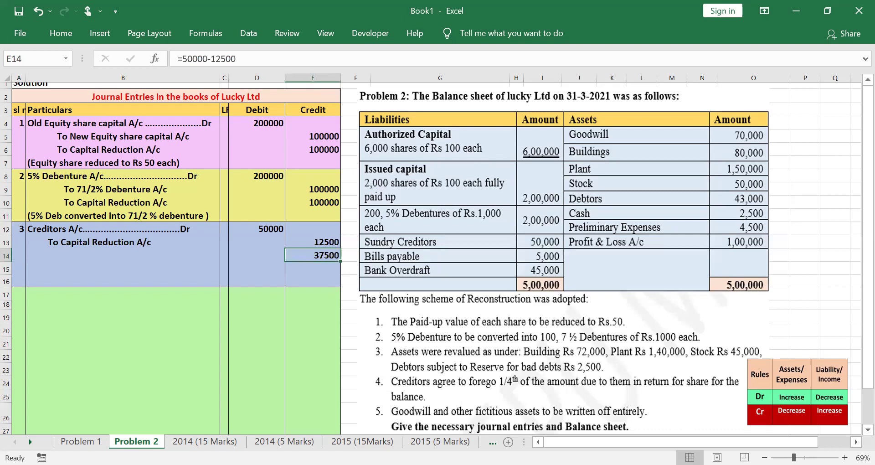
pyautogui.press('Left')
pyautogui.press('Left')
pyautogui.press('Left')
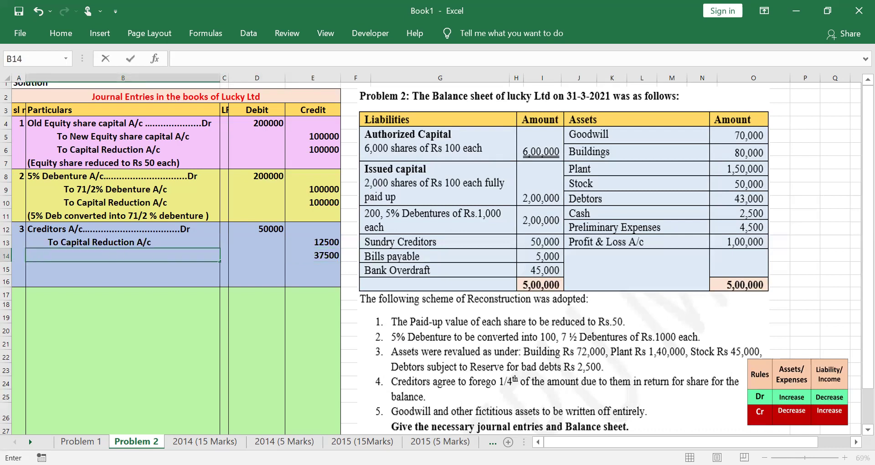
pyautogui.write('To ')
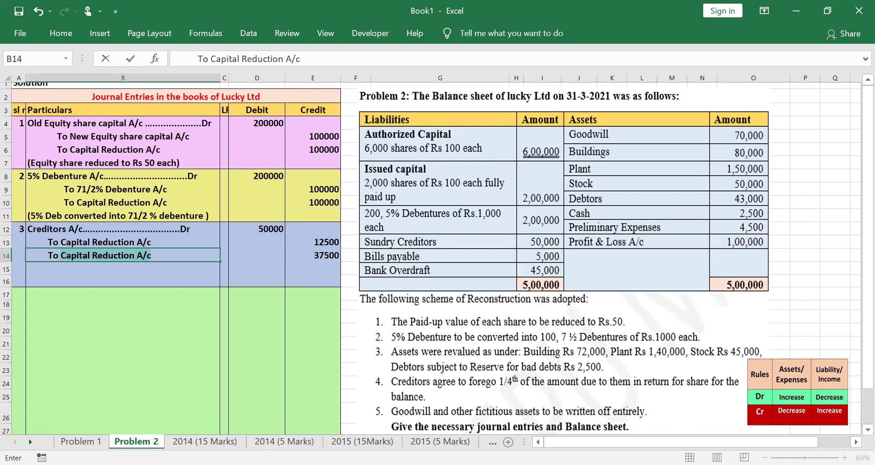
pyautogui.write('Equity share capital A/c')
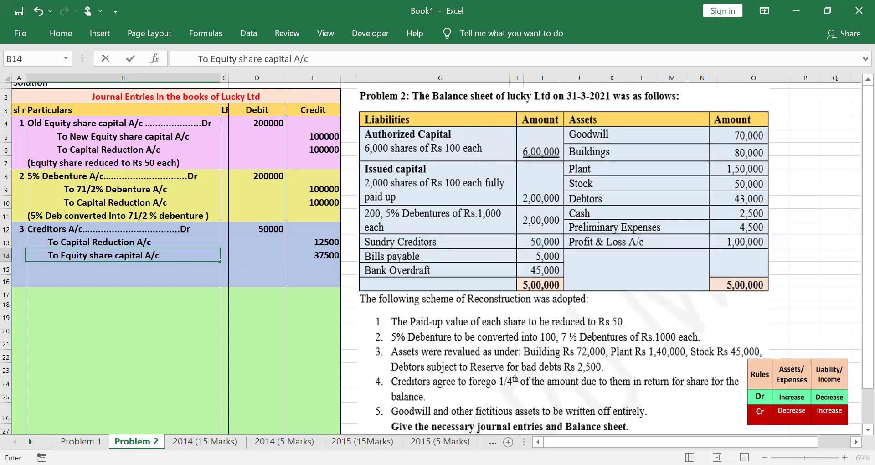
pyautogui.press('Return')
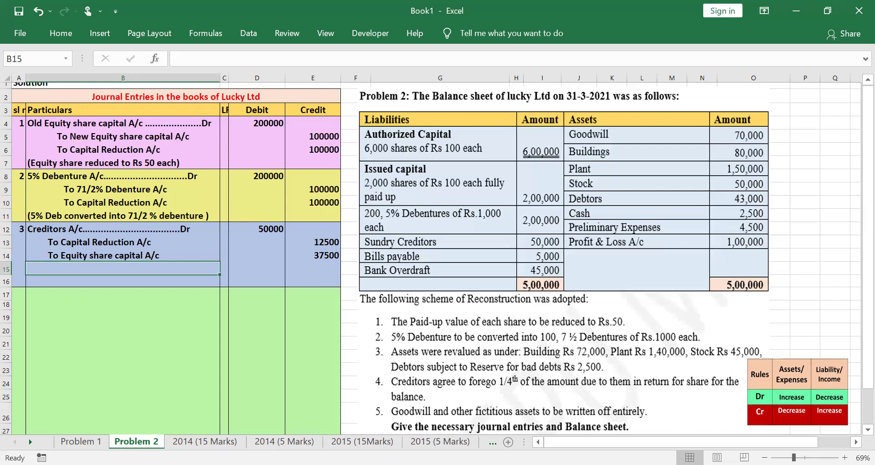
# Mark the creditors amount, both credit amounts and scheme point 4's 1/4th and share, write 1/4 and 3/4 with the pen, and clear the drawing
pyautogui.moveTo(564, 240); pyautogui.dragTo(597, 225)
pyautogui.moveTo(491, 395); pyautogui.dragTo(534, 391)
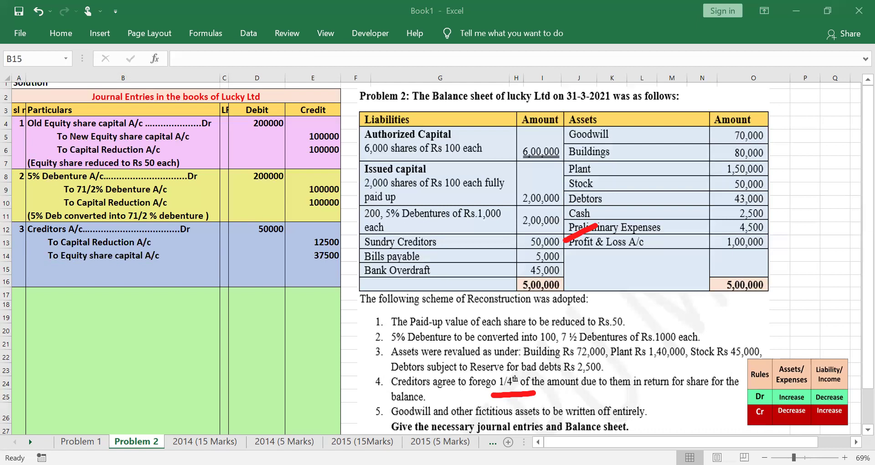
pyautogui.moveTo(335, 237); pyautogui.dragTo(368, 220)
pyautogui.moveTo(680, 393); pyautogui.dragTo(708, 392)
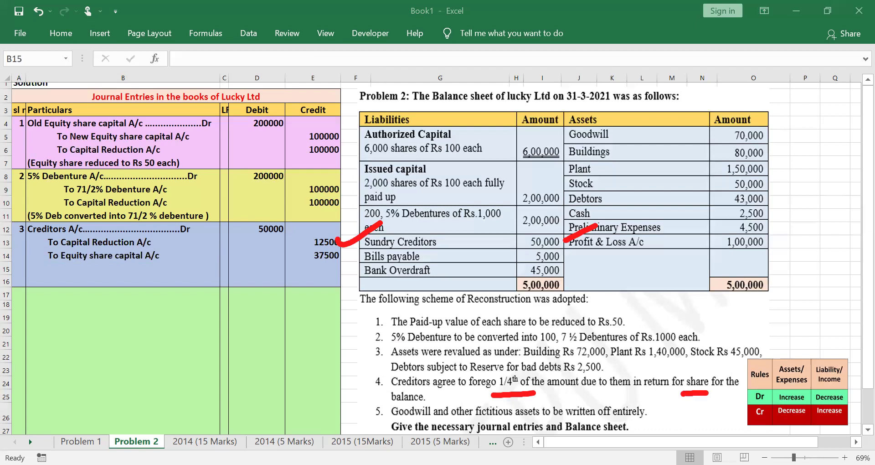
pyautogui.moveTo(434, 197); pyautogui.dragTo(438, 246)
pyautogui.moveTo(401, 276); pyautogui.dragTo(501, 261)
pyautogui.moveTo(450, 288)
pyautogui.mouseDown()
pyautogui.moveTo(489, 312)
pyautogui.moveTo(477, 355)
pyautogui.mouseUp()
pyautogui.moveTo(570, 270)
pyautogui.mouseDown()
pyautogui.moveTo(569, 291)
pyautogui.moveTo(618, 281)
pyautogui.mouseUp()
pyautogui.moveTo(595, 275); pyautogui.dragTo(602, 327)
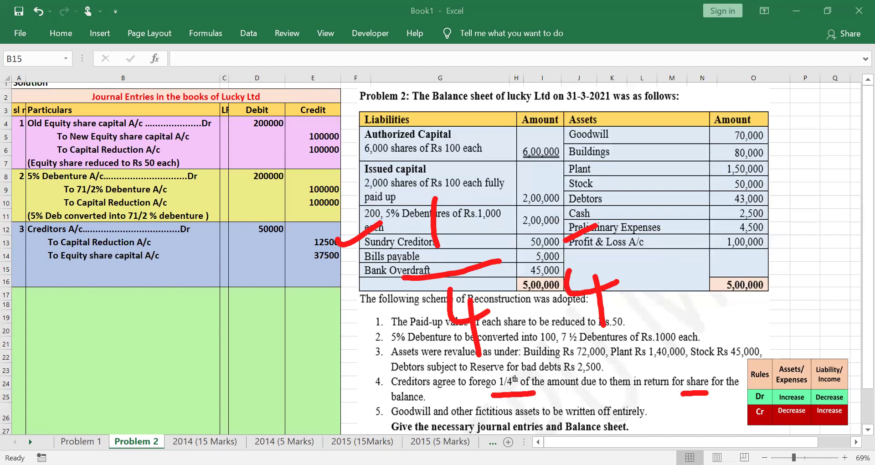
pyautogui.moveTo(534, 173); pyautogui.dragTo(565, 230)
pyautogui.moveTo(525, 153)
pyautogui.mouseDown()
pyautogui.moveTo(671, 255)
pyautogui.moveTo(529, 136)
pyautogui.mouseUp()
pyautogui.moveTo(300, 268); pyautogui.dragTo(392, 257)
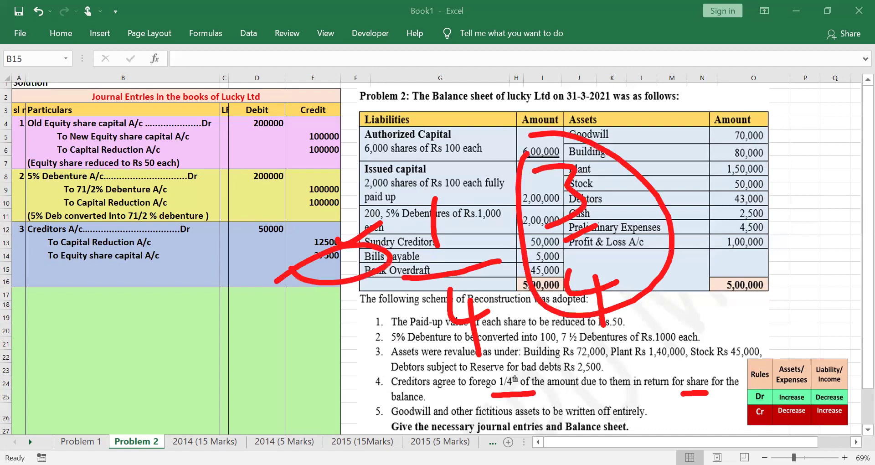
pyautogui.press('Escape')
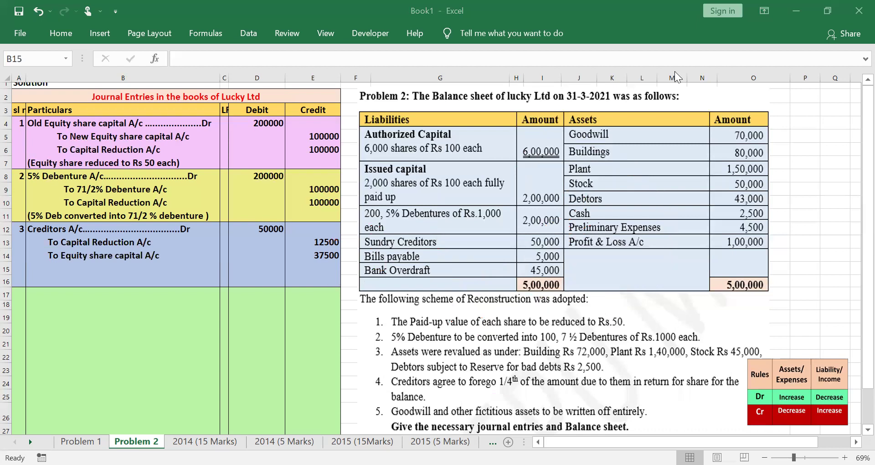
# Enter the third entry's narration in rows 15 and 16: "Cancellation of 1/4 th of the amount due" and "to cr in rettu share)"
pyautogui.click(101, 271)
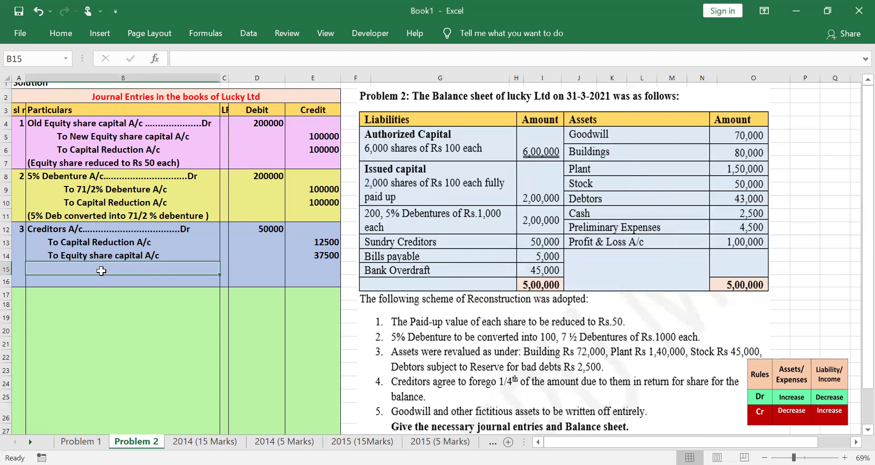
pyautogui.write('Ca')
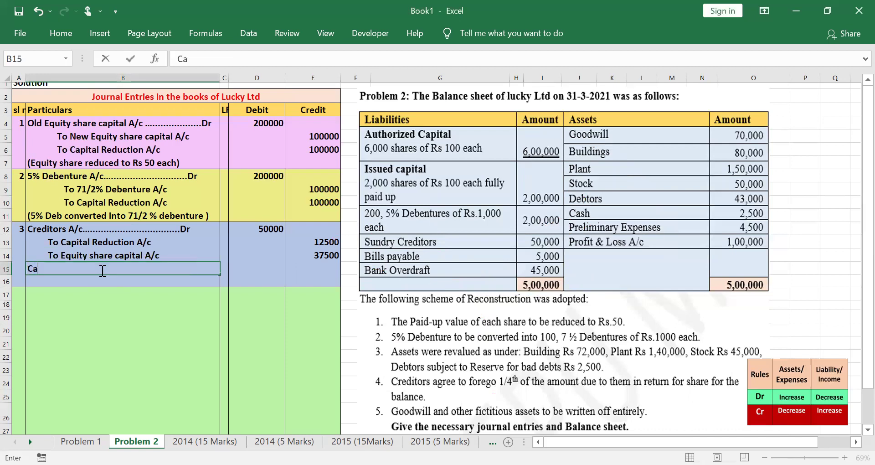
pyautogui.write('ncellation')
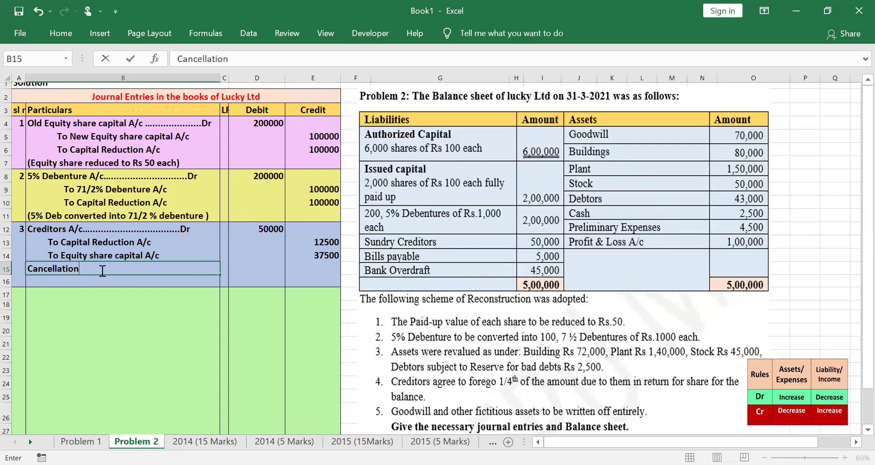
pyautogui.write(' of 1/4 th of the ')
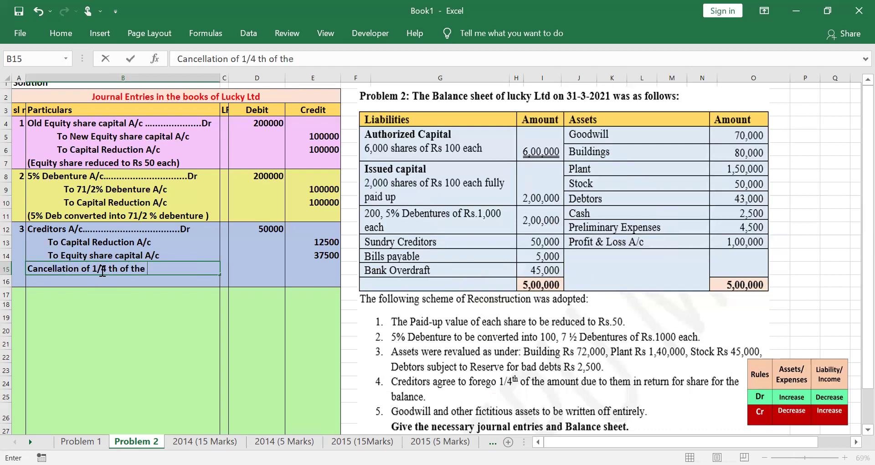
pyautogui.write('amount duew')
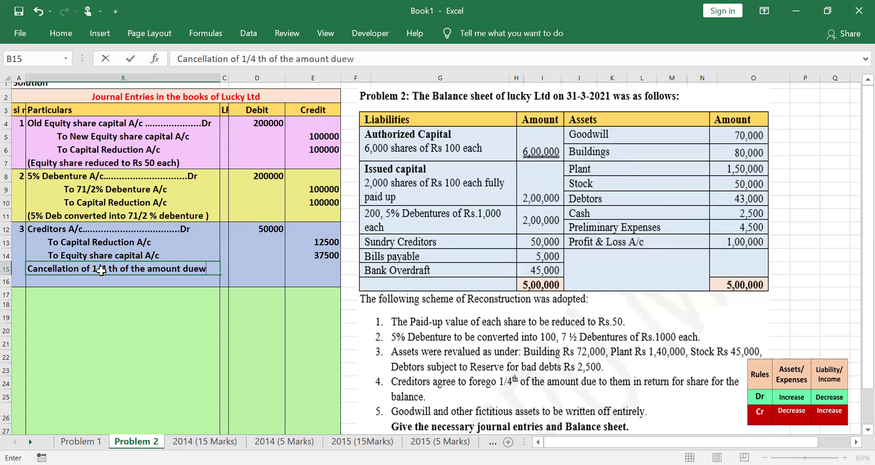
pyautogui.press('Return')
pyautogui.press('BackSpace')
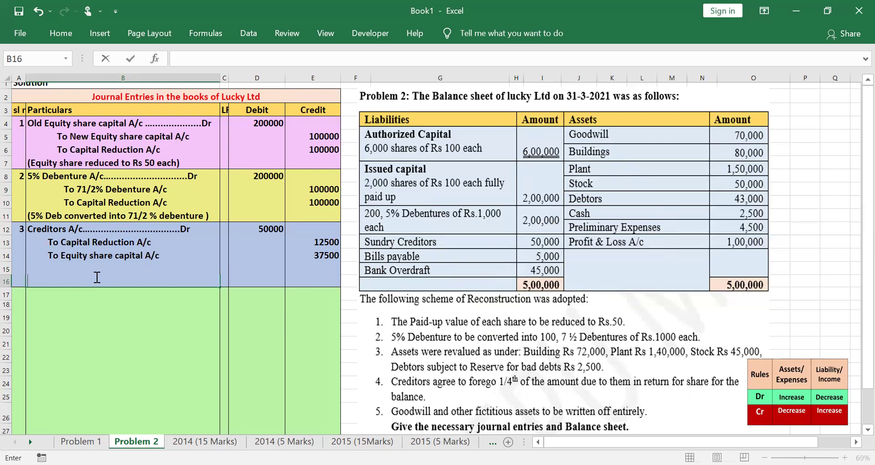
pyautogui.write('to cr in rettu sh')
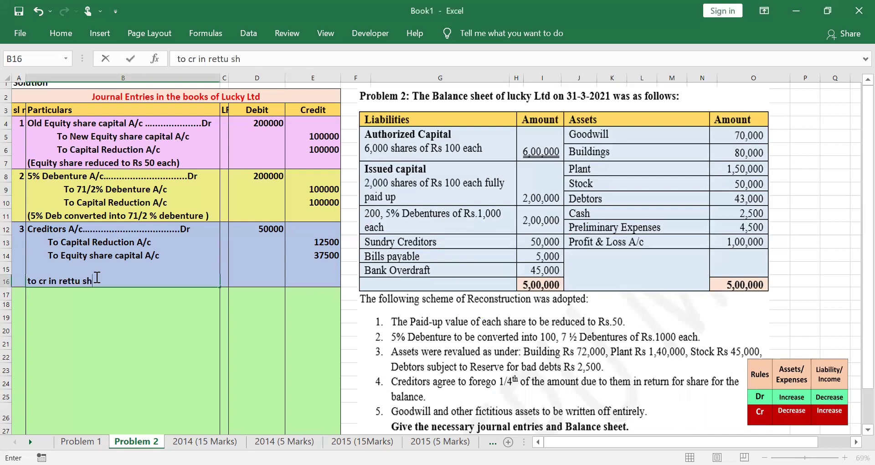
pyautogui.write('are)')
pyautogui.press('Return')
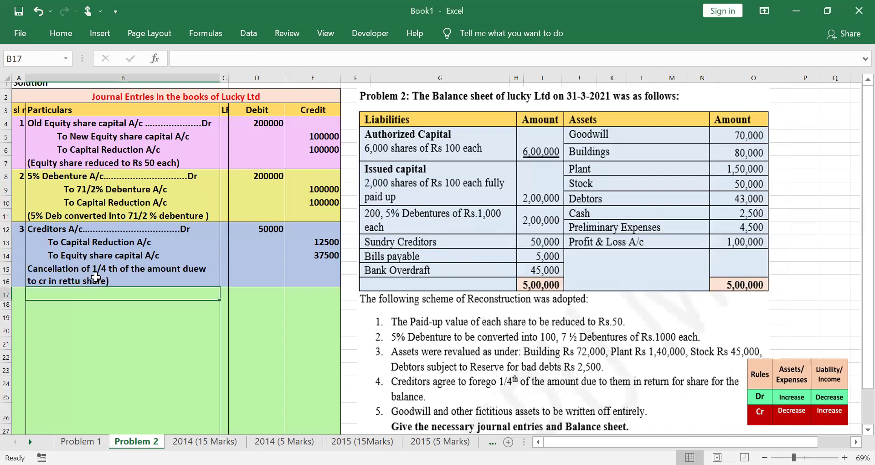
pyautogui.doubleClick(208, 271)
pyautogui.press('BackSpace')
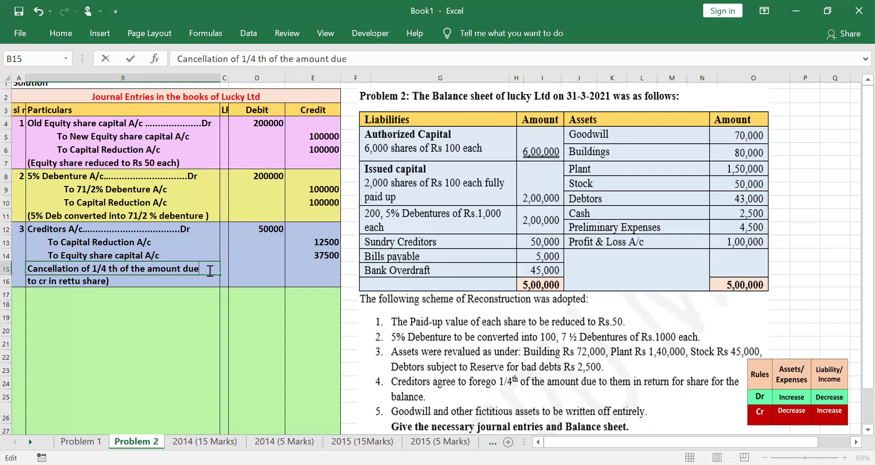
pyautogui.click(144, 303)
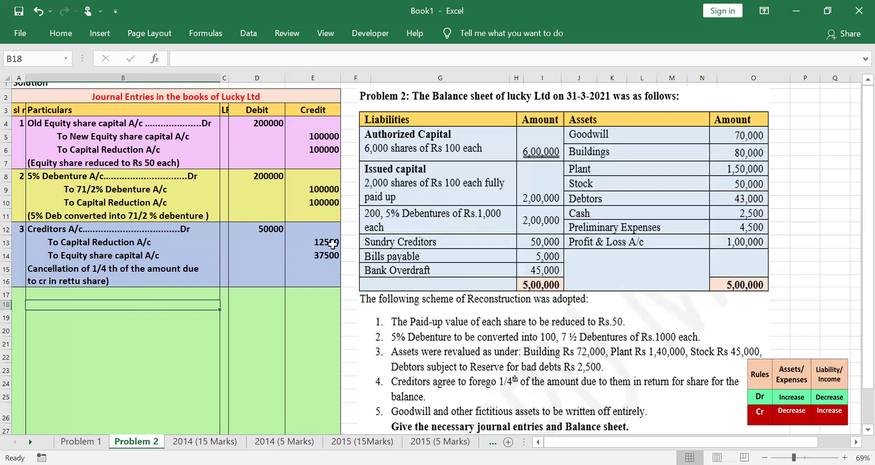
# Number the fourth journal entry 4 in row 17
pyautogui.press('Up')
pyautogui.press('Left')
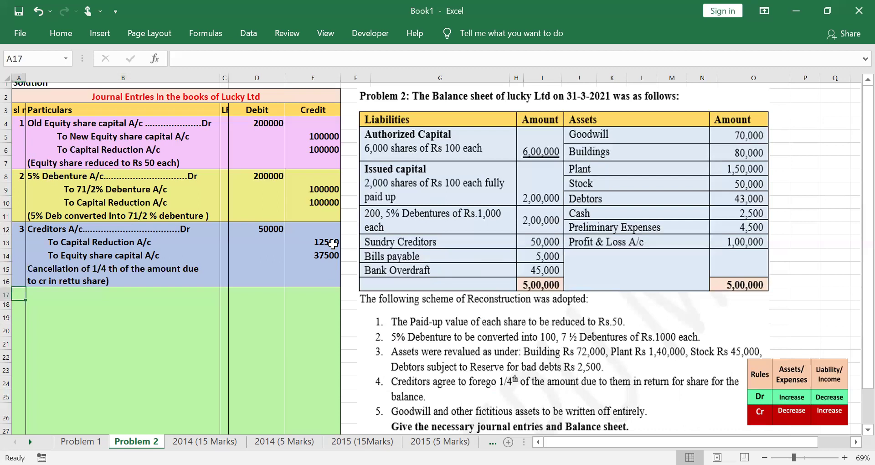
pyautogui.write('4')
pyautogui.press('Tab')
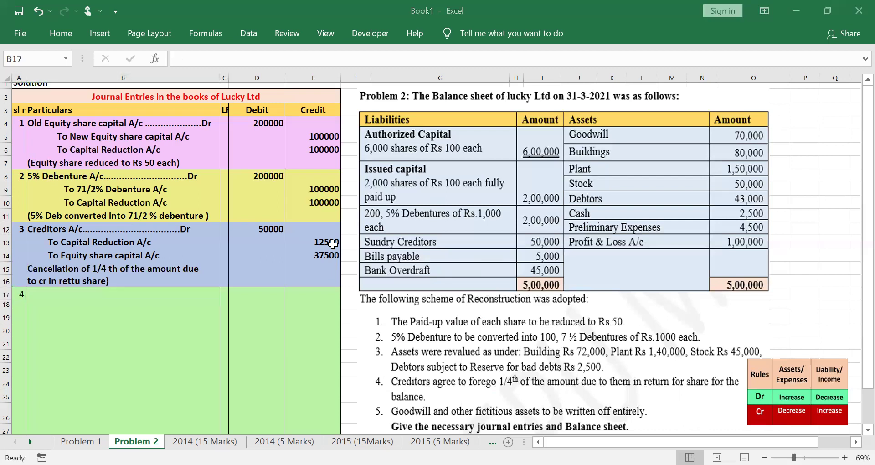
# Mark scheme points 1 to 5 and the heading above them with the pen, and erase the marks
pyautogui.moveTo(370, 314); pyautogui.dragTo(444, 288)
pyautogui.moveTo(378, 337); pyautogui.dragTo(466, 308)
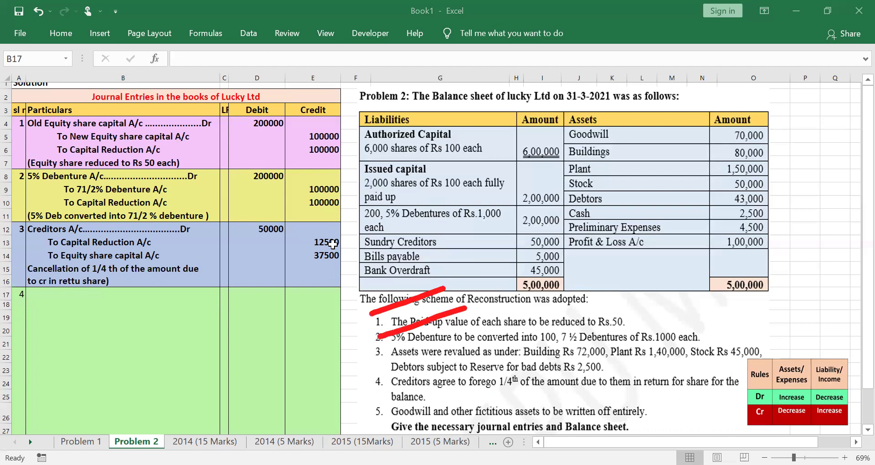
pyautogui.moveTo(368, 396); pyautogui.dragTo(420, 379)
pyautogui.moveTo(366, 360); pyautogui.dragTo(410, 347)
pyautogui.moveTo(374, 429); pyautogui.dragTo(422, 415)
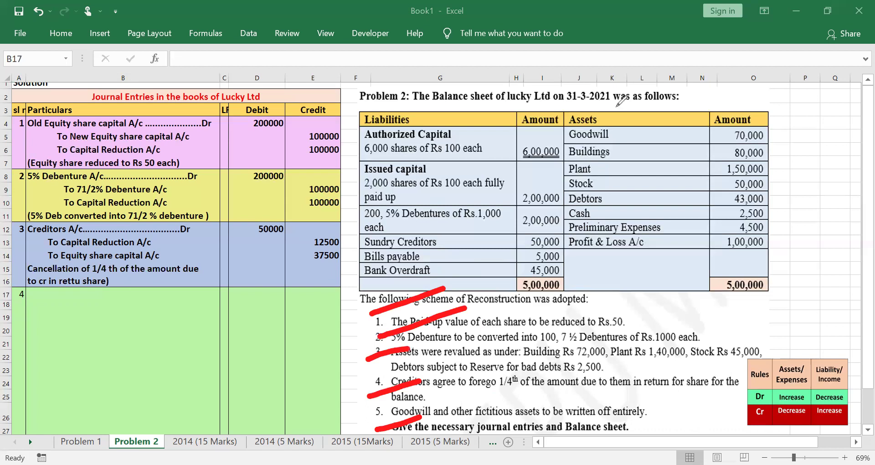
pyautogui.press('e')
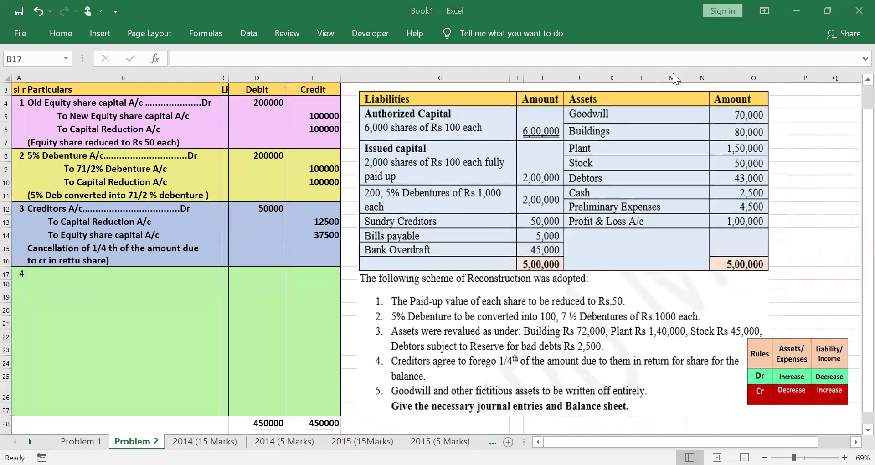
# Mark the New Equity share capital, 71/2% Debenture and Equity share capital credit lines with the pen
pyautogui.moveTo(167, 249); pyautogui.dragTo(206, 223)
pyautogui.moveTo(181, 176); pyautogui.dragTo(188, 167)
pyautogui.moveTo(181, 121); pyautogui.dragTo(212, 116)
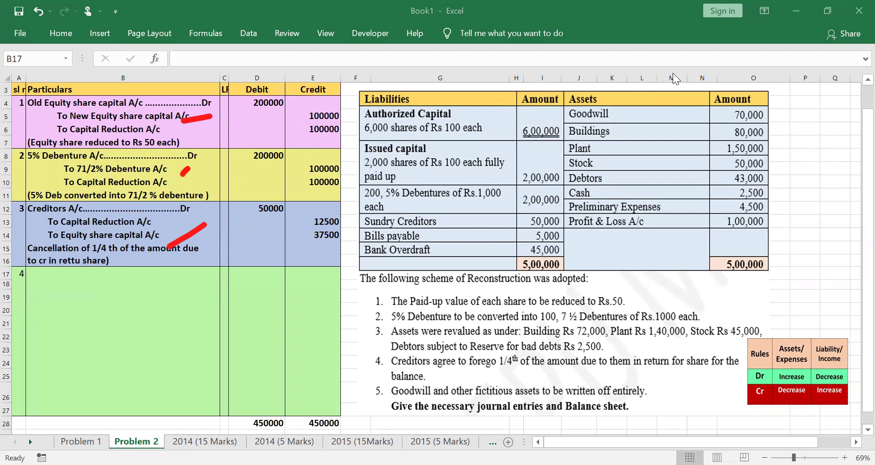
# Draw explanatory pen arrows across the journal entries and the liabilities side of the balance sheet, and erase all marks
pyautogui.moveTo(218, 260)
pyautogui.mouseDown()
pyautogui.moveTo(207, 351)
pyautogui.moveTo(247, 334)
pyautogui.mouseUp()
pyautogui.moveTo(199, 330); pyautogui.dragTo(241, 293)
pyautogui.moveTo(266, 230); pyautogui.dragTo(299, 327)
pyautogui.moveTo(241, 249)
pyautogui.mouseDown()
pyautogui.moveTo(254, 182)
pyautogui.moveTo(298, 239)
pyautogui.mouseUp()
pyautogui.moveTo(344, 157)
pyautogui.mouseDown()
pyautogui.moveTo(359, 282)
pyautogui.moveTo(413, 261)
pyautogui.mouseUp()
pyautogui.moveTo(430, 140); pyautogui.dragTo(473, 238)
pyautogui.moveTo(424, 221); pyautogui.dragTo(494, 236)
pyautogui.moveTo(489, 186); pyautogui.dragTo(469, 251)
pyautogui.moveTo(215, 282)
pyautogui.mouseDown()
pyautogui.moveTo(143, 233)
pyautogui.moveTo(73, 157)
pyautogui.mouseUp()
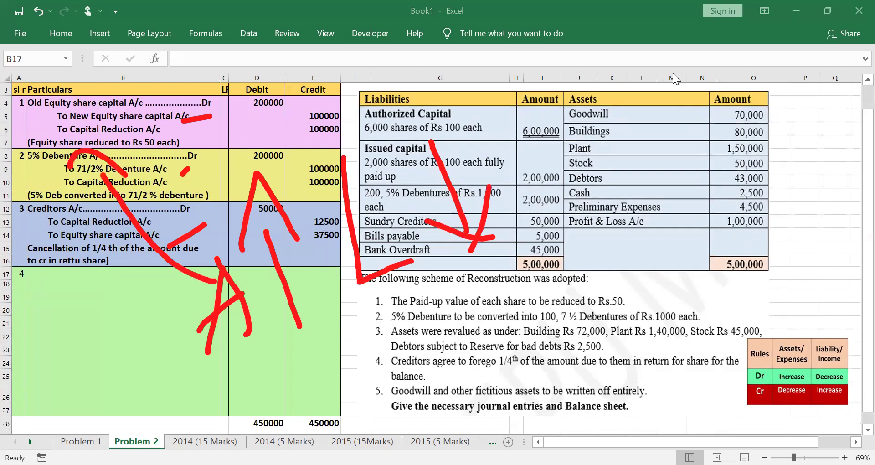
pyautogui.press('e')
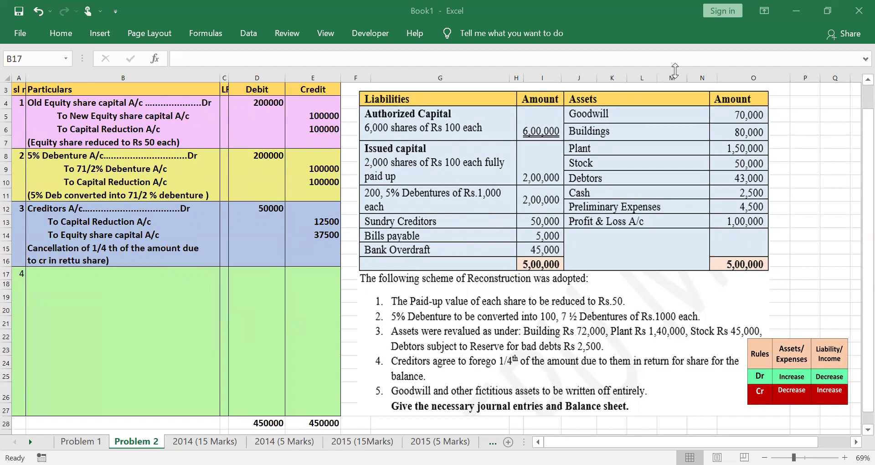
# Enter the fourth entry's debit line "Capital Reduction A/c..........................Dr" in the Particulars column of row 17
pyautogui.click(182, 273)
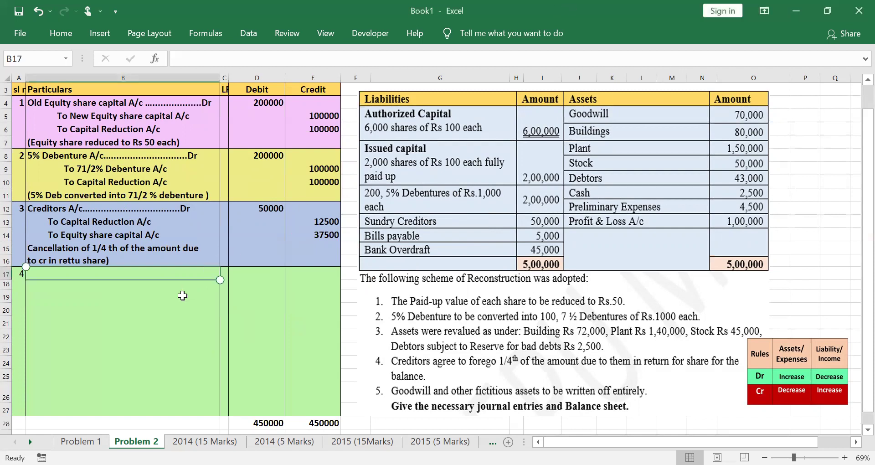
pyautogui.write('Capitsal')
pyautogui.press('BackSpace')
pyautogui.press('BackSpace')
pyautogui.press('BackSpace')
pyautogui.write('al Re')
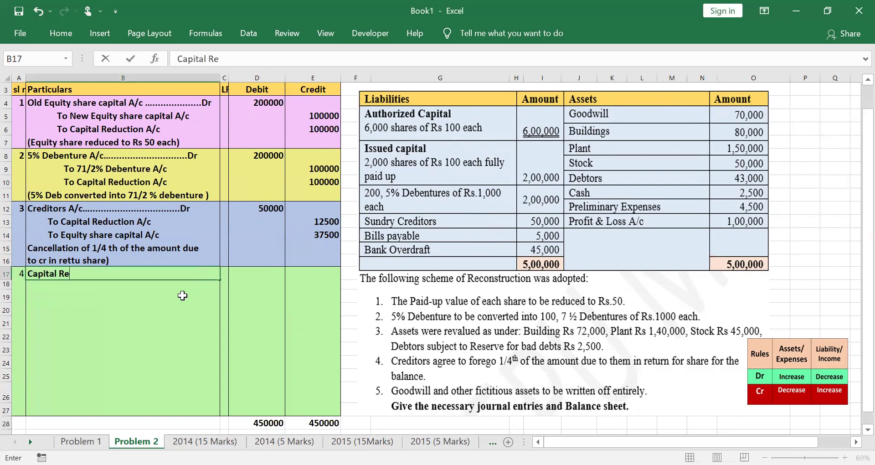
pyautogui.write('duction A/c')
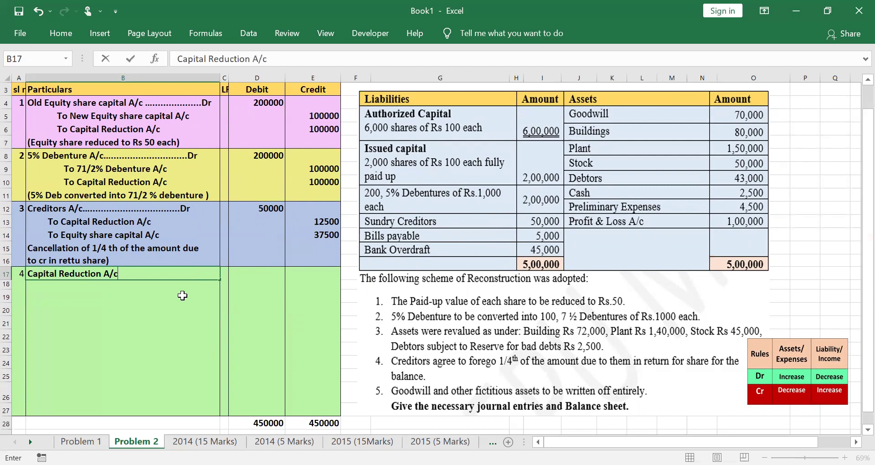
pyautogui.write('..........................Dr')
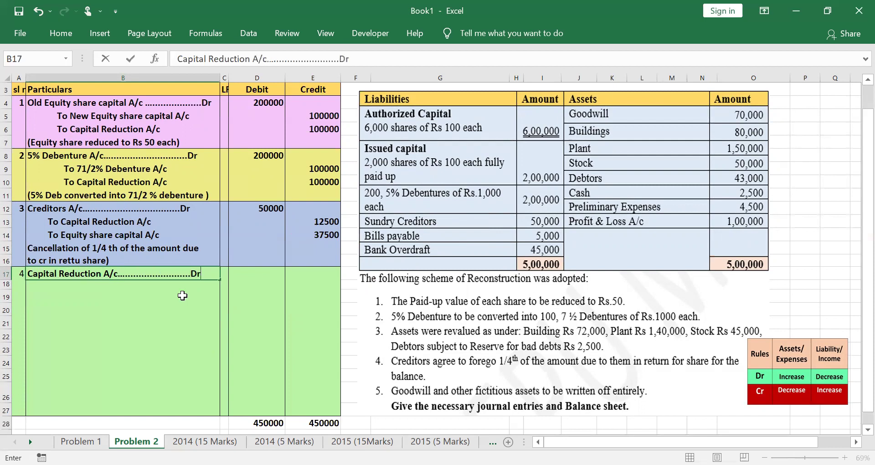
pyautogui.press('Tab')
pyautogui.press('Tab')
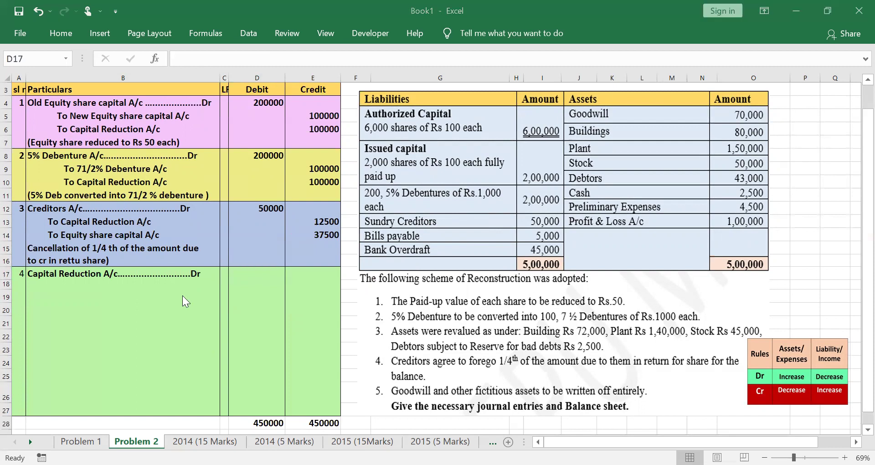
# Mark the Capital Reduction credit lines of the first three entries with pen arrows and ticks, and clear the marks
pyautogui.moveTo(173, 134)
pyautogui.mouseDown()
pyautogui.moveTo(303, 126)
pyautogui.moveTo(288, 151)
pyautogui.mouseUp()
pyautogui.moveTo(172, 184)
pyautogui.mouseDown()
pyautogui.moveTo(297, 183)
pyautogui.moveTo(275, 209)
pyautogui.mouseUp()
pyautogui.click(164, 239)
pyautogui.moveTo(165, 222)
pyautogui.mouseDown()
pyautogui.moveTo(291, 214)
pyautogui.moveTo(279, 240)
pyautogui.mouseUp()
pyautogui.moveTo(347, 132); pyautogui.dragTo(419, 108)
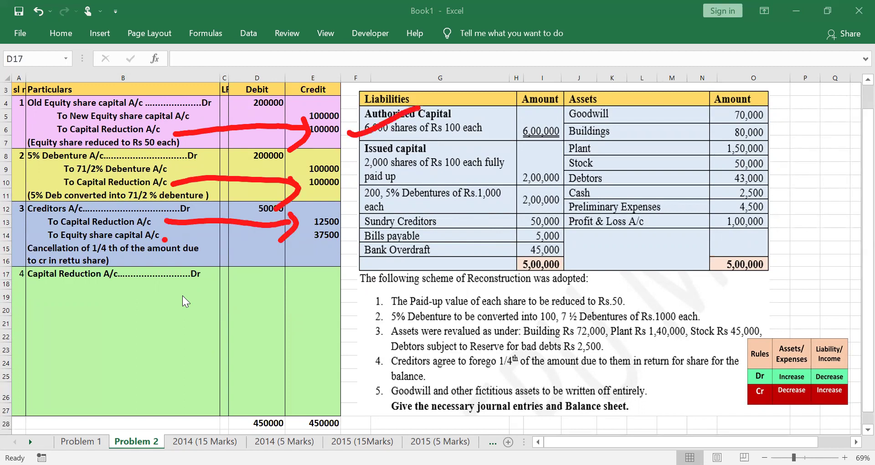
pyautogui.moveTo(342, 184); pyautogui.dragTo(416, 157)
pyautogui.moveTo(342, 229); pyautogui.dragTo(395, 207)
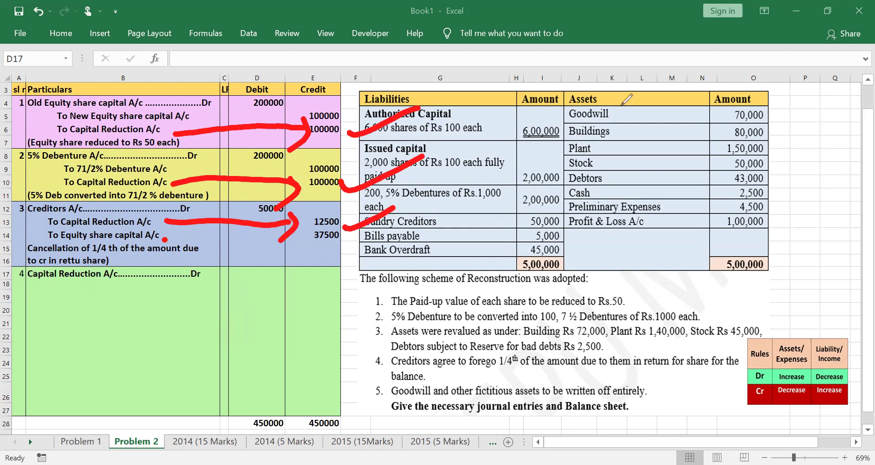
pyautogui.press('Escape')
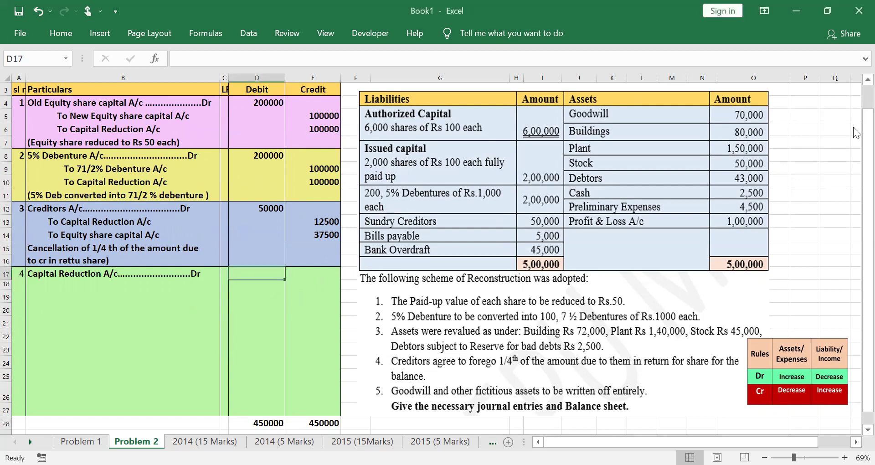
# Enter the Capital Reduction debit amount in D17 as =100000+100000+12500, and select the Particulars cell of row 18
pyautogui.write('=100000')
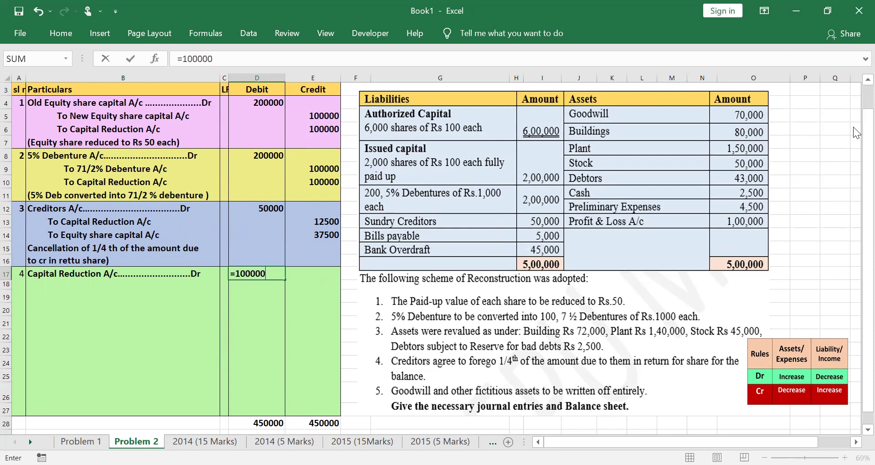
pyautogui.write('+100000')
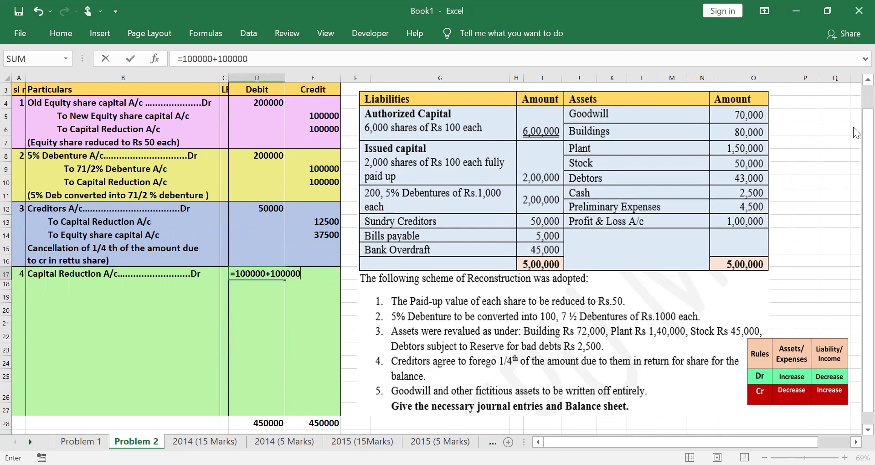
pyautogui.write('+12500')
pyautogui.press('Return')
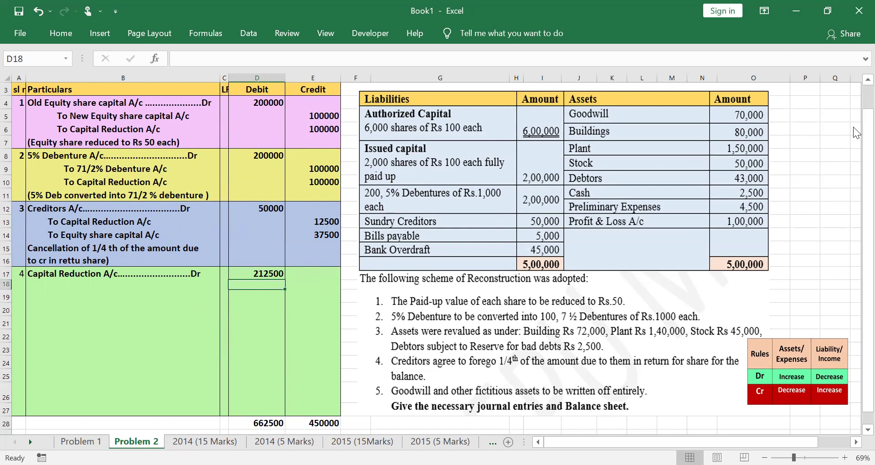
pyautogui.press('Left')
pyautogui.press('Left')
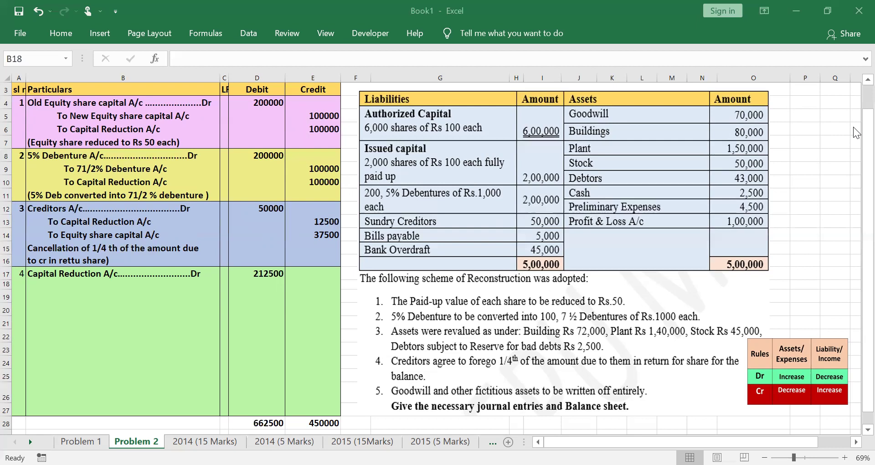
# Mark Profit & Loss as a loss, Preliminary Expenses, Goodwill and the revalued assets in point 3 with the pen, and clear the marks
pyautogui.moveTo(671, 212)
pyautogui.mouseDown()
pyautogui.moveTo(665, 246)
pyautogui.moveTo(690, 235)
pyautogui.moveTo(749, 233)
pyautogui.mouseUp()
pyautogui.moveTo(734, 199); pyautogui.dragTo(747, 270)
pyautogui.moveTo(619, 221)
pyautogui.mouseDown()
pyautogui.moveTo(225, 329)
pyautogui.moveTo(184, 349)
pyautogui.mouseUp()
pyautogui.moveTo(199, 299)
pyautogui.mouseDown()
pyautogui.moveTo(183, 313)
pyautogui.moveTo(213, 351)
pyautogui.mouseUp()
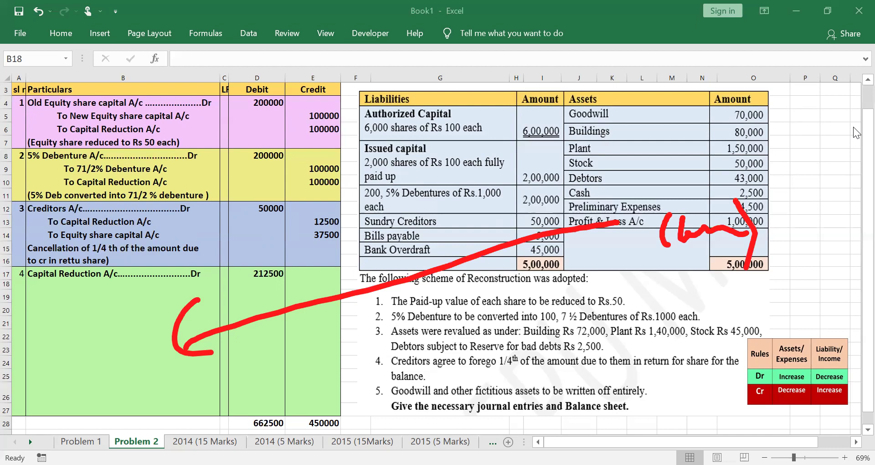
pyautogui.moveTo(585, 199)
pyautogui.mouseDown()
pyautogui.moveTo(361, 262)
pyautogui.moveTo(195, 379)
pyautogui.moveTo(221, 378)
pyautogui.mouseUp()
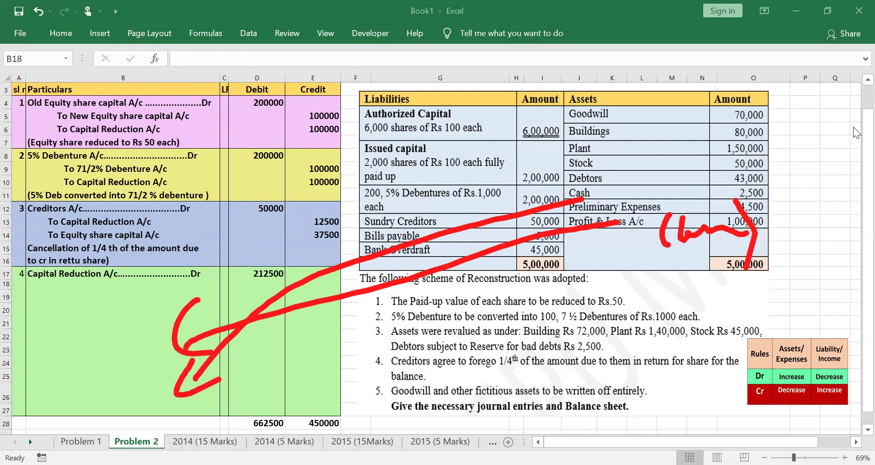
pyautogui.moveTo(625, 113); pyautogui.dragTo(738, 94)
pyautogui.moveTo(592, 107)
pyautogui.mouseDown()
pyautogui.moveTo(267, 311)
pyautogui.moveTo(247, 346)
pyautogui.mouseUp()
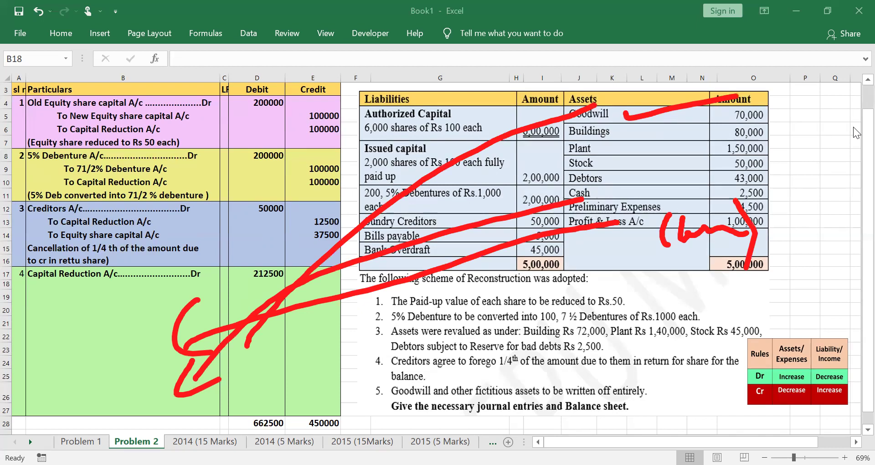
pyautogui.moveTo(585, 338); pyautogui.dragTo(736, 339)
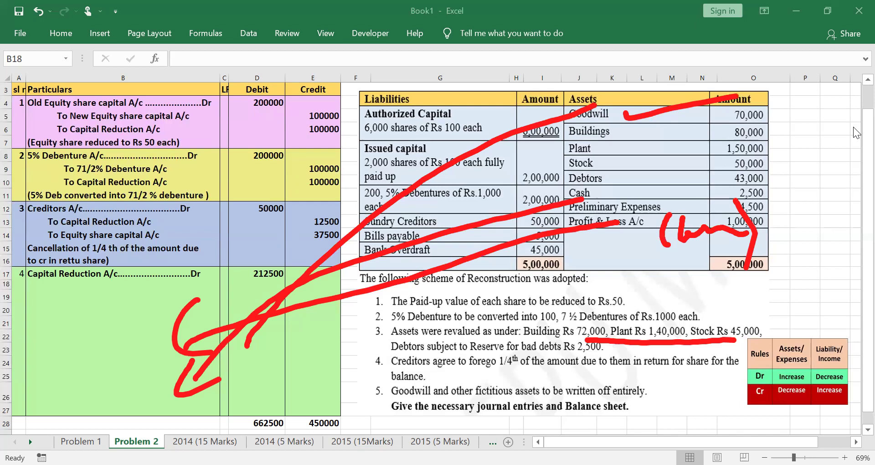
pyautogui.press('Escape')
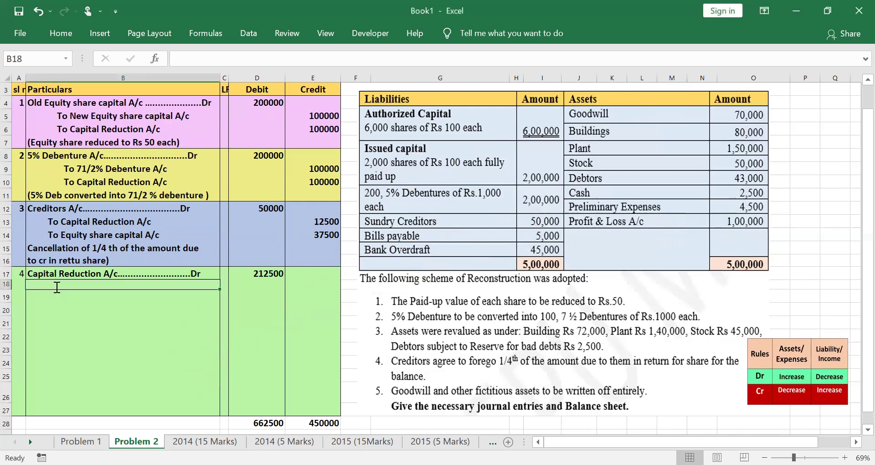
# Enter the credit line "To Profit & Loss A/c" in row 18 with a credit amount of 100000
pyautogui.write('To ')
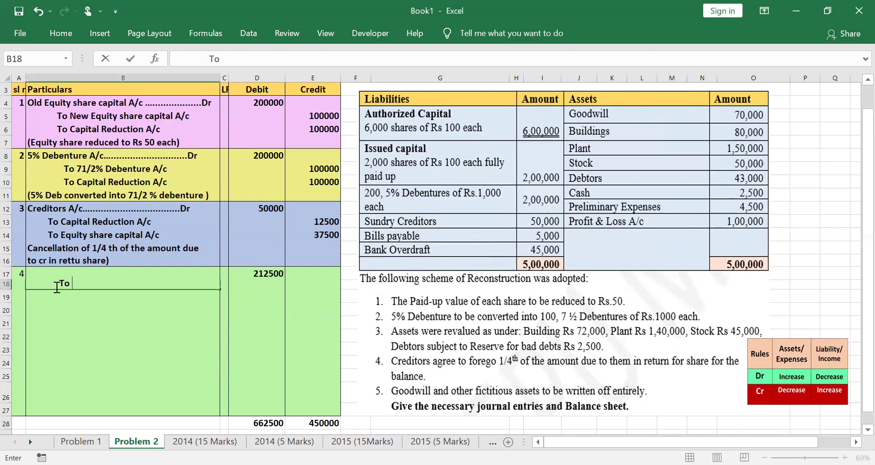
pyautogui.write('Profit & Loss A/c')
pyautogui.press('Tab')
pyautogui.press('Tab')
pyautogui.press('Tab')
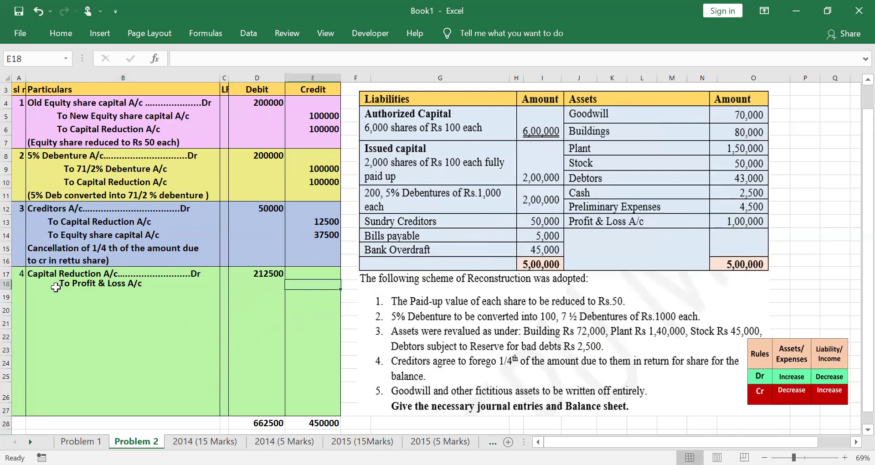
pyautogui.write('100000')
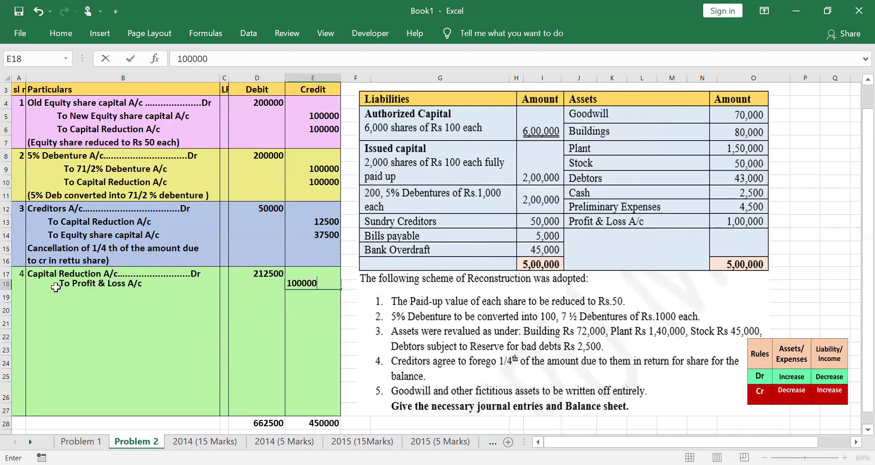
pyautogui.press('Return')
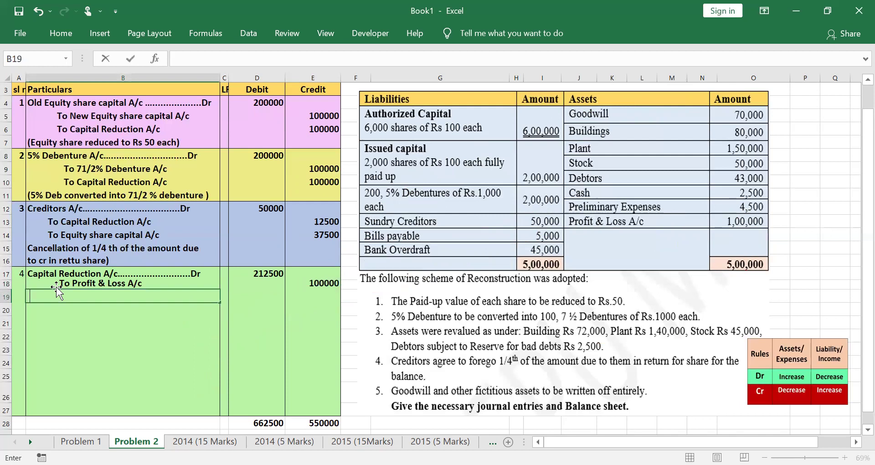
# Enter the credit line "To Preliminary Exp" in row 19 with a credit amount of 4500
pyautogui.write('T')
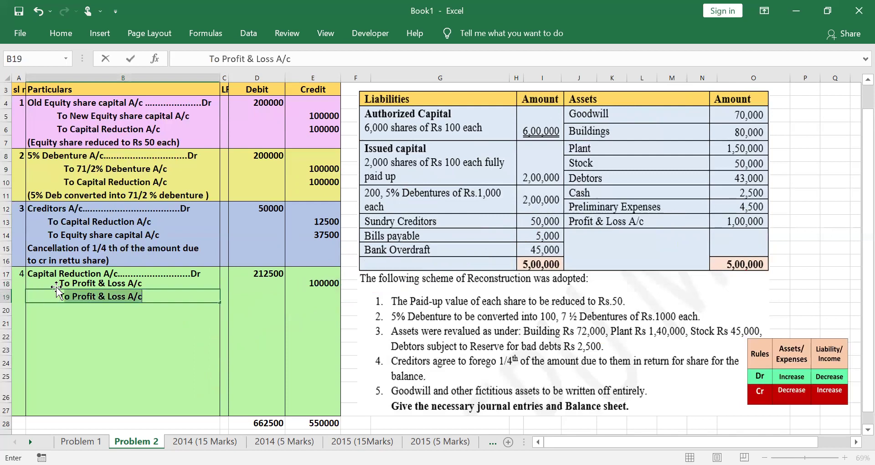
pyautogui.write('o Preliminary Exp')
pyautogui.press('Tab')
pyautogui.press('Tab')
pyautogui.press('Tab')
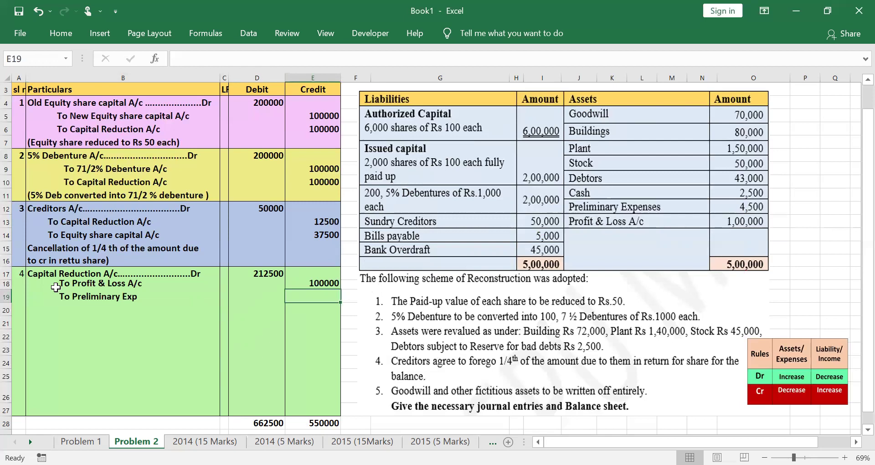
pyautogui.write('4500')
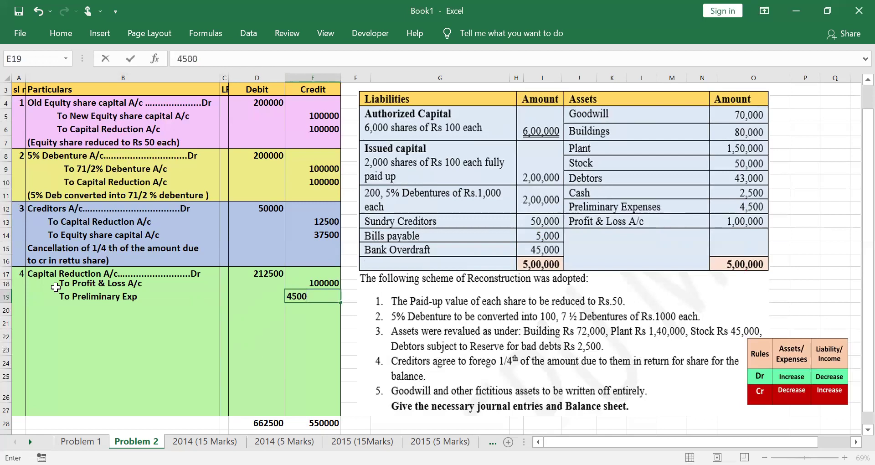
pyautogui.press('Return')
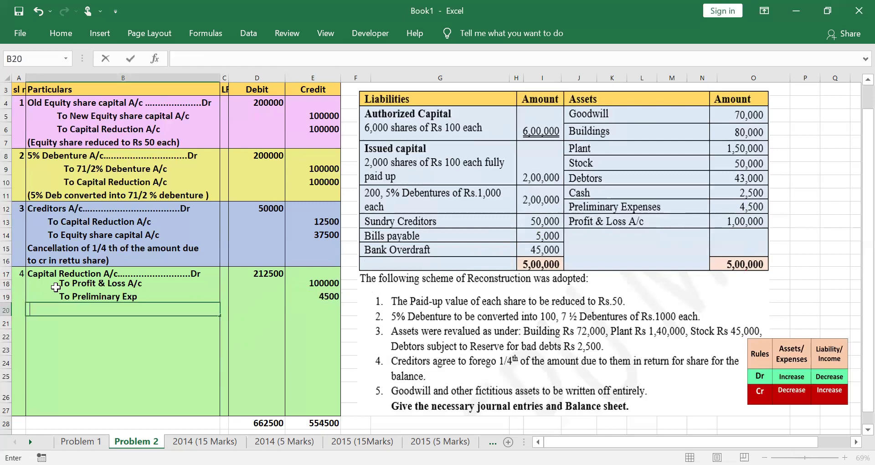
# Enter the credit line "To Goodwill" in row 20 with a credit amount of 70000
pyautogui.write('To Goodwill')
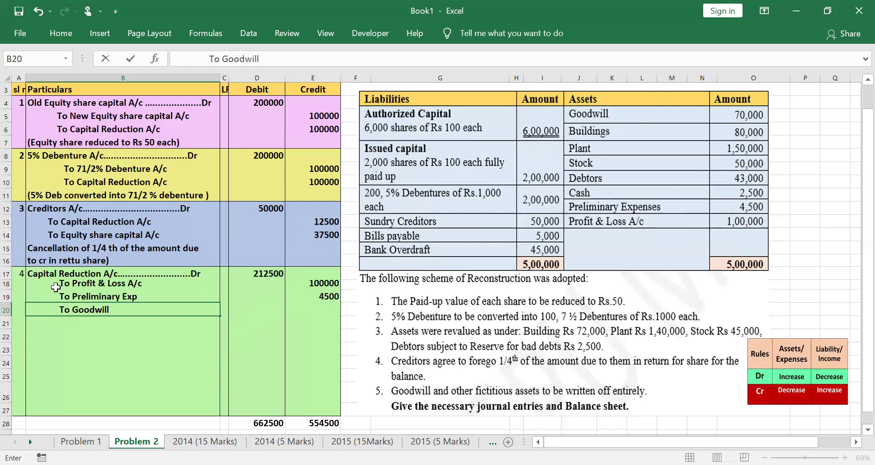
pyautogui.press('Tab')
pyautogui.press('Tab')
pyautogui.press('Tab')
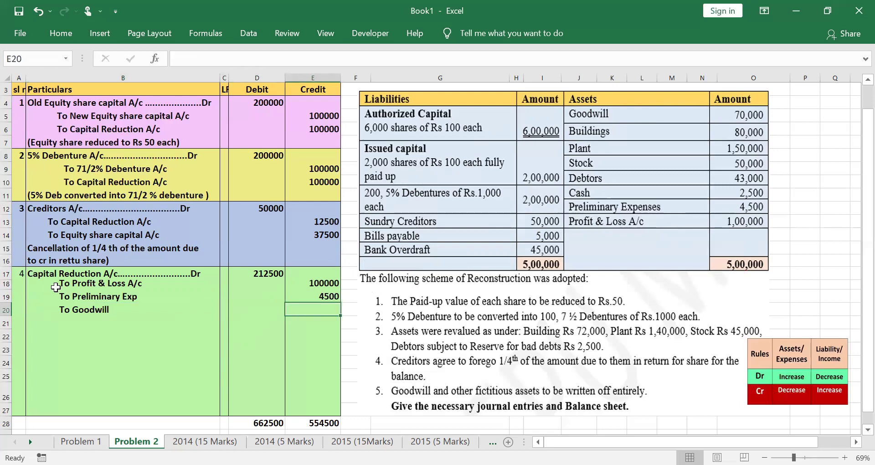
pyautogui.write('70000')
pyautogui.press('Return')
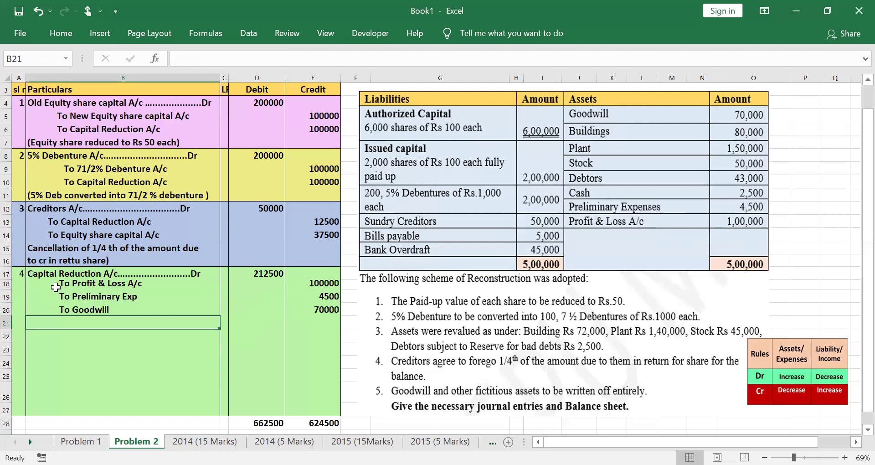
# Enter the credit line "To Building" in the Particulars column of row 21
pyautogui.write('To ')
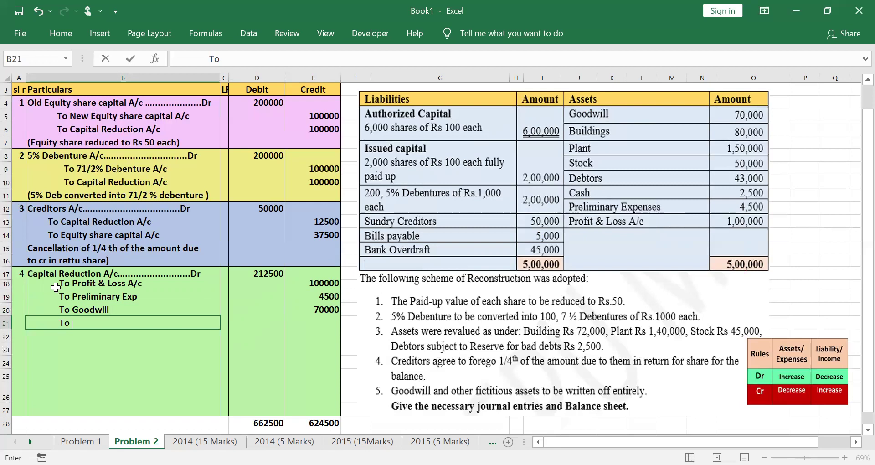
pyautogui.write('Building')
pyautogui.press('Tab')
pyautogui.press('Tab')
pyautogui.press('Tab')
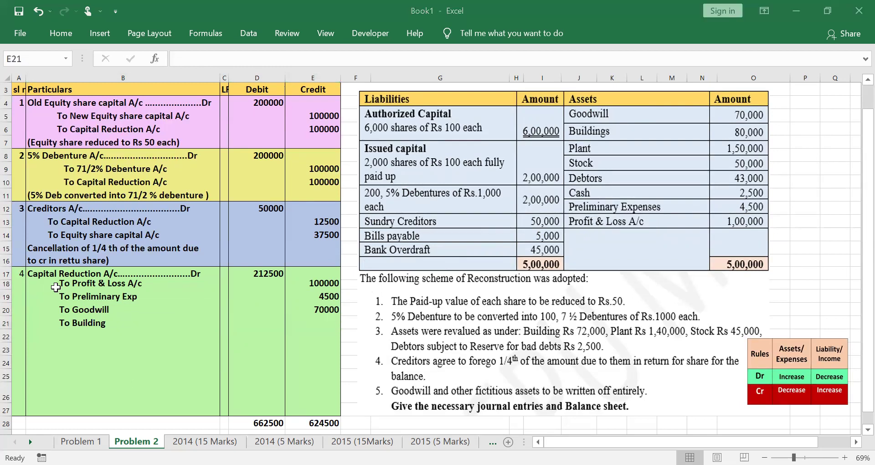
# Mark the Buildings amount and its revalued figure in point 3 with the pen, erase the marks, and select credit cell E21
pyautogui.moveTo(808, 101); pyautogui.dragTo(764, 133)
pyautogui.moveTo(568, 339); pyautogui.dragTo(621, 344)
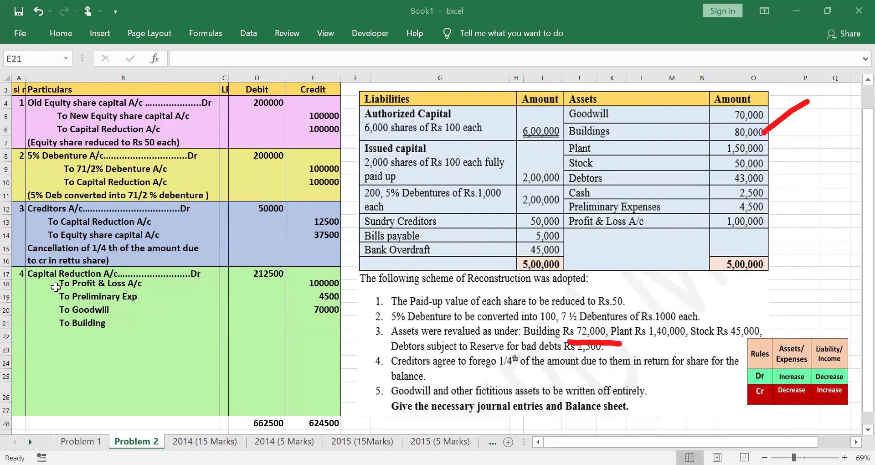
pyautogui.press('e')
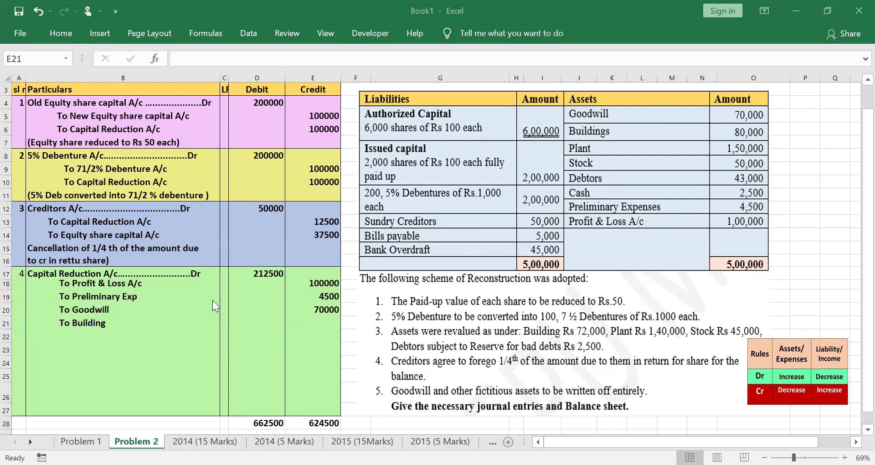
pyautogui.click(303, 324)
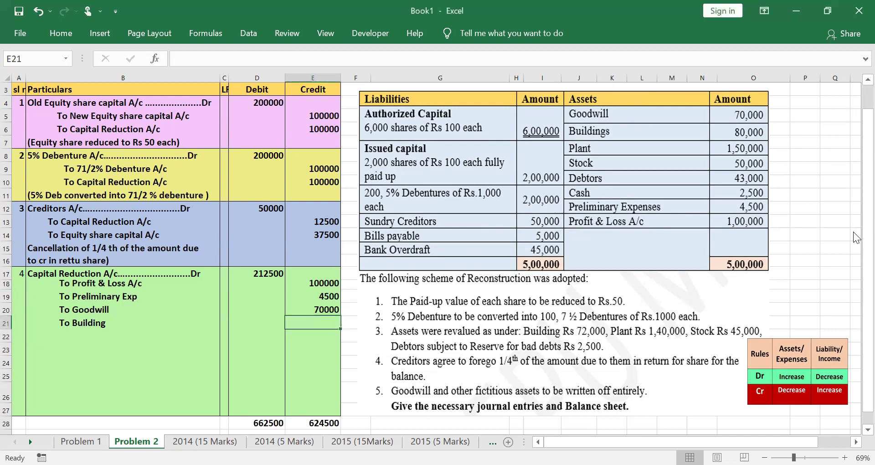
pyautogui.write('=80000')
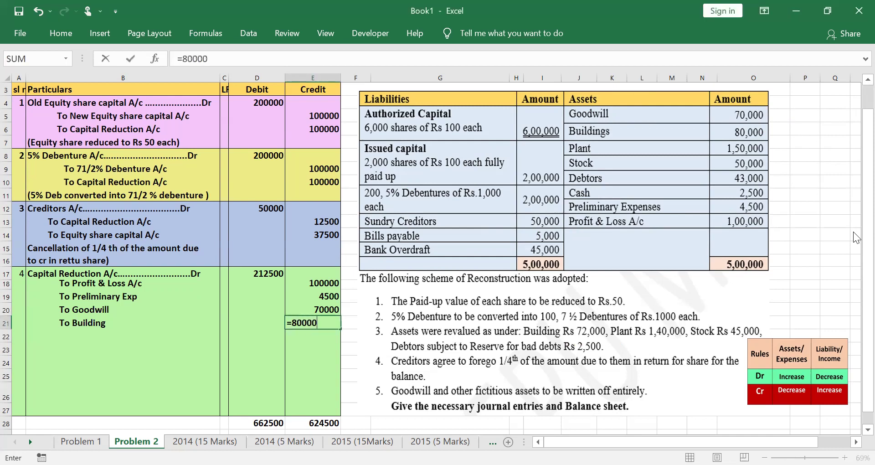
pyautogui.write('-72000')
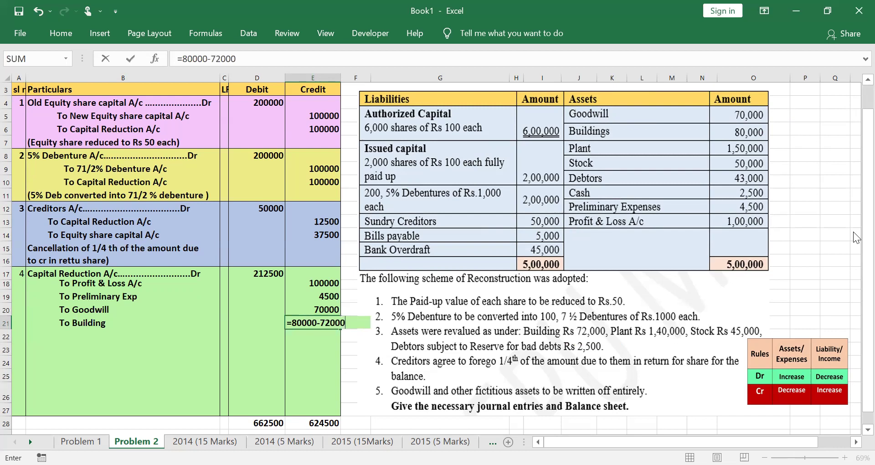
pyautogui.press('Return')
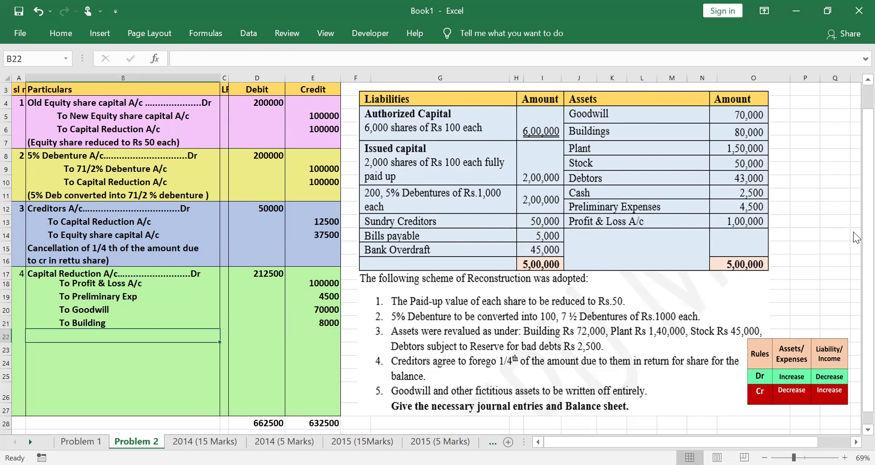
pyautogui.write('To Plant')
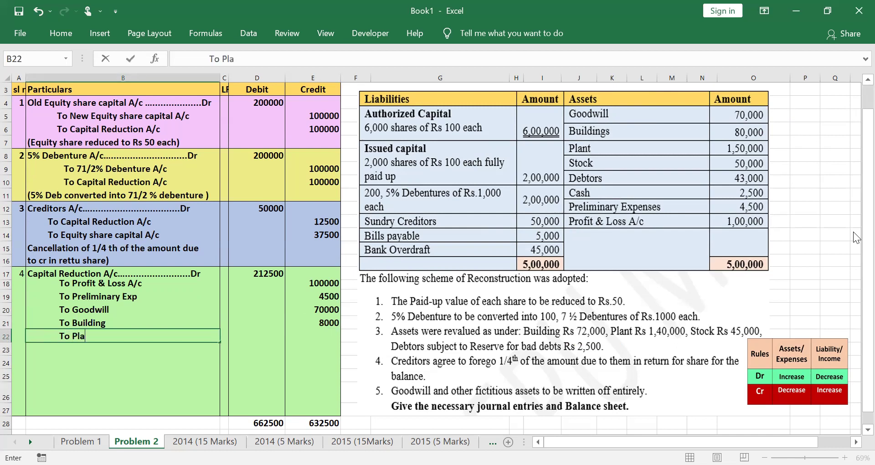
pyautogui.press('Tab')
pyautogui.press('Tab')
pyautogui.press('Tab')
pyautogui.write('=')
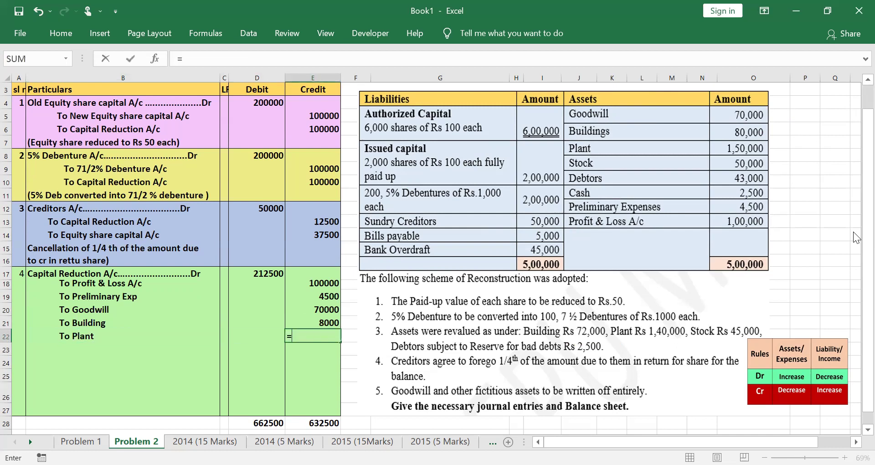
pyautogui.write('150000-140000')
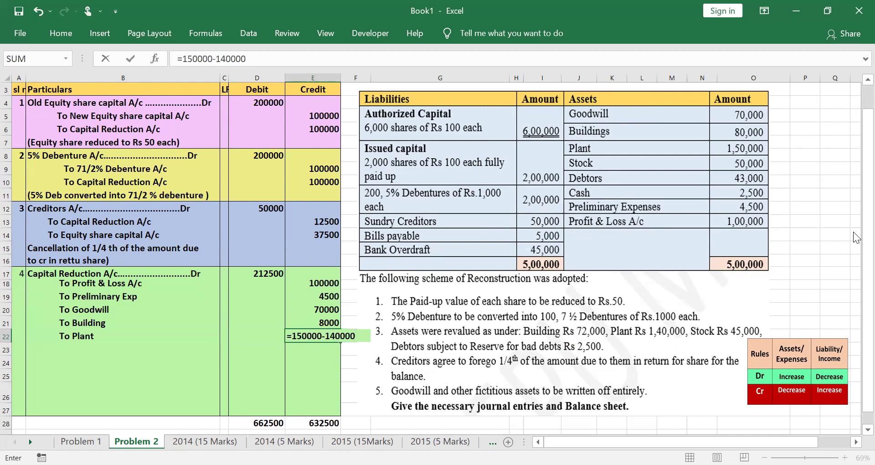
pyautogui.press('Return')
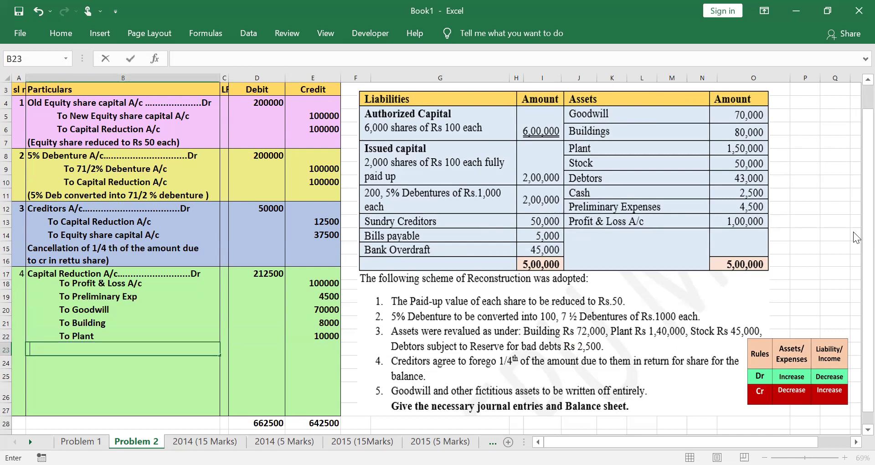
pyautogui.write('To Stock')
pyautogui.press('Tab')
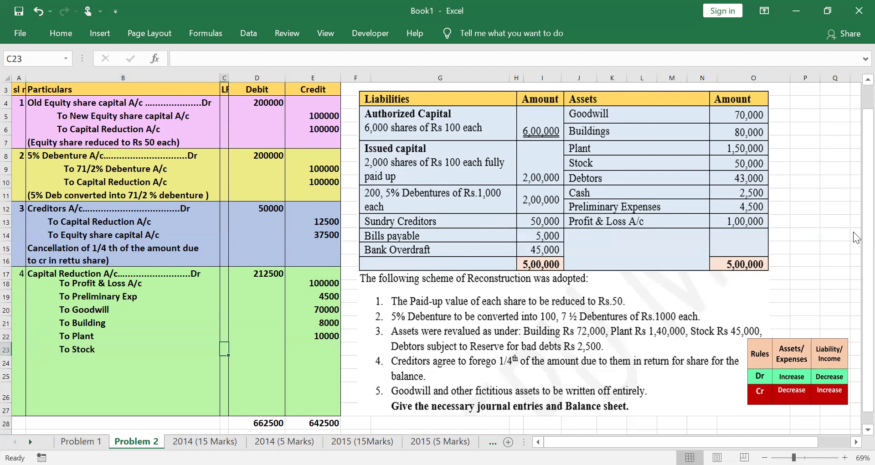
pyautogui.press('Tab')
pyautogui.press('Tab')
pyautogui.write('=50000')
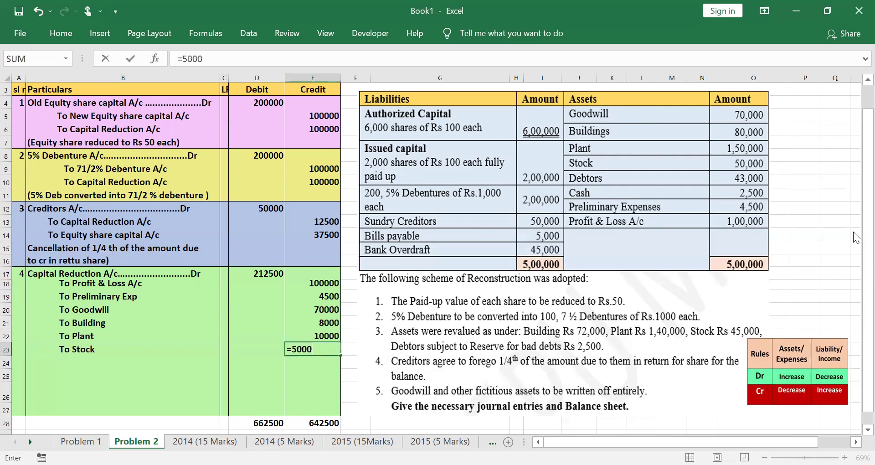
pyautogui.write('-45000')
pyautogui.press('Return')
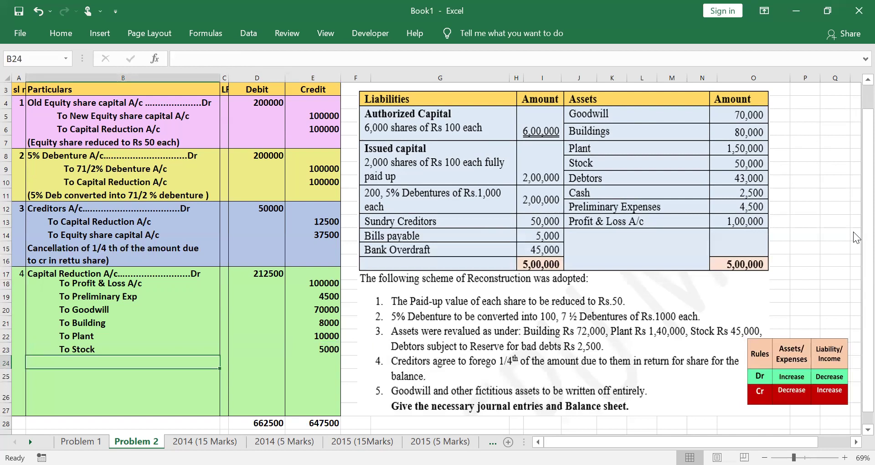
# Enter the credit line "To Reserve for bad debts" in row 24 with a credit amount of 2500
pyautogui.click(732, 6)
pyautogui.moveTo(499, 353); pyautogui.dragTo(594, 360)
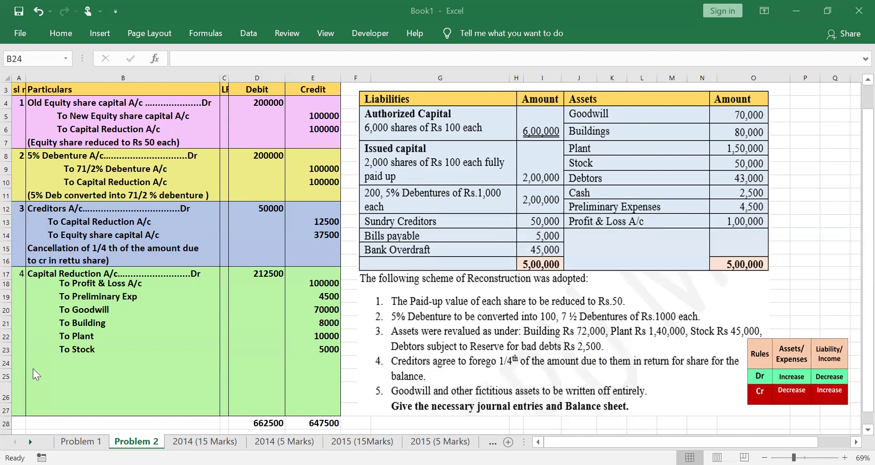
pyautogui.click(73, 365)
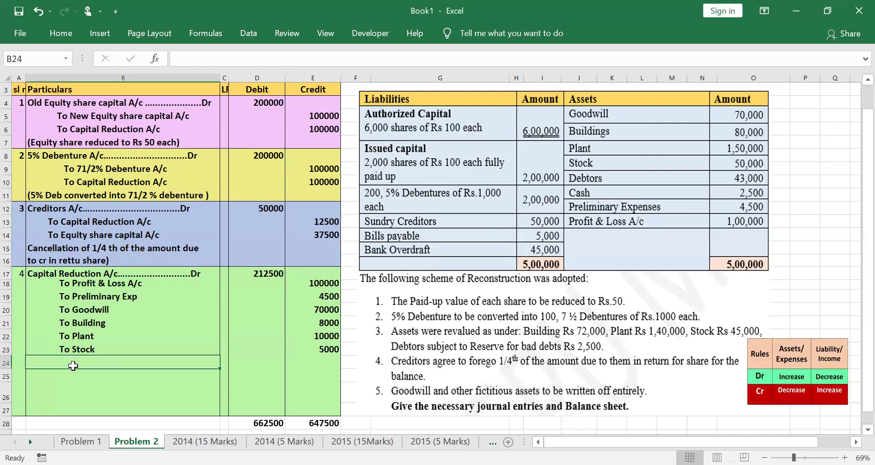
pyautogui.write('To Rese')
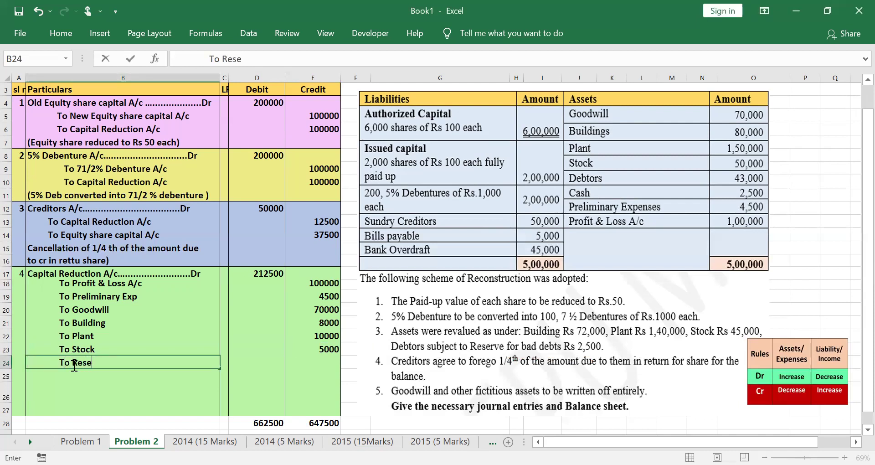
pyautogui.write('rve for ba')
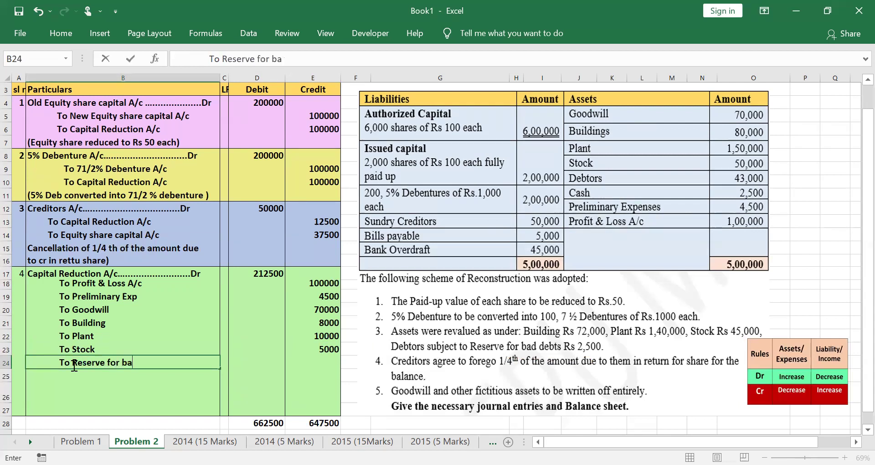
pyautogui.write('d debts')
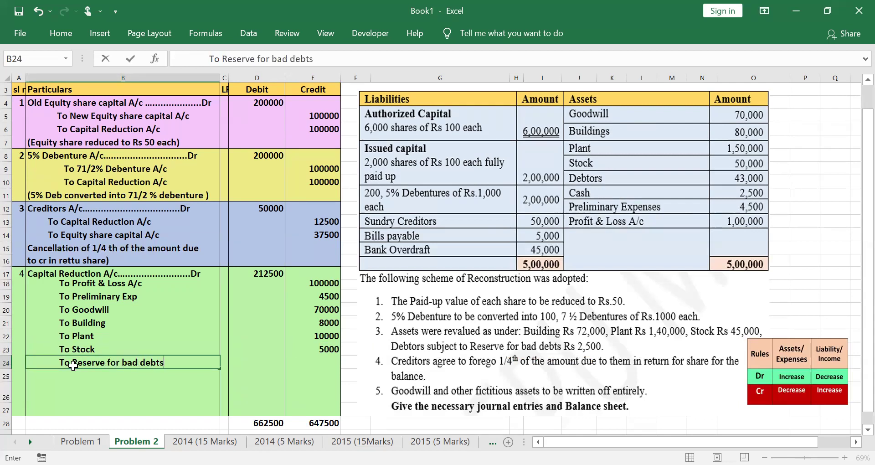
pyautogui.press('Tab')
pyautogui.press('Tab')
pyautogui.press('Tab')
pyautogui.write('2500')
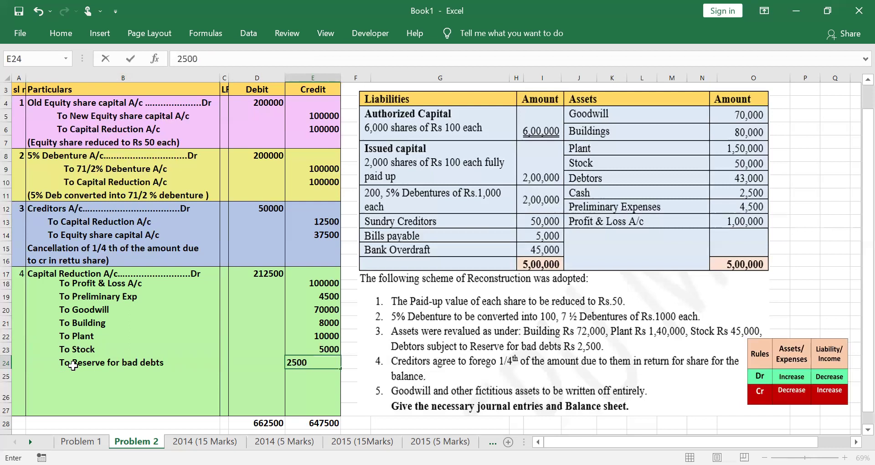
pyautogui.press('Return')
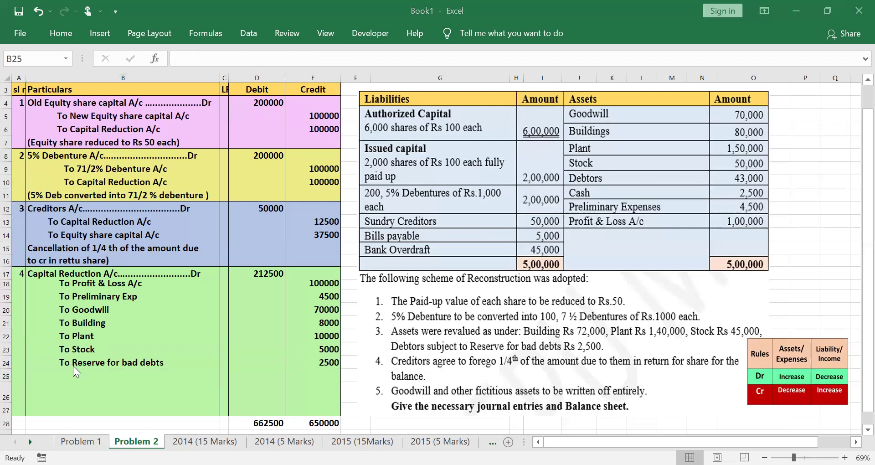
# Circle the Capital Reduction debit with the pen, add ticks and handwritten letters over the sheet, and erase all the marks
pyautogui.moveTo(238, 265)
pyautogui.mouseDown()
pyautogui.moveTo(242, 287)
pyautogui.moveTo(304, 268)
pyautogui.moveTo(255, 244)
pyautogui.mouseUp()
pyautogui.moveTo(354, 285); pyautogui.dragTo(378, 277)
pyautogui.moveTo(354, 338); pyautogui.dragTo(378, 327)
pyautogui.moveTo(343, 379); pyautogui.dragTo(373, 365)
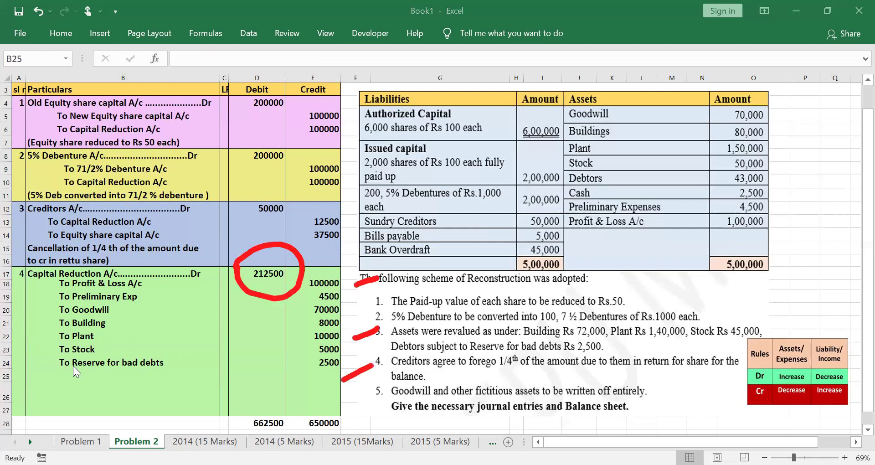
pyautogui.moveTo(131, 383)
pyautogui.mouseDown()
pyautogui.moveTo(162, 341)
pyautogui.moveTo(175, 362)
pyautogui.mouseUp()
pyautogui.moveTo(189, 306)
pyautogui.mouseDown()
pyautogui.moveTo(195, 353)
pyautogui.moveTo(225, 377)
pyautogui.mouseUp()
pyautogui.moveTo(219, 349); pyautogui.dragTo(221, 390)
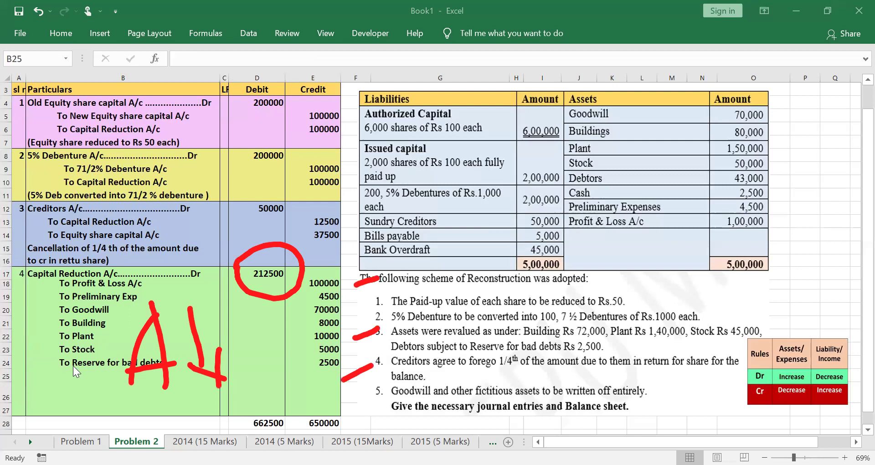
pyautogui.moveTo(250, 309); pyautogui.dragTo(300, 360)
pyautogui.click(291, 315)
pyautogui.moveTo(306, 306)
pyautogui.mouseDown()
pyautogui.moveTo(321, 369)
pyautogui.moveTo(318, 339)
pyautogui.mouseUp()
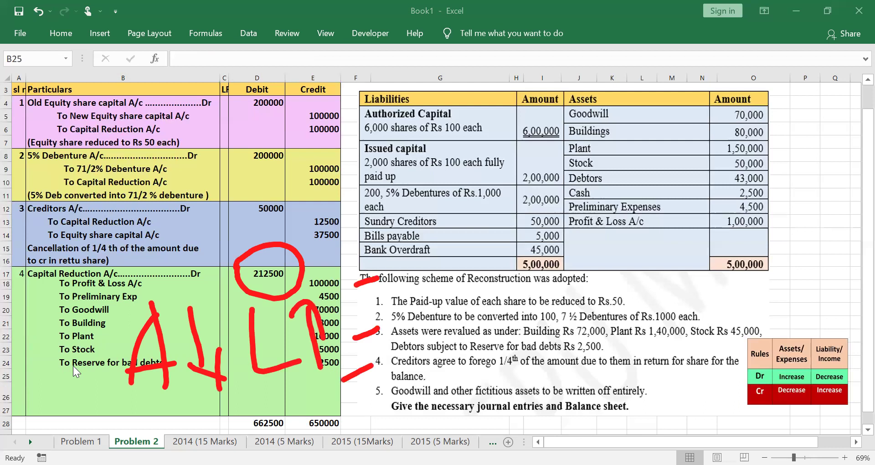
pyautogui.press('Escape')
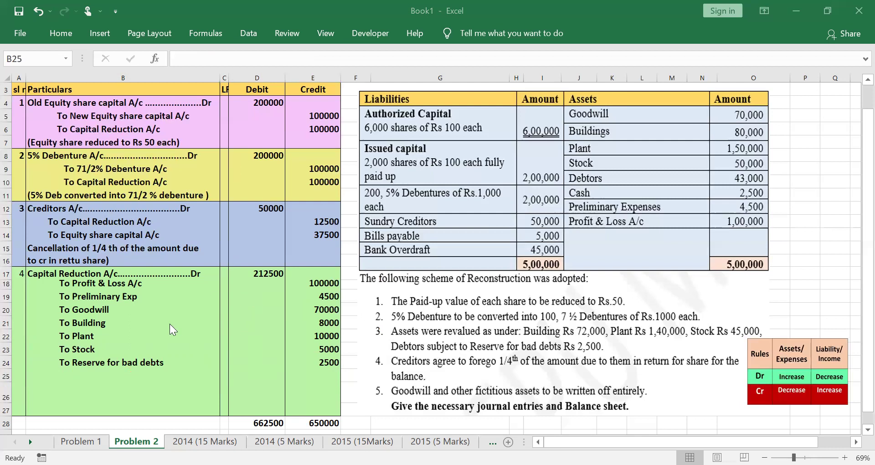
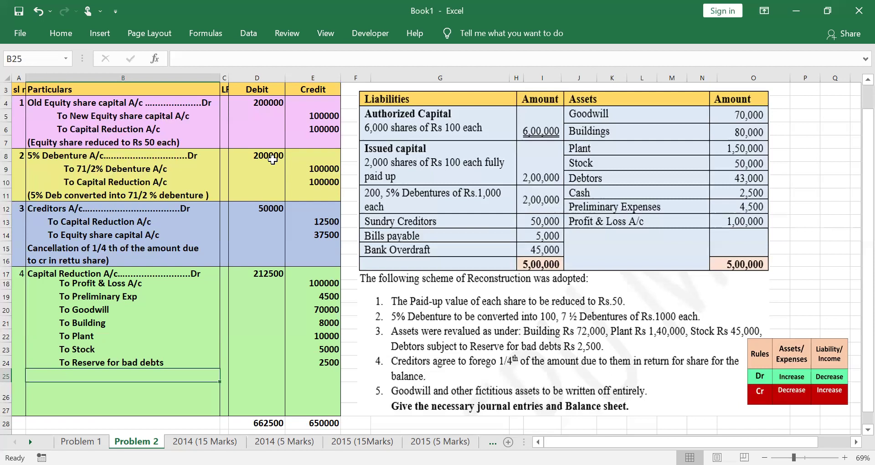
pyautogui.press('Right')
pyautogui.press('Right')
pyautogui.press('Right')
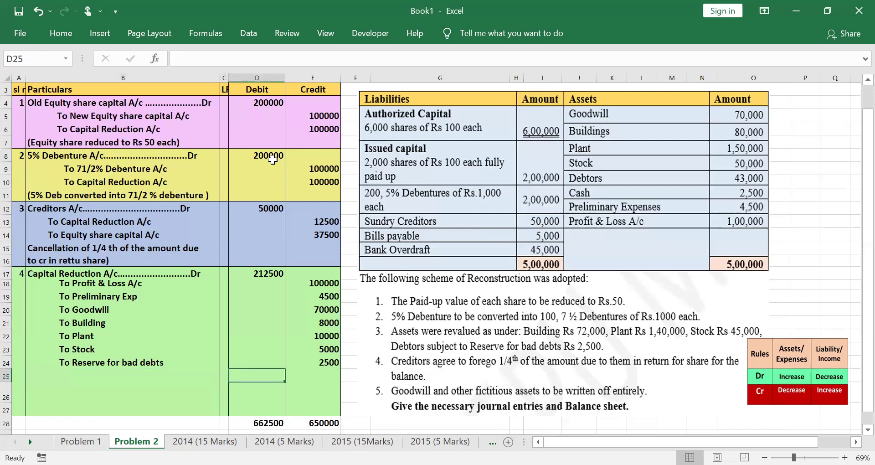
pyautogui.write('=212500')
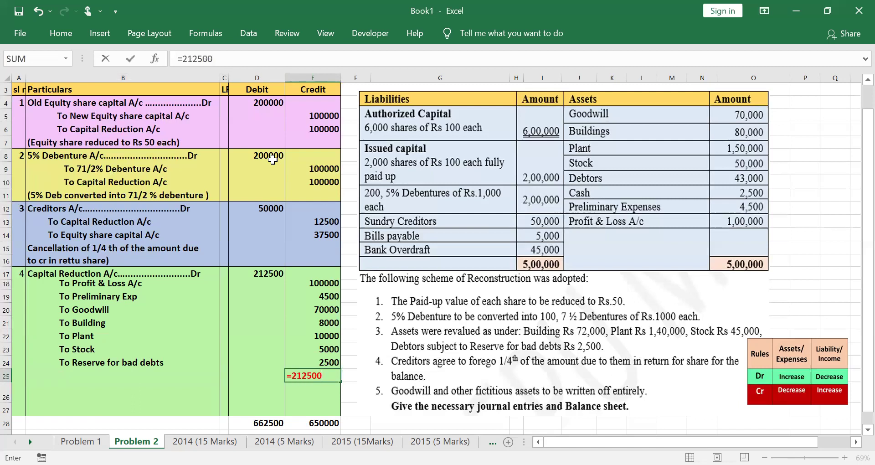
pyautogui.write('-100000-4500-70000-8000')
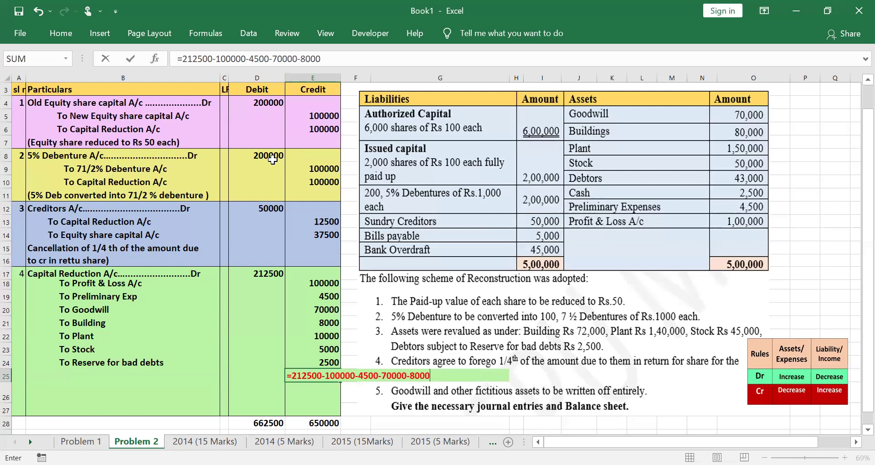
pyautogui.write('-10000')
pyautogui.write('-5')
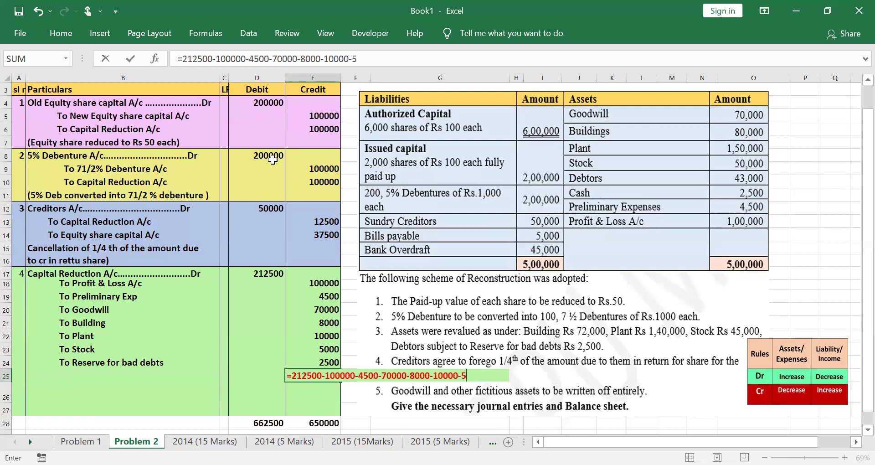
pyautogui.write('000-2500')
pyautogui.press('Return')
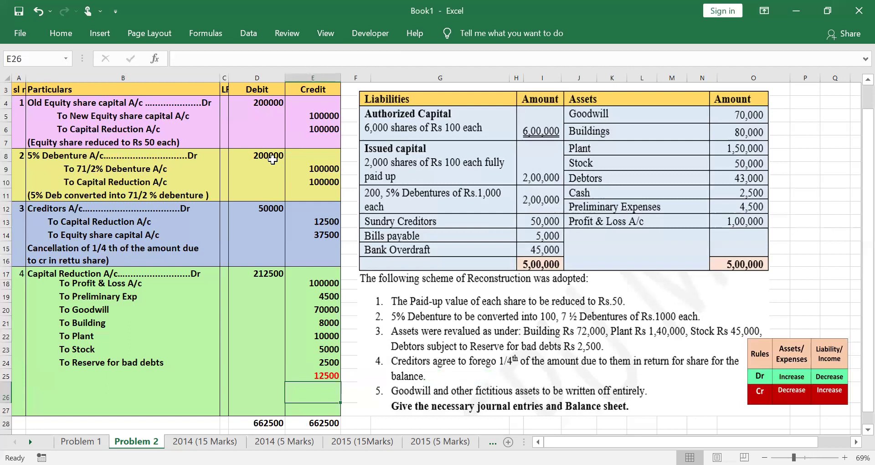
# Label the balancing credit in row 25 "To capital reserve (b/f)" in the Particulars column
pyautogui.press('Up')
pyautogui.press('Left')
pyautogui.press('Left')
pyautogui.press('Left')
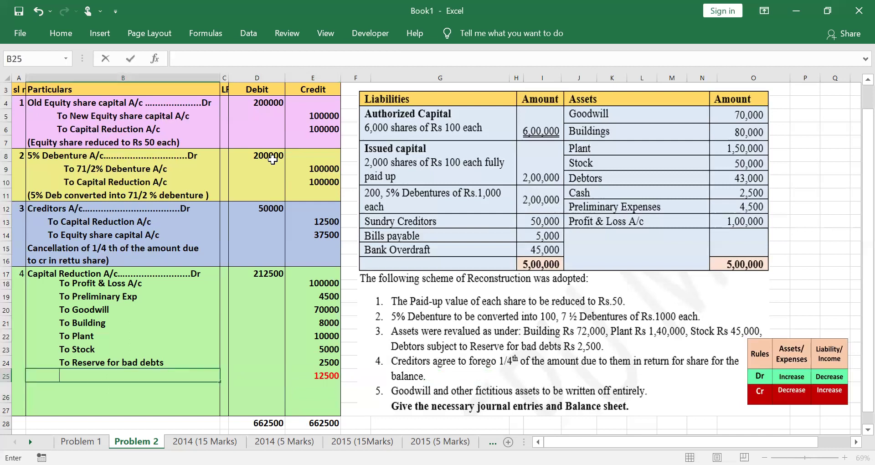
pyautogui.write('To capital reserve')
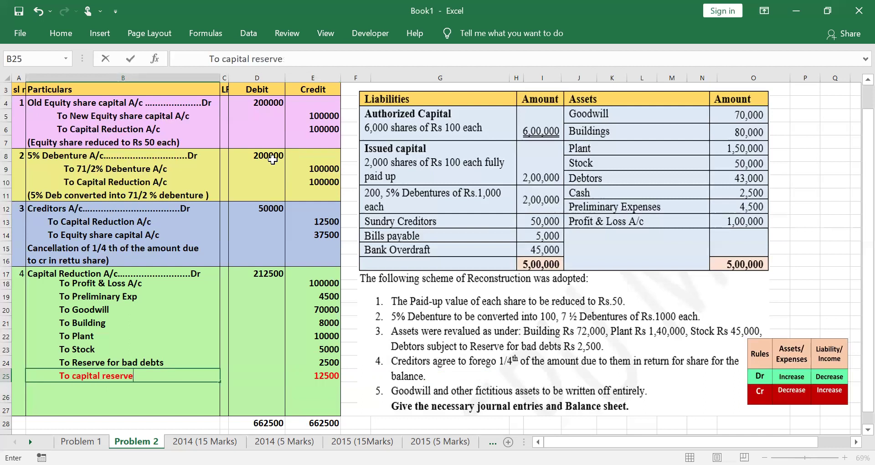
pyautogui.write(' (b/f)')
pyautogui.press('Return')
# Enter the first narration line of the fourth entry, "(capital reduction used to write off acu loss", in B26
pyautogui.write('(')
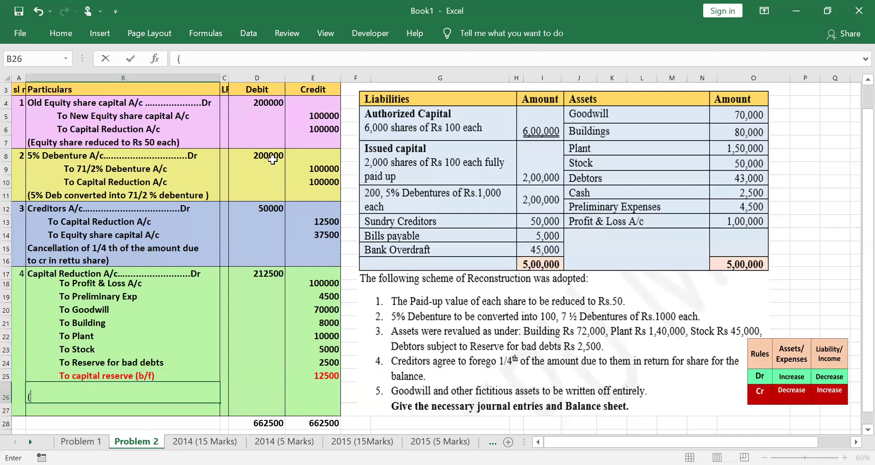
pyautogui.write('capital reduction us')
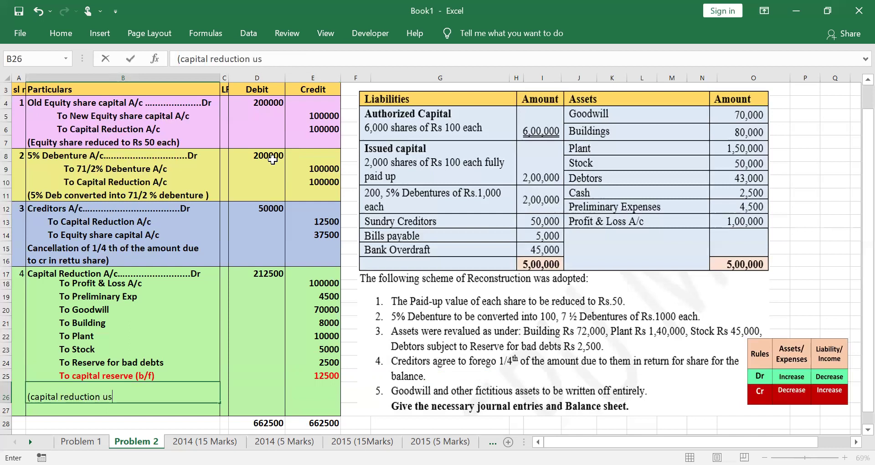
pyautogui.write('ed to write off')
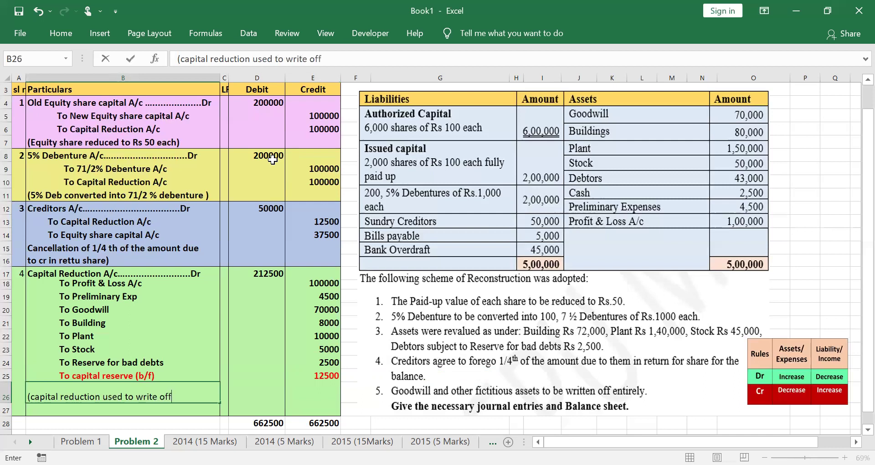
pyautogui.write(' acu loss')
pyautogui.press('Return')
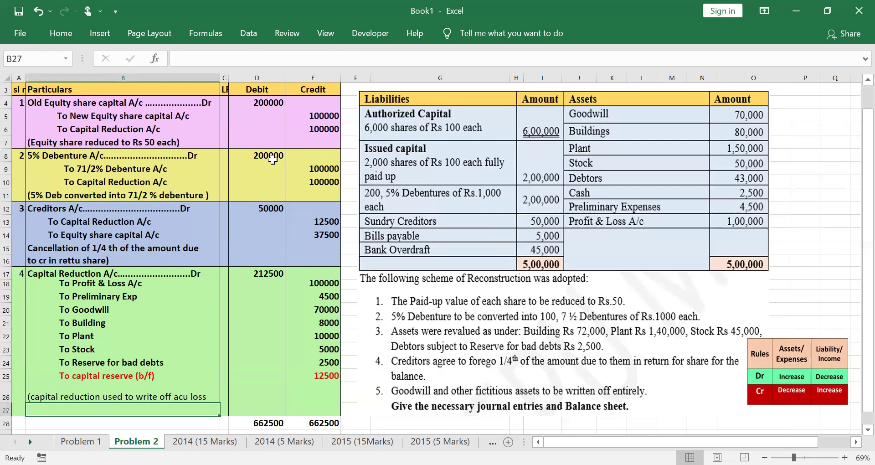
# Continue the narration in B27 with "ficti assets, intangibel and assets dep)"
pyautogui.scroll(-1, 273, 159)
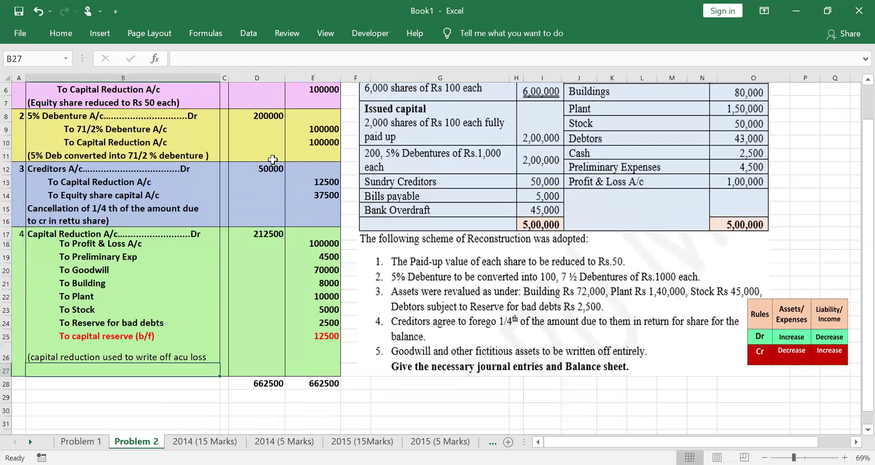
pyautogui.write('ficti a')
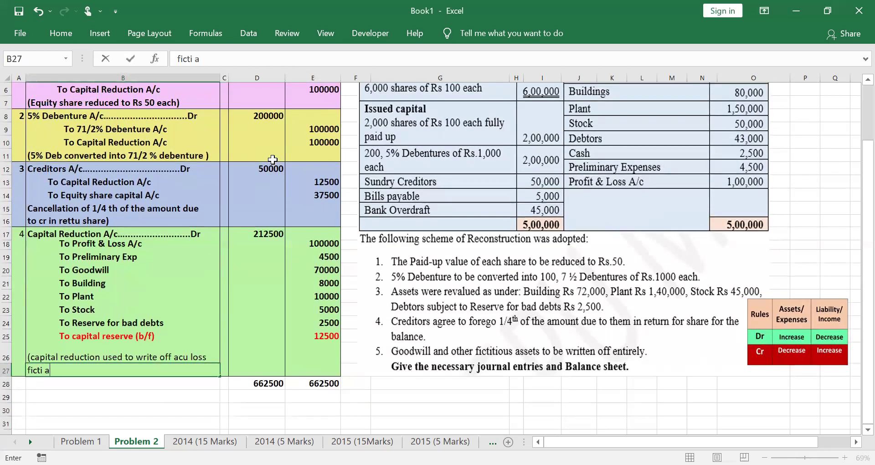
pyautogui.write('ssets, intangibel')
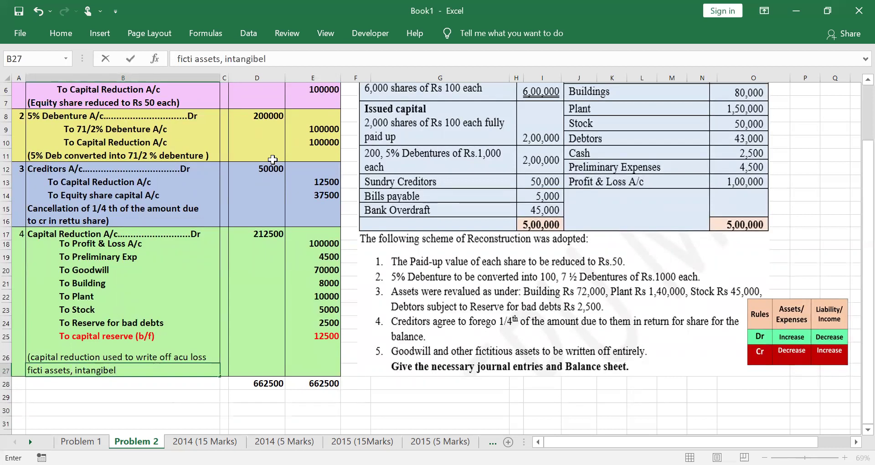
pyautogui.write(' and assets dep)')
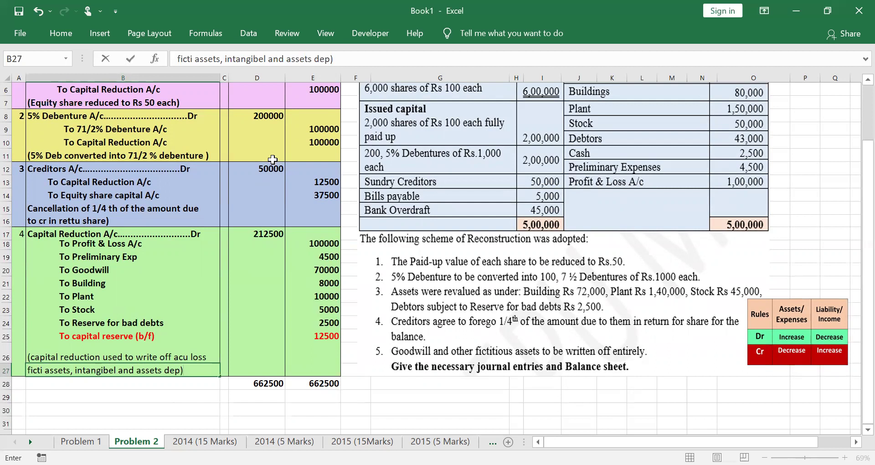
pyautogui.press('Return')
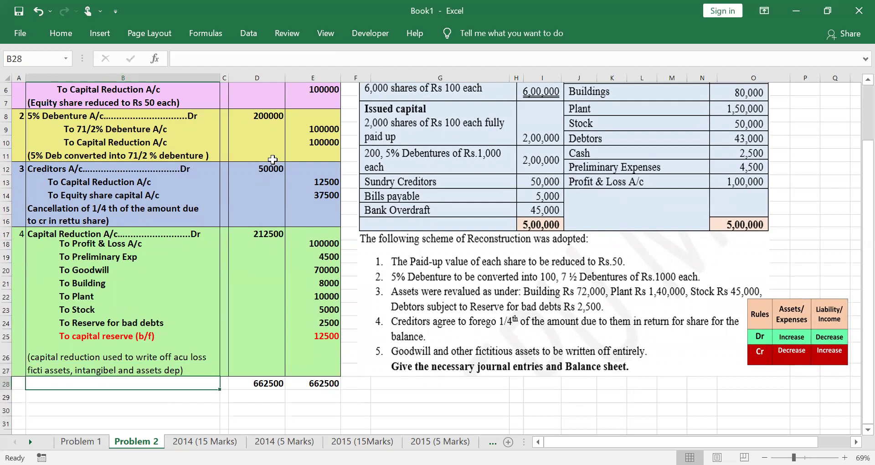
# Mark the journal amounts with pen ticks and circle the Capital Reduction debit of the fourth entry
pyautogui.scroll(2, 272, 159)
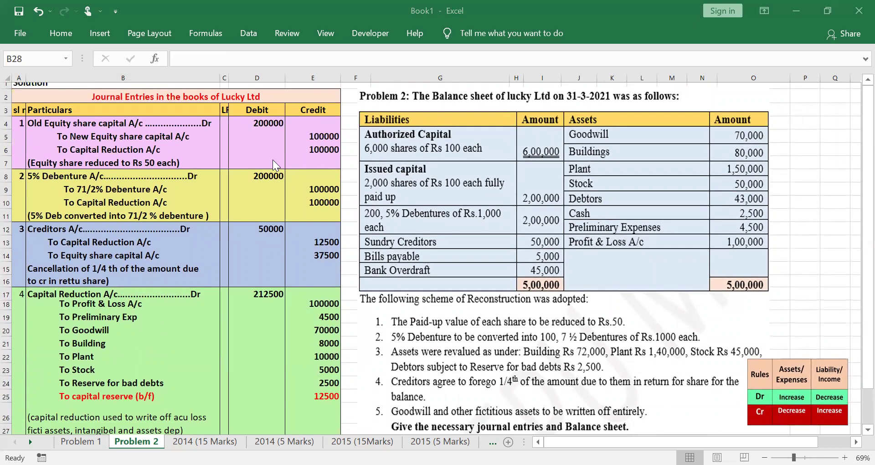
pyautogui.moveTo(233, 123); pyautogui.dragTo(271, 106)
pyautogui.moveTo(288, 142); pyautogui.dragTo(354, 105)
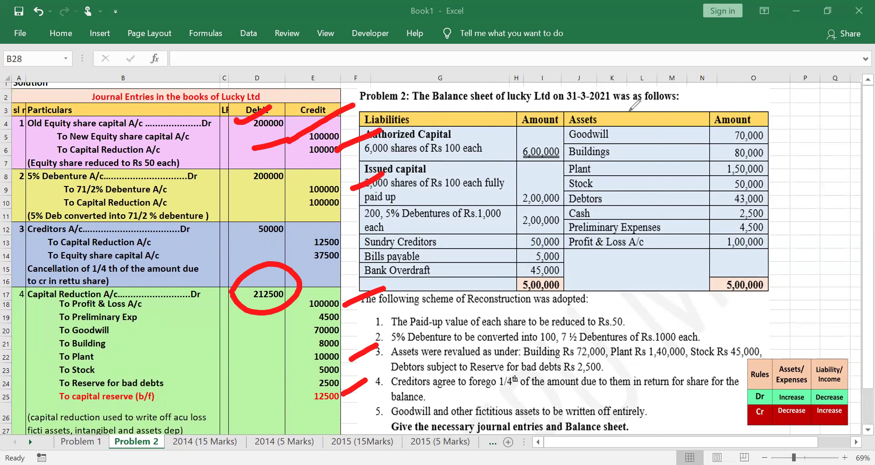
# Color the five section headings of the reconstructed balance sheet red: Shareholders Fund, Non-current Liabilities, Current Liabilities, Non-current Assets and Current Assets
pyautogui.scroll(-2, 677, 76)
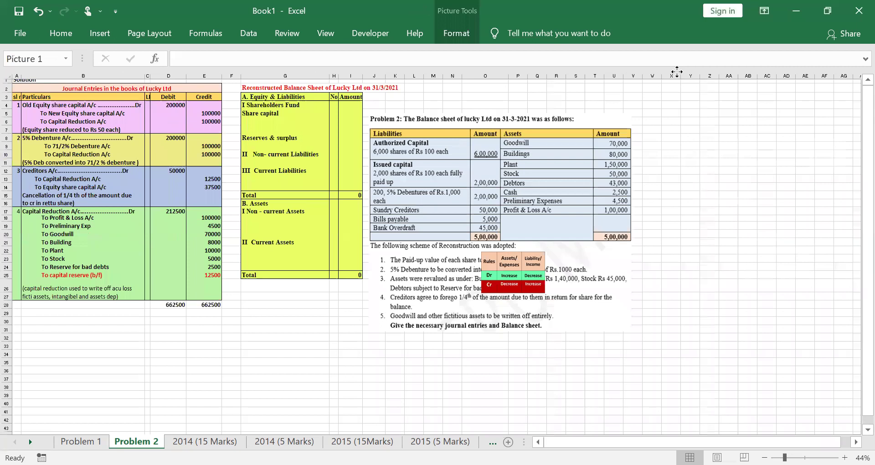
pyautogui.scroll(2, 677, 71)
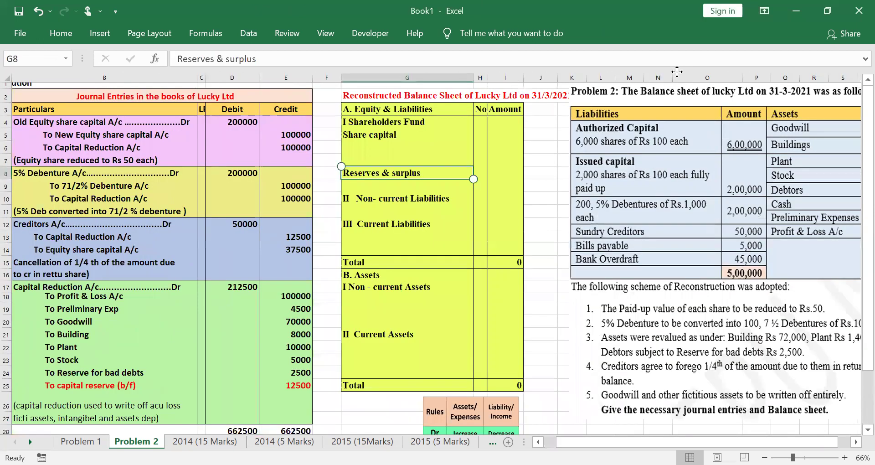
pyautogui.press('Up')
pyautogui.press('Up')
pyautogui.press('Up')
pyautogui.press('Up')
pyautogui.press('Up')
pyautogui.press('Down')
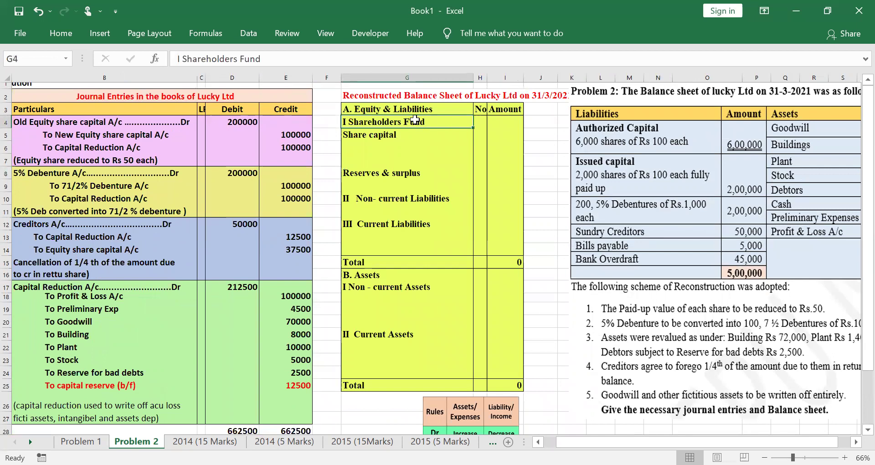
pyautogui.keyDown('ctrl'); pyautogui.click(391, 201); pyautogui.keyUp('ctrl')
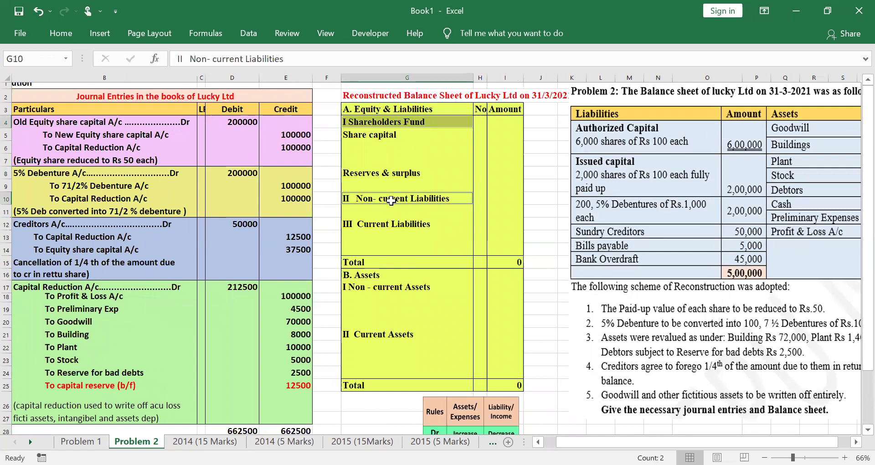
pyautogui.keyDown('ctrl'); pyautogui.click(390, 223); pyautogui.keyUp('ctrl')
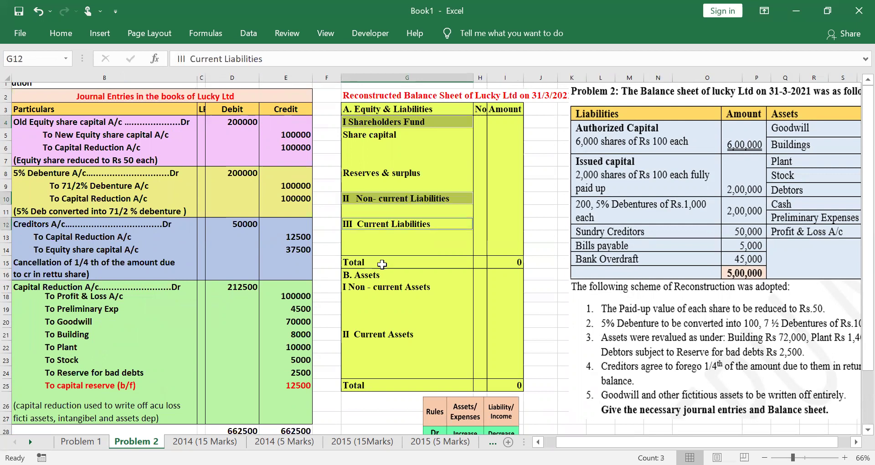
pyautogui.keyDown('ctrl'); pyautogui.click(382, 291); pyautogui.keyUp('ctrl')
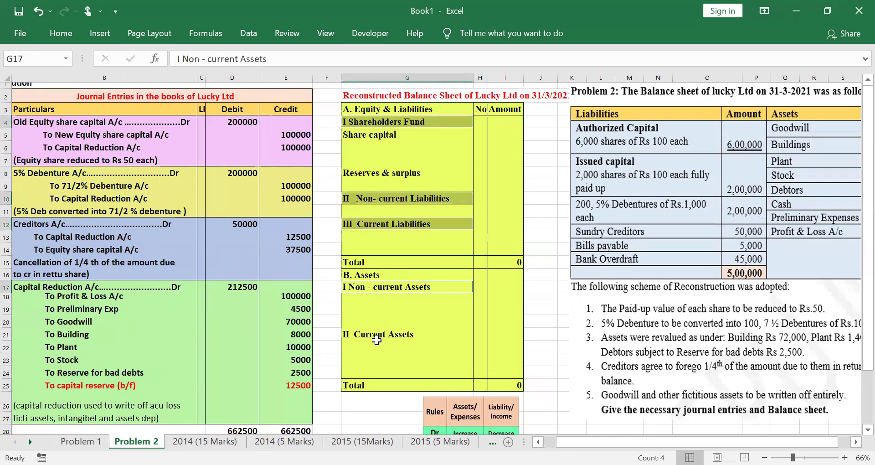
pyautogui.keyDown('ctrl'); pyautogui.click(375, 337); pyautogui.keyUp('ctrl')
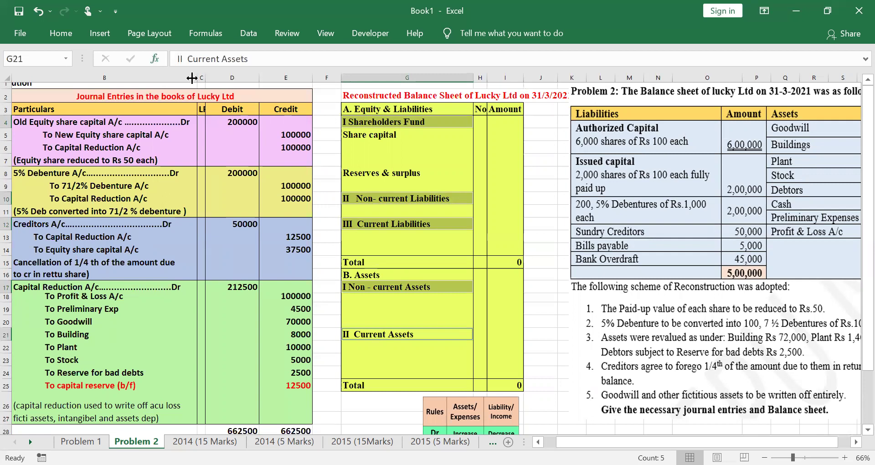
pyautogui.hotkey('ctrl', 'F1')
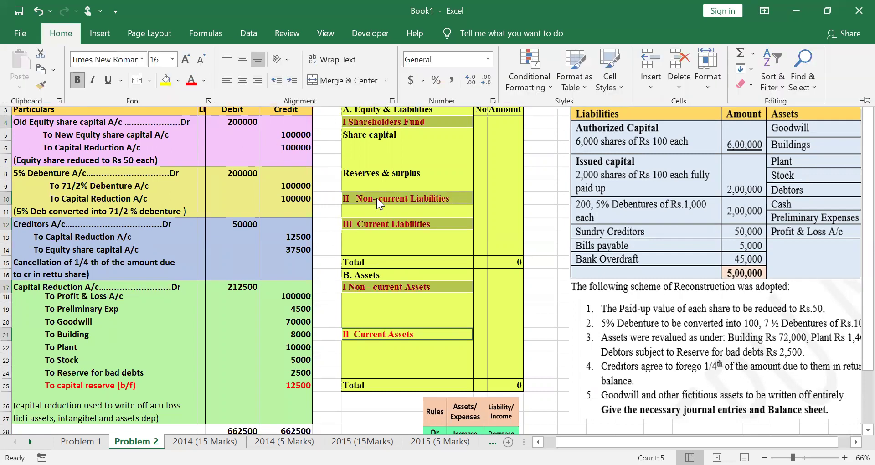
pyautogui.click(375, 157)
pyautogui.click(375, 157)
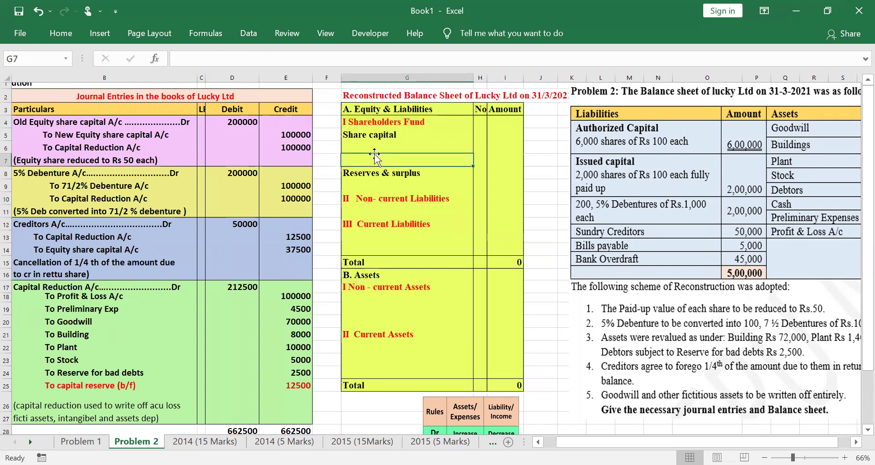
pyautogui.click(378, 121)
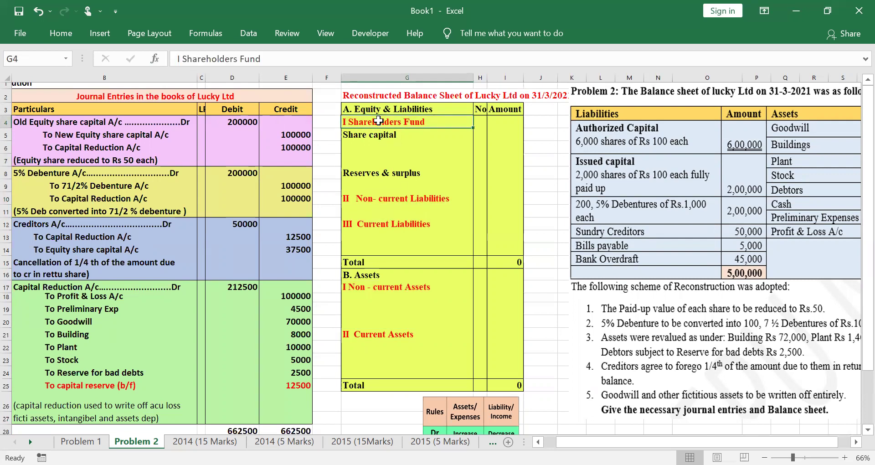
pyautogui.click(410, 209)
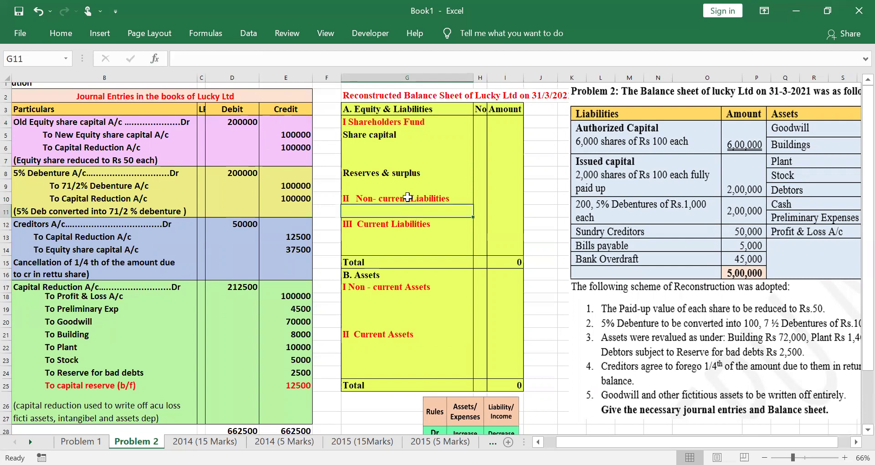
pyautogui.click(391, 225)
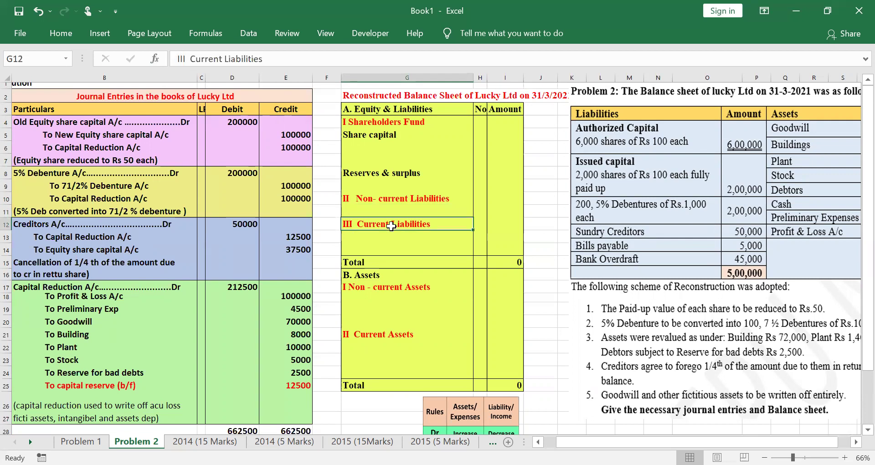
pyautogui.click(378, 290)
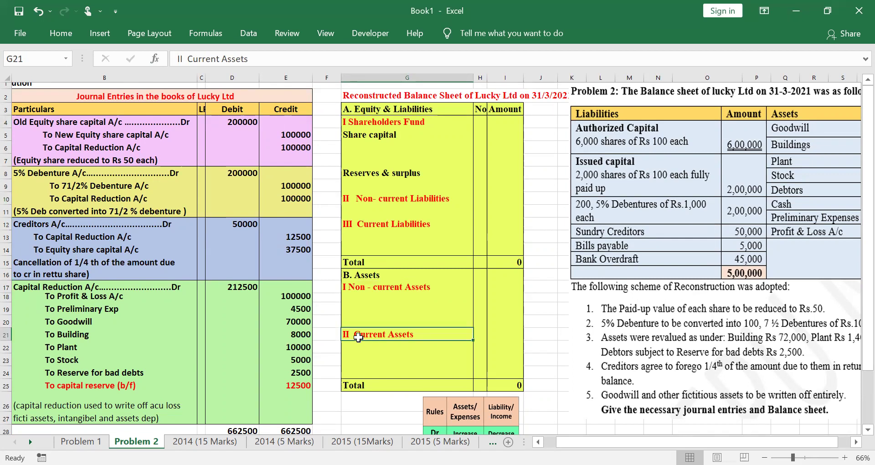
# Enter "Authorized capital" in G6 under Share capital, with an amount of 6,00,000 in I6
pyautogui.click(375, 145)
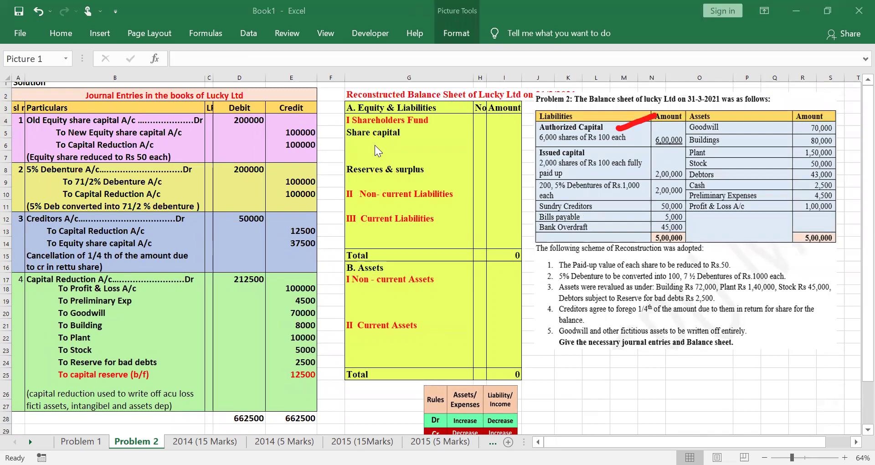
pyautogui.press('Escape')
pyautogui.click(377, 144)
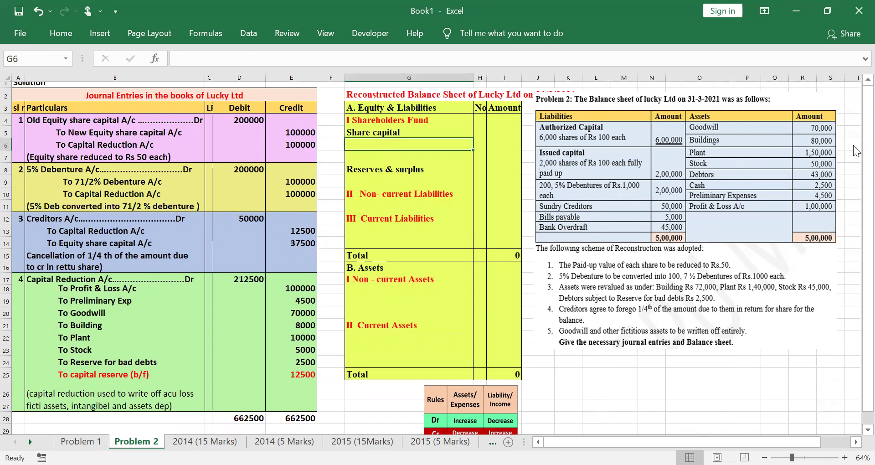
pyautogui.write('Au')
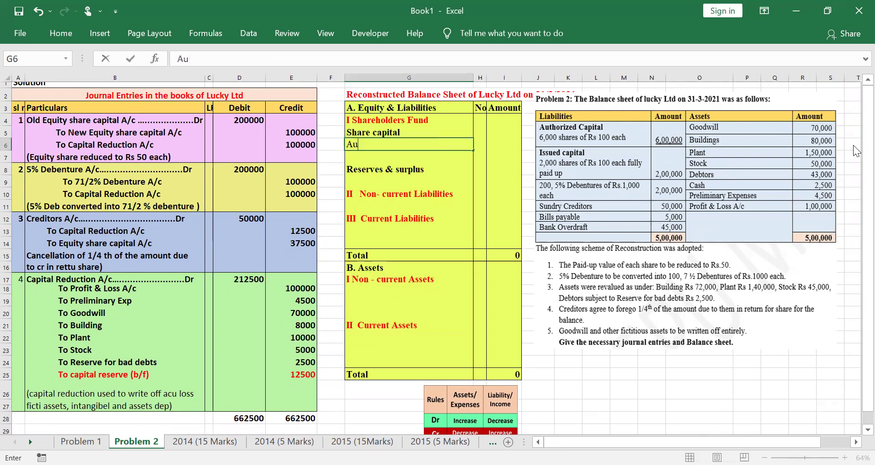
pyautogui.write('thorized capital')
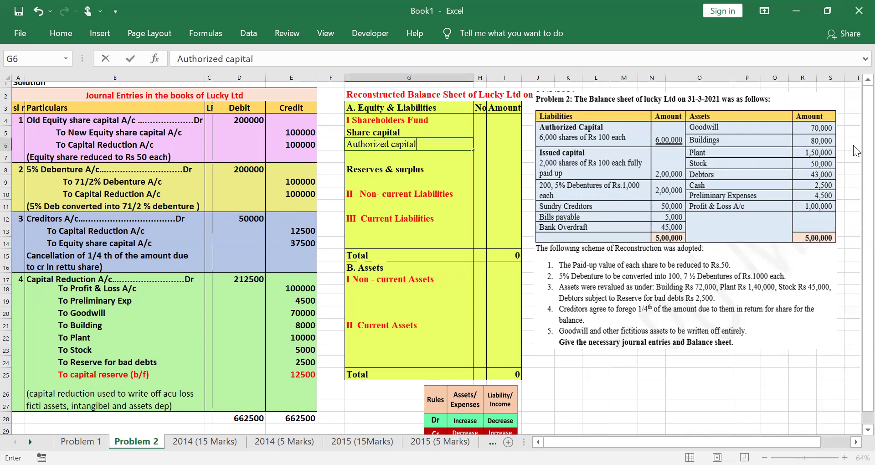
pyautogui.press('Tab')
pyautogui.press('Tab')
pyautogui.write('6,00,000')
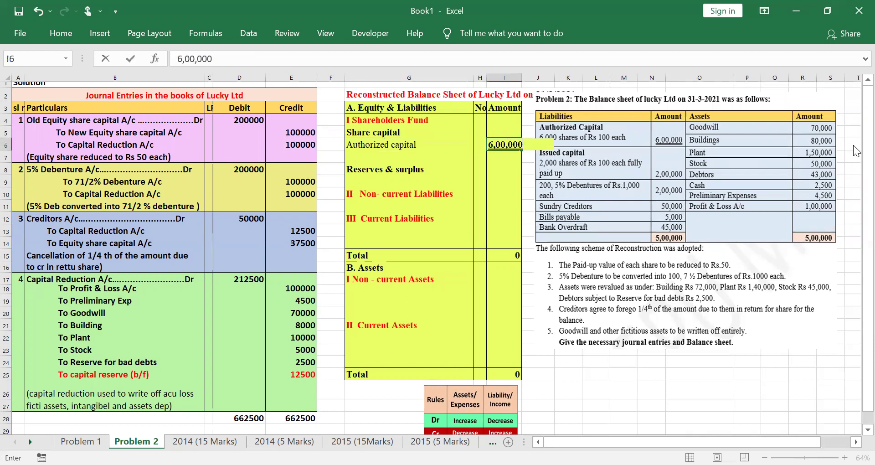
pyautogui.press('Return')
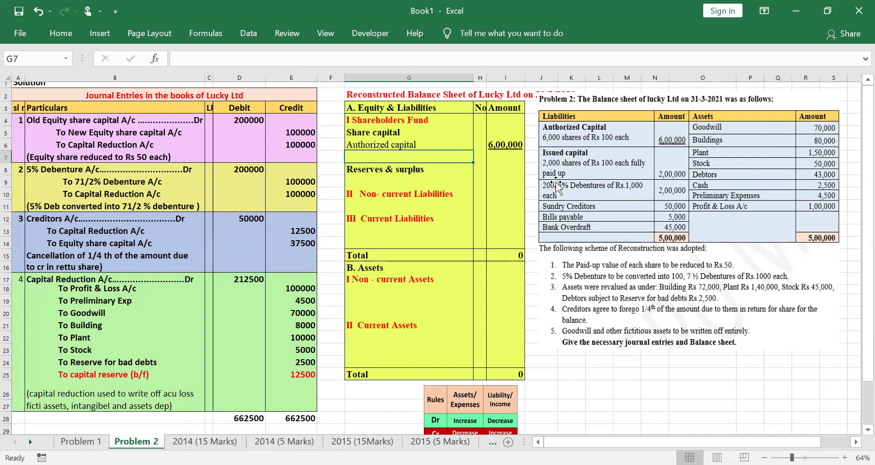
# Tick and cross the authorized and issued capital in the problem with the pen, underline the equity share capital credits, and erase all marks
pyautogui.moveTo(650, 130); pyautogui.dragTo(672, 117)
pyautogui.moveTo(609, 161); pyautogui.dragTo(628, 149)
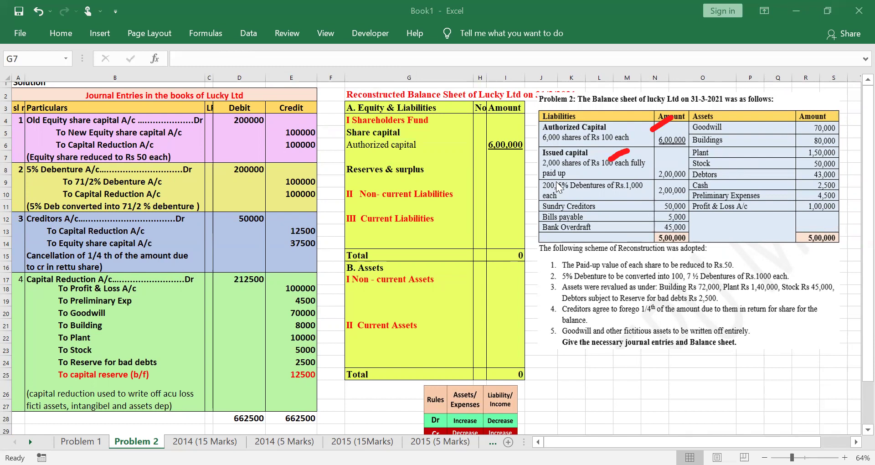
pyautogui.moveTo(677, 170); pyautogui.dragTo(721, 153)
pyautogui.moveTo(649, 154)
pyautogui.mouseDown()
pyautogui.moveTo(670, 173)
pyautogui.moveTo(650, 174)
pyautogui.mouseUp()
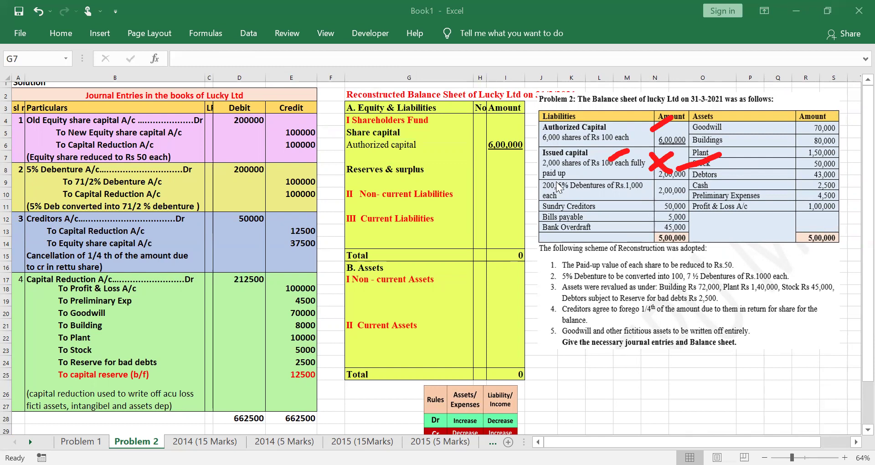
pyautogui.moveTo(577, 169)
pyautogui.mouseDown()
pyautogui.moveTo(424, 132)
pyautogui.moveTo(318, 126)
pyautogui.mouseUp()
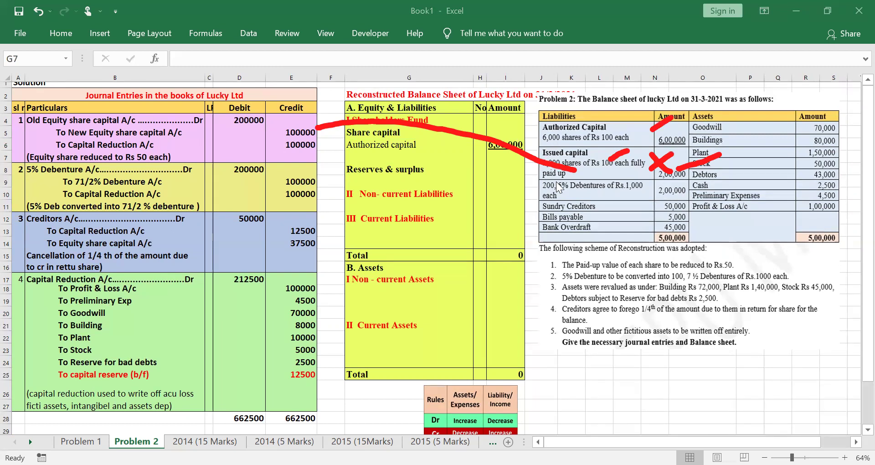
pyautogui.moveTo(188, 134); pyautogui.dragTo(260, 139)
pyautogui.moveTo(159, 238); pyautogui.dragTo(272, 242)
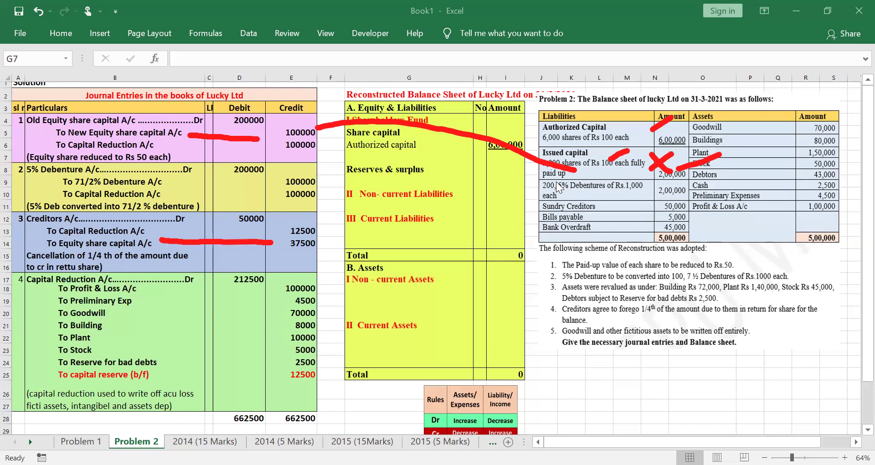
pyautogui.press('Escape')
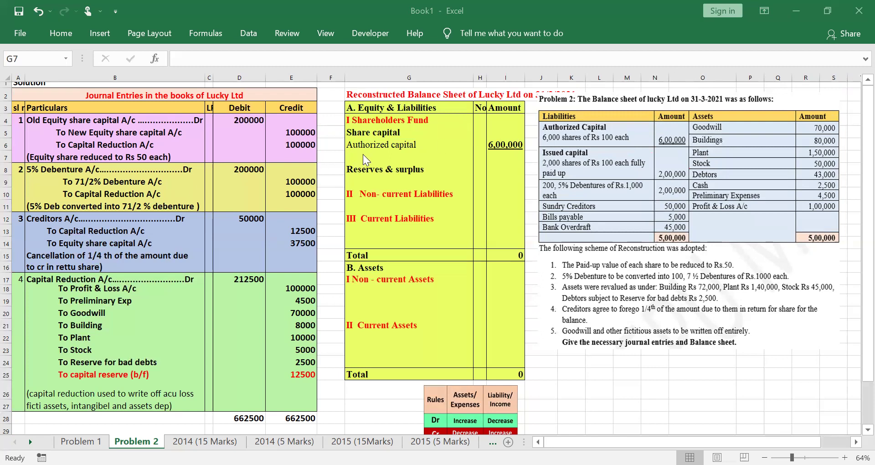
# Check the formulas behind the new equity share capital credit in E5 and the creditors' equity share capital credit in E14
pyautogui.click(285, 131)
pyautogui.write('=2000*50')
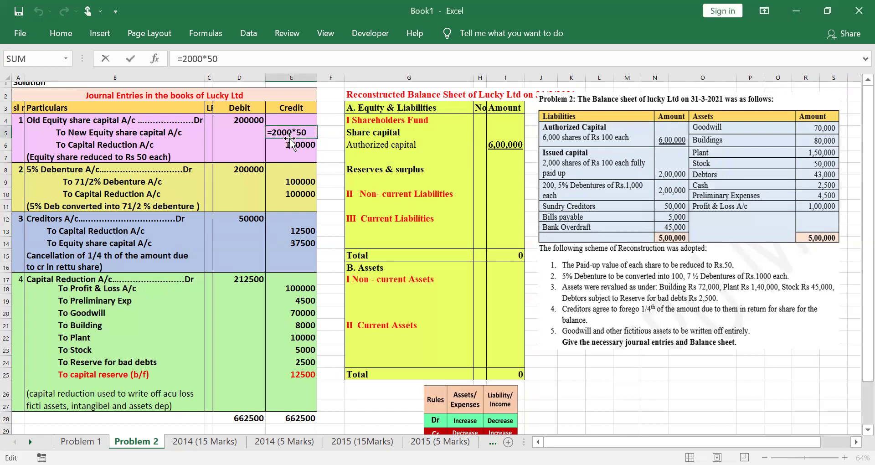
pyautogui.doubleClick(310, 242)
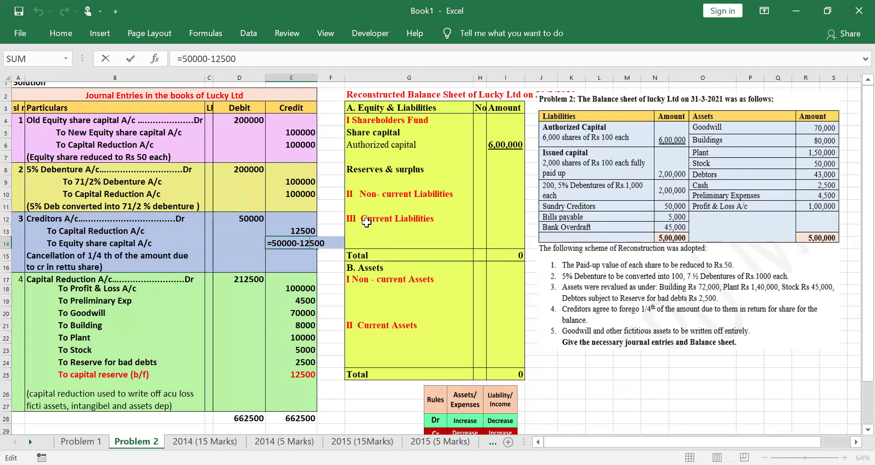
pyautogui.hotkey('ctrl', 'Return')
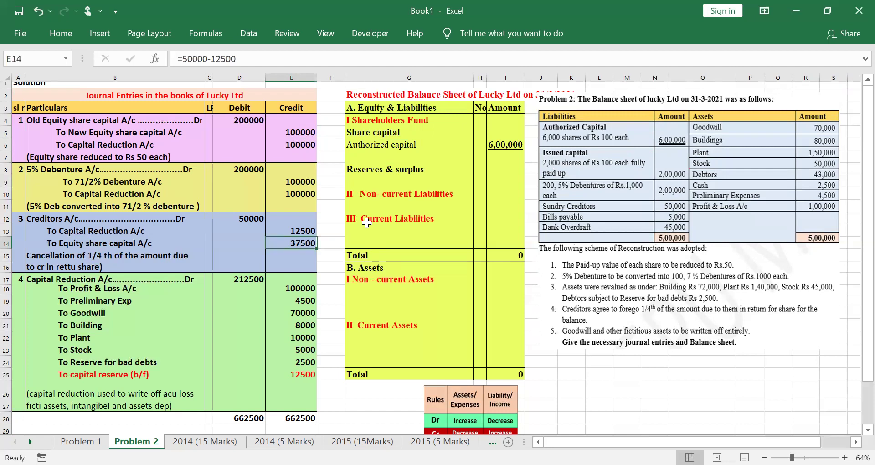
# Enter "Equity share capital" in G7, below Authorized capital in the reconstructed balance sheet
pyautogui.click(365, 158)
pyautogui.write('Eq')
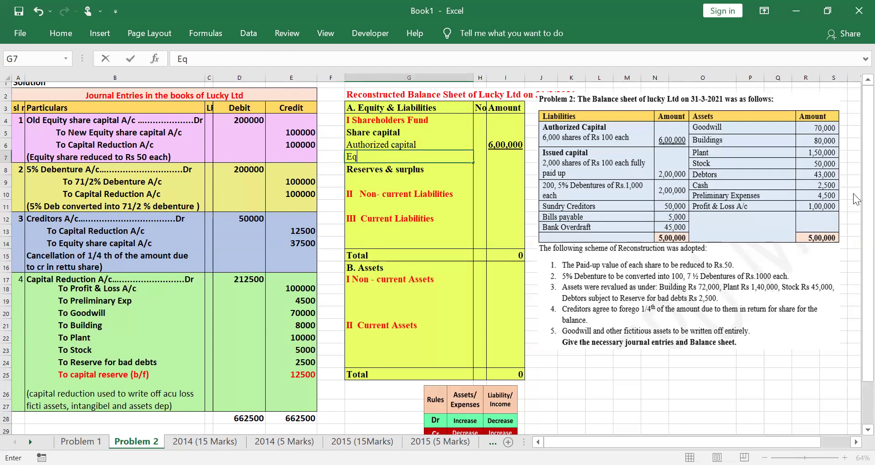
pyautogui.write('uity share ')
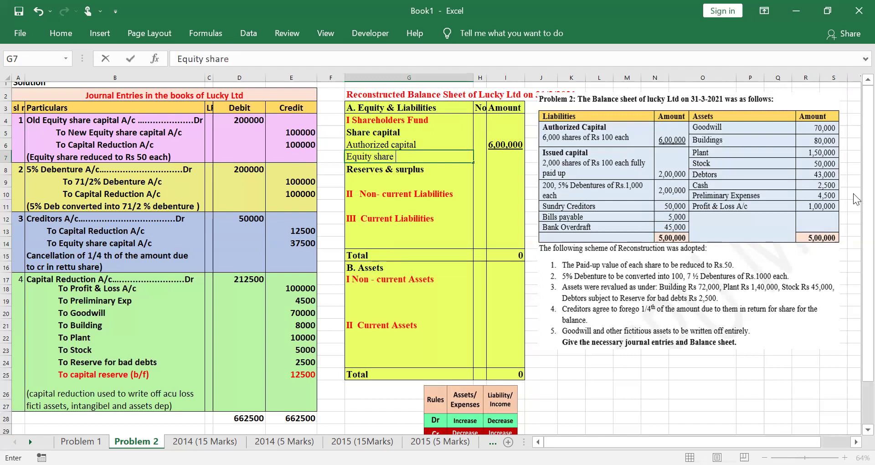
pyautogui.write('capital')
pyautogui.press('Tab')
pyautogui.press('Tab')
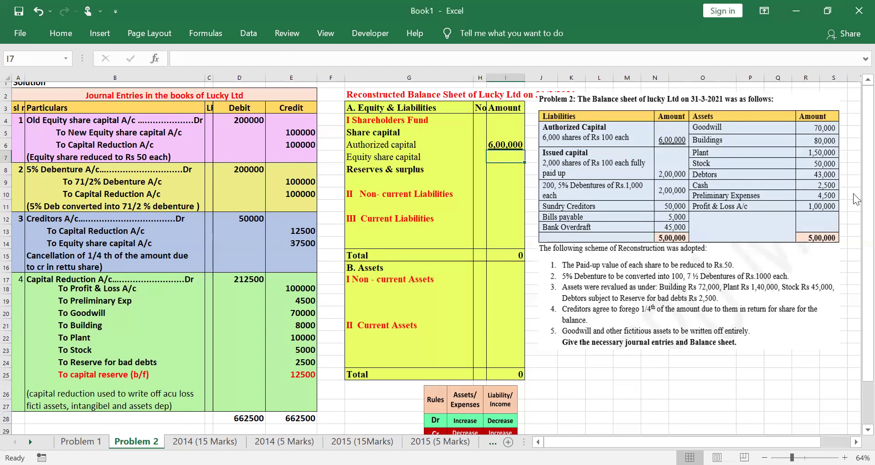
# Enter =100000+37500 as the equity share capital amount in I7, temporarily marking both source credits in the journal with the pen
pyautogui.write('=')
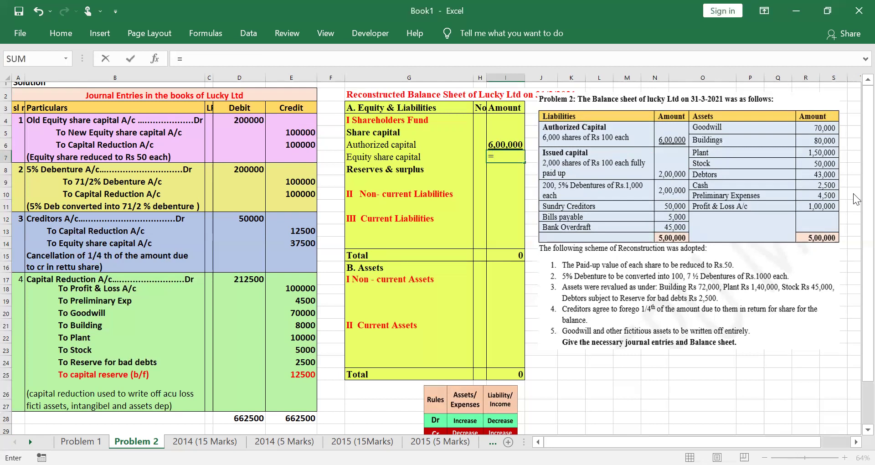
pyautogui.write('100000+')
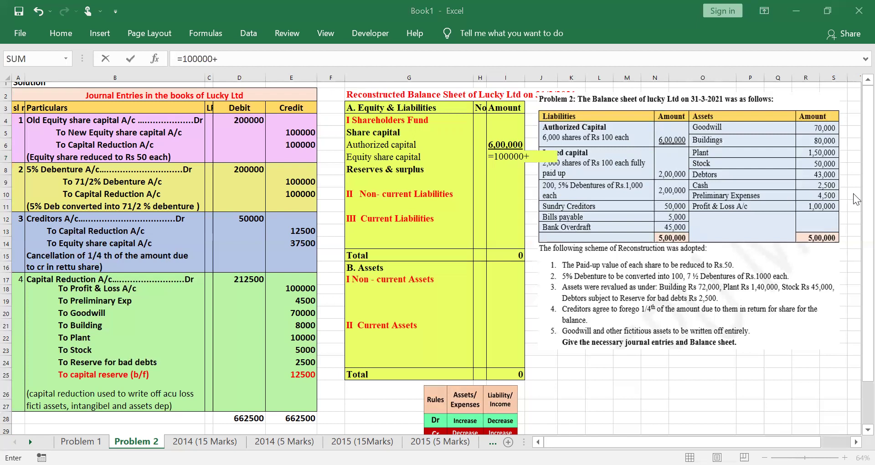
pyautogui.moveTo(259, 134); pyautogui.dragTo(312, 121)
pyautogui.moveTo(155, 243)
pyautogui.mouseDown()
pyautogui.moveTo(282, 239)
pyautogui.moveTo(288, 245)
pyautogui.moveTo(263, 268)
pyautogui.mouseUp()
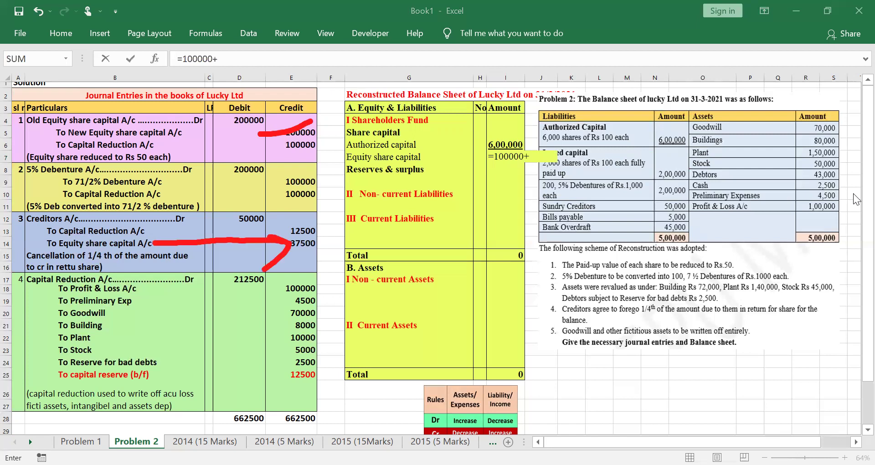
pyautogui.press('Escape')
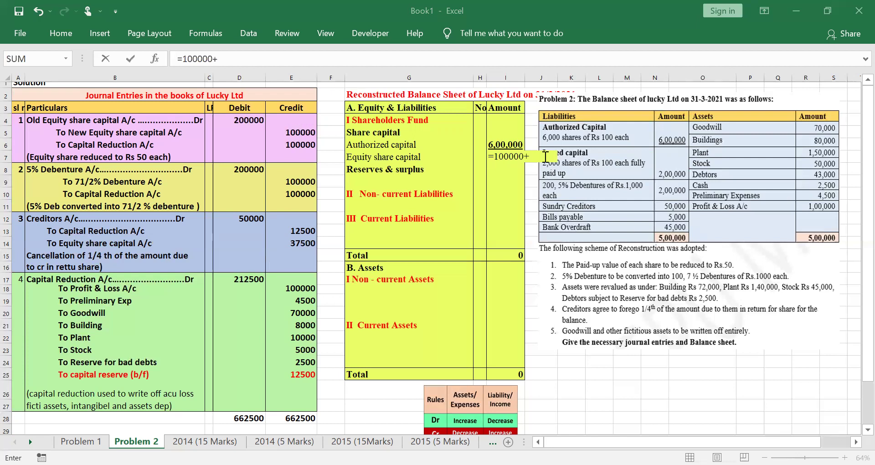
pyautogui.write('37500')
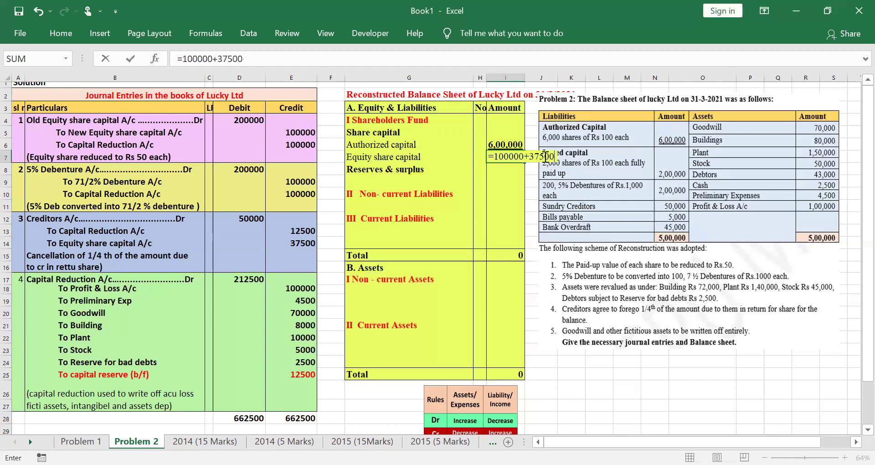
pyautogui.press('Return')
pyautogui.press('Left')
pyautogui.press('Left')
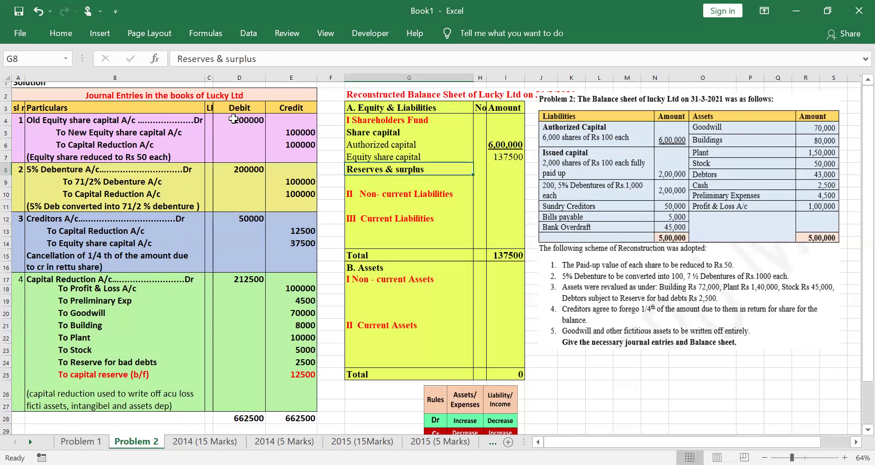
# Enter "Capital Reserve" in G9 under Reserves & surplus, with an amount of 12500 in I9
pyautogui.click(122, 375)
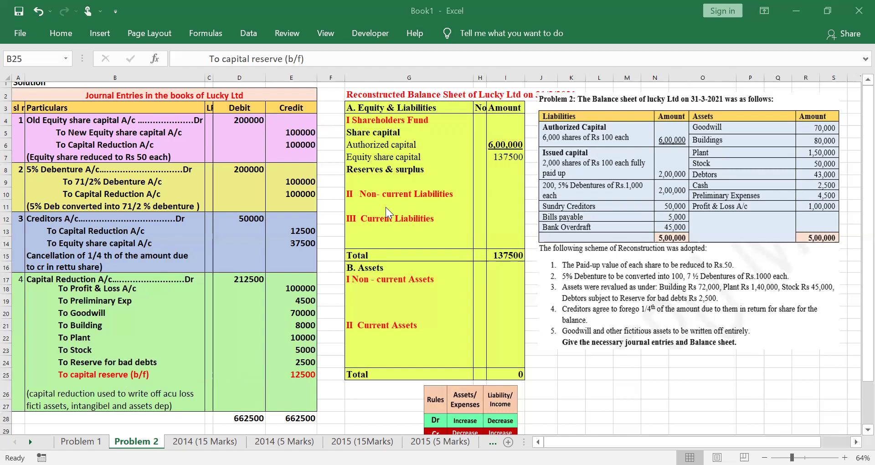
pyautogui.click(384, 183)
pyautogui.write('Cap')
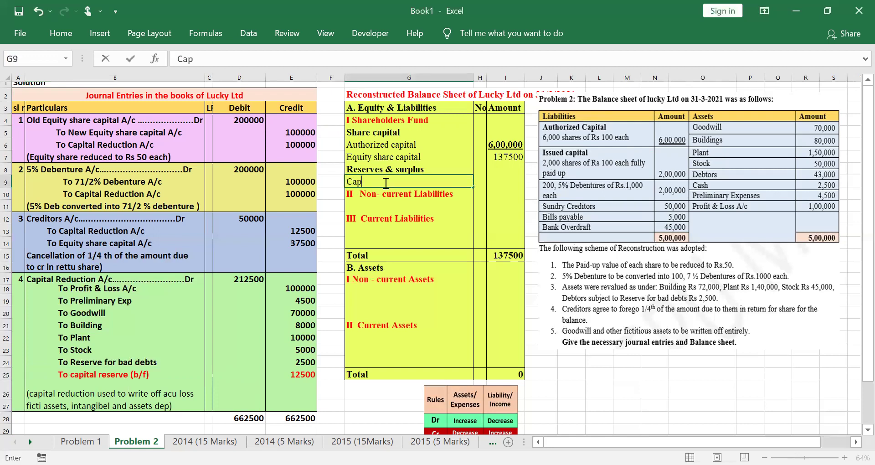
pyautogui.write('ital Reserve')
pyautogui.press('Tab')
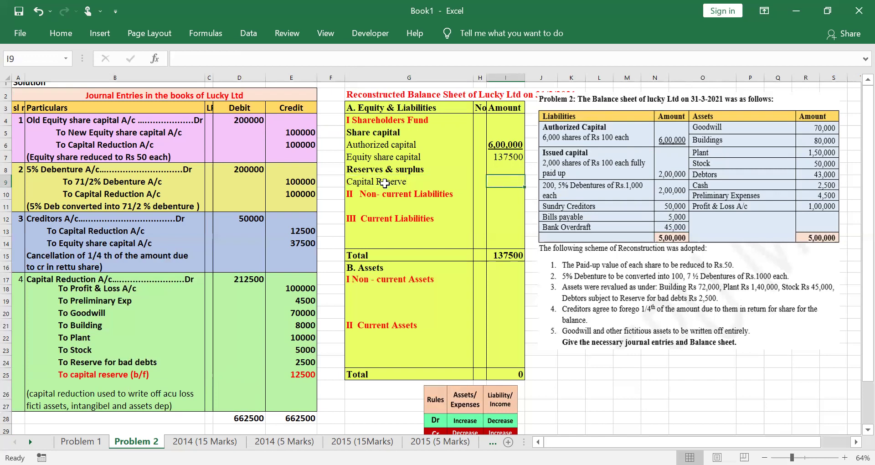
pyautogui.write('12500')
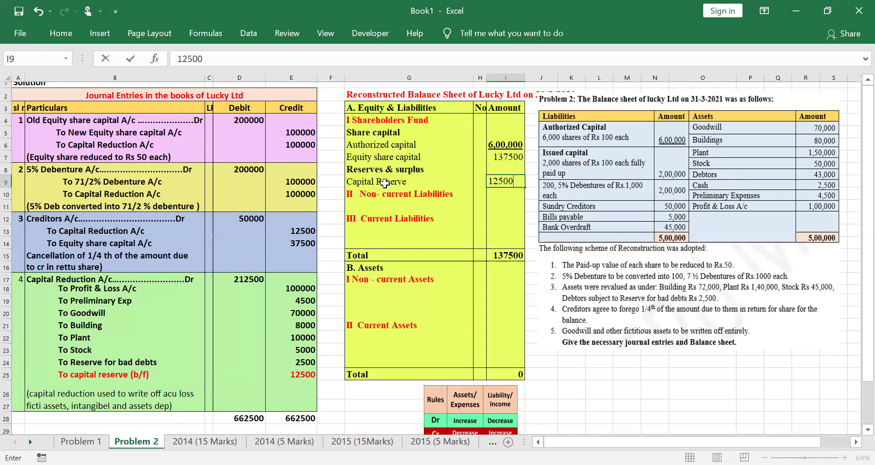
pyautogui.press('Return')
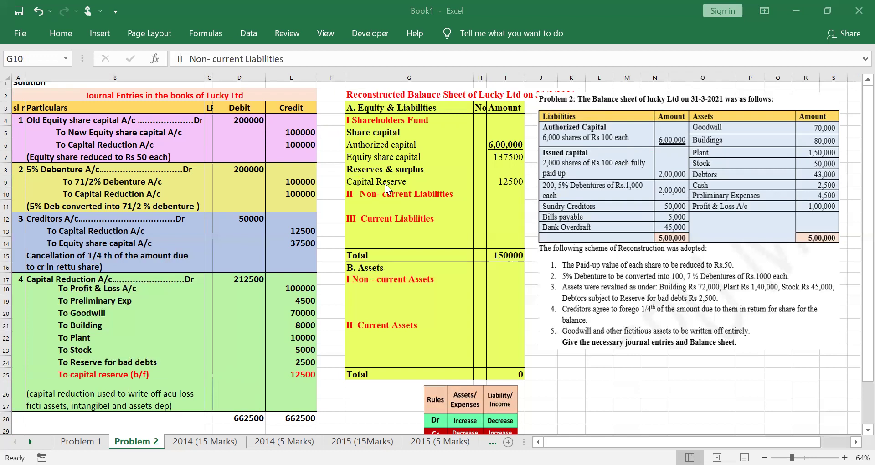
# Underline, tick and cross the 5% debentures in the problem with the pen, point to the 71/2% Debenture credit, and erase all marks
pyautogui.moveTo(576, 188); pyautogui.dragTo(628, 195)
pyautogui.moveTo(686, 187); pyautogui.dragTo(712, 175)
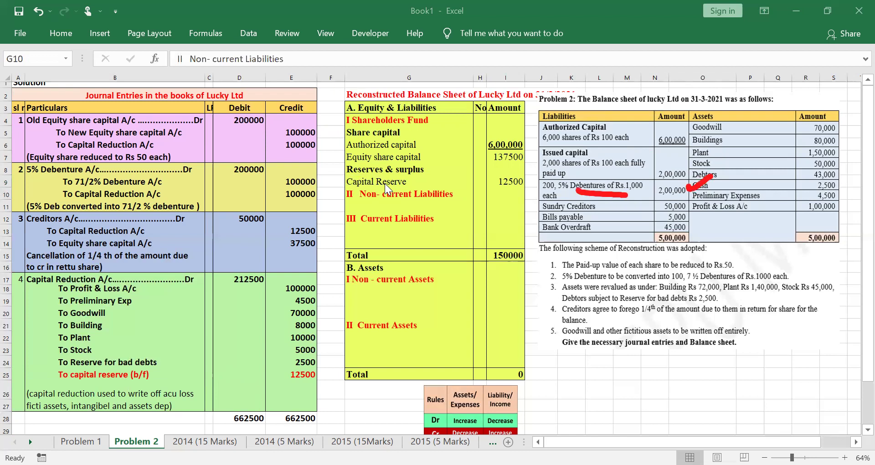
pyautogui.moveTo(624, 170); pyautogui.dragTo(656, 188)
pyautogui.moveTo(656, 170); pyautogui.dragTo(621, 191)
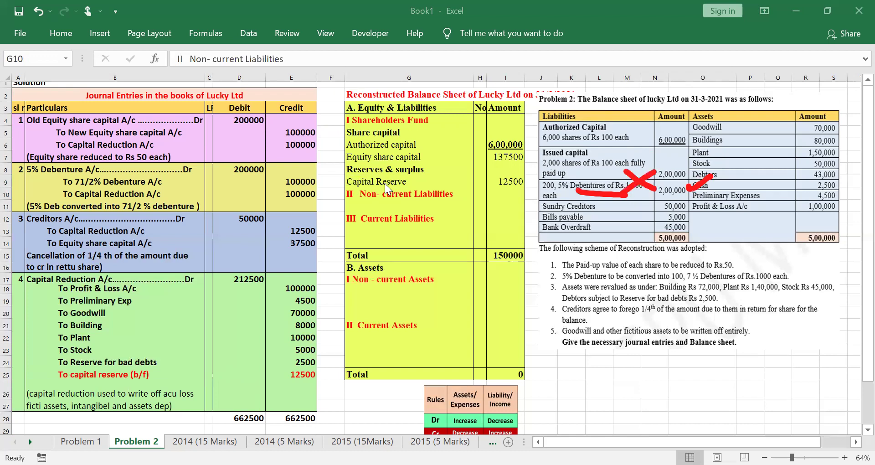
pyautogui.moveTo(167, 181)
pyautogui.mouseDown()
pyautogui.moveTo(242, 178)
pyautogui.moveTo(270, 184)
pyautogui.moveTo(272, 194)
pyautogui.mouseUp()
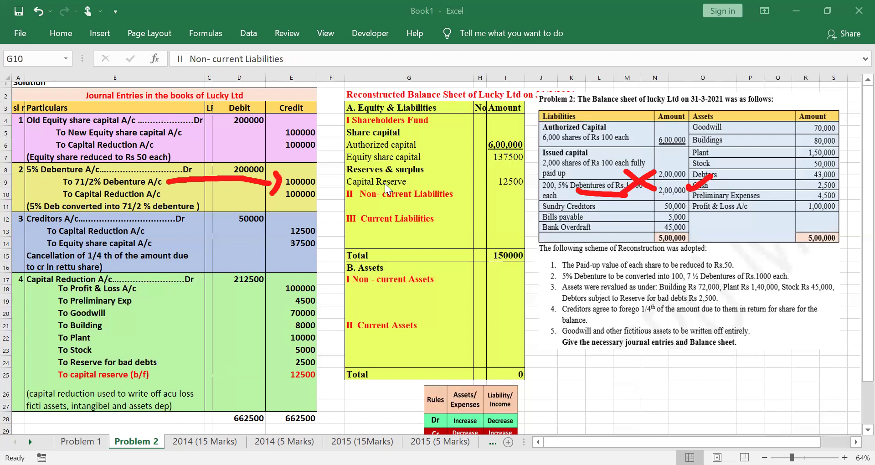
pyautogui.press('Escape')
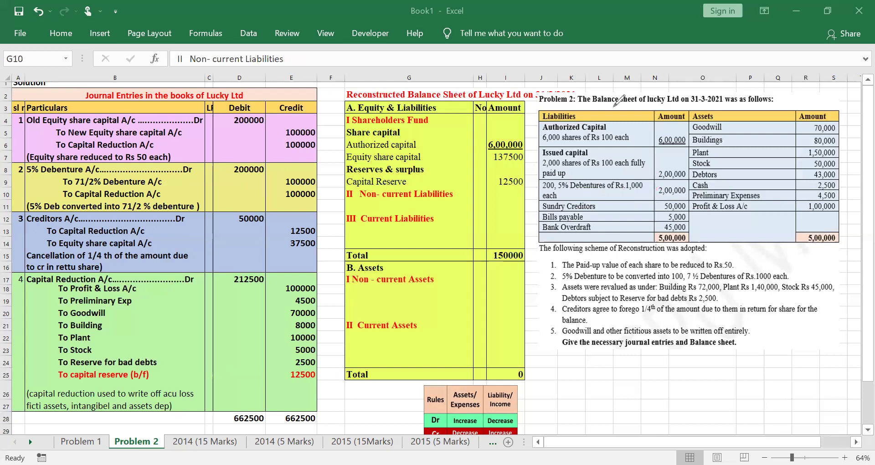
# Check the 71/2% Debenture credit formula in E9, and enter "71/2% Debenture" in G11 with an amount of 100000 in I11
pyautogui.doubleClick(288, 182)
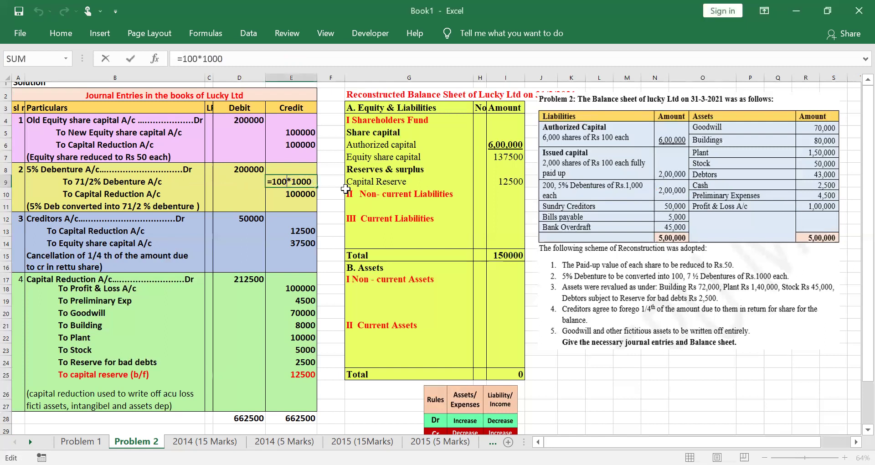
pyautogui.press('Return')
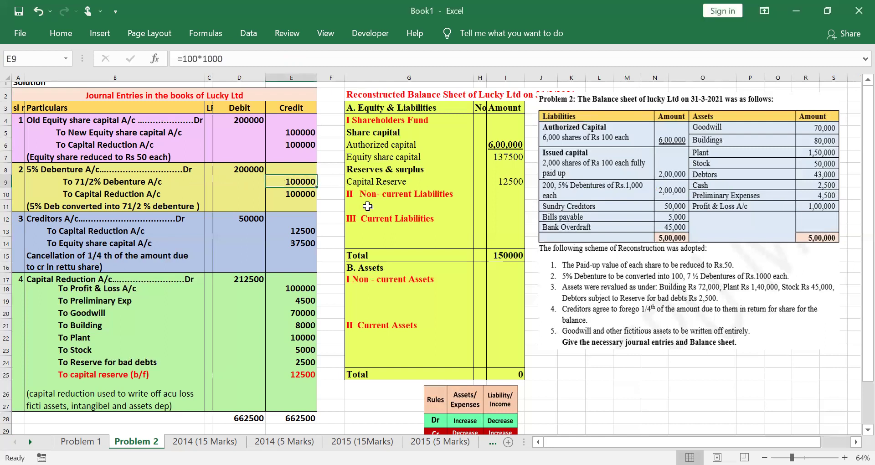
pyautogui.click(367, 206)
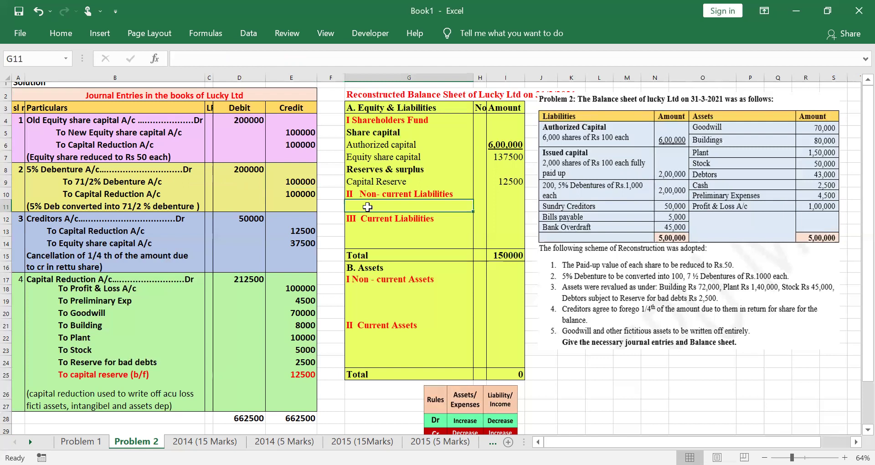
pyautogui.write('71/2% Debenture')
pyautogui.press('Tab')
pyautogui.press('Tab')
pyautogui.write('100000')
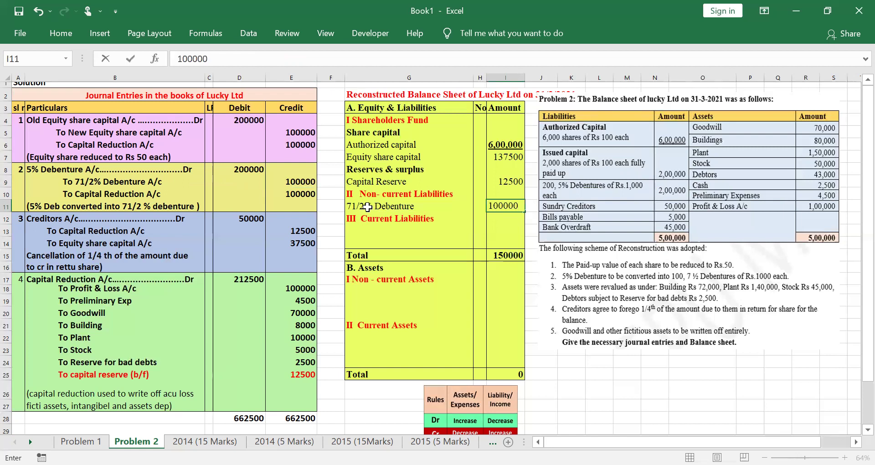
pyautogui.press('Return')
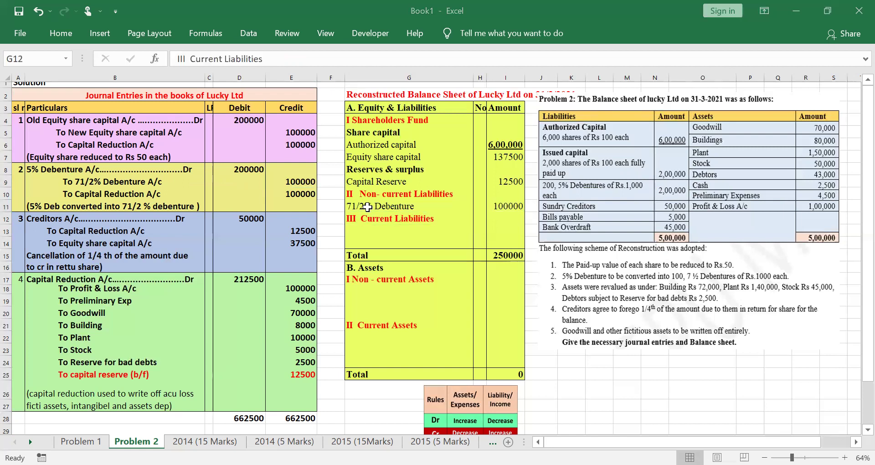
# Mark Sundry Creditors in the problem with the pen, link it to the creditors journal entry, write a "D", and erase all marks
pyautogui.moveTo(610, 206); pyautogui.dragTo(650, 206)
pyautogui.moveTo(551, 207)
pyautogui.mouseDown()
pyautogui.moveTo(321, 199)
pyautogui.moveTo(270, 213)
pyautogui.mouseUp()
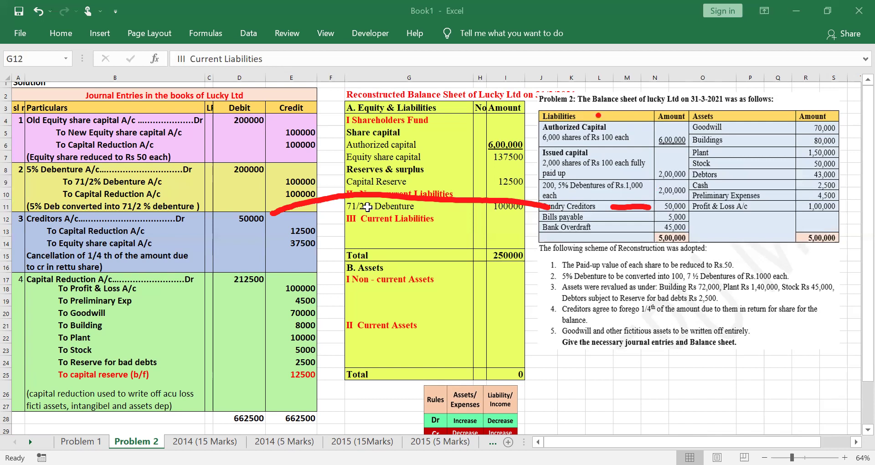
pyautogui.moveTo(152, 146)
pyautogui.mouseDown()
pyautogui.moveTo(130, 183)
pyautogui.moveTo(155, 145)
pyautogui.mouseUp()
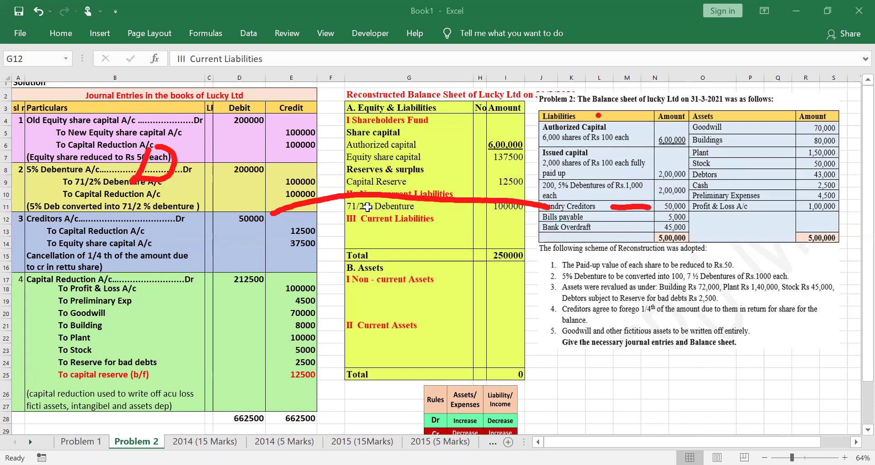
pyautogui.press('e')
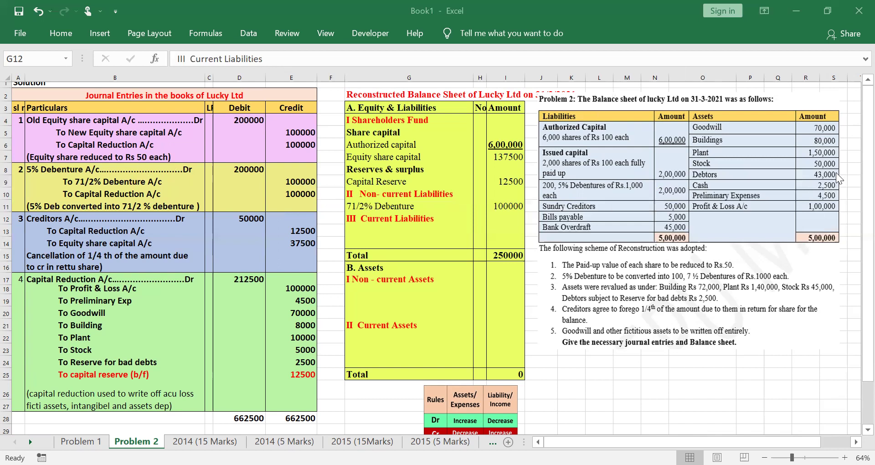
# Add a rule note below the problem: "Liablities" in L25, "Dr Less" in L26 and "Cr Add" in M26
pyautogui.click(591, 372)
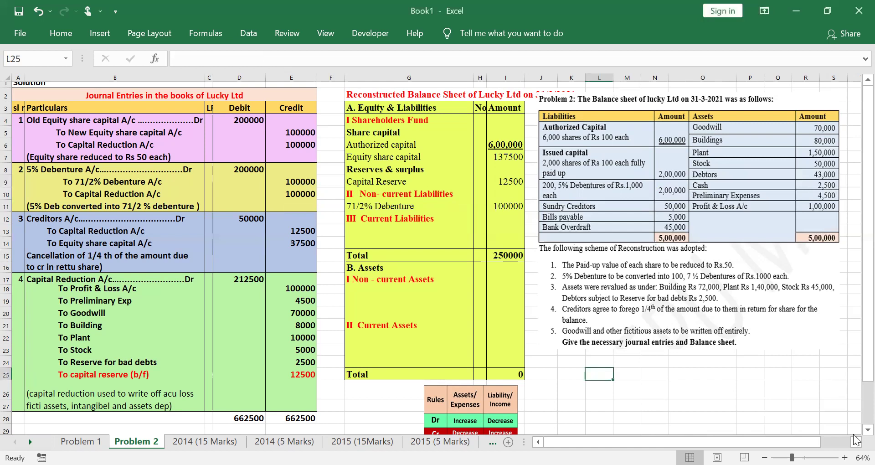
pyautogui.write('Liablities')
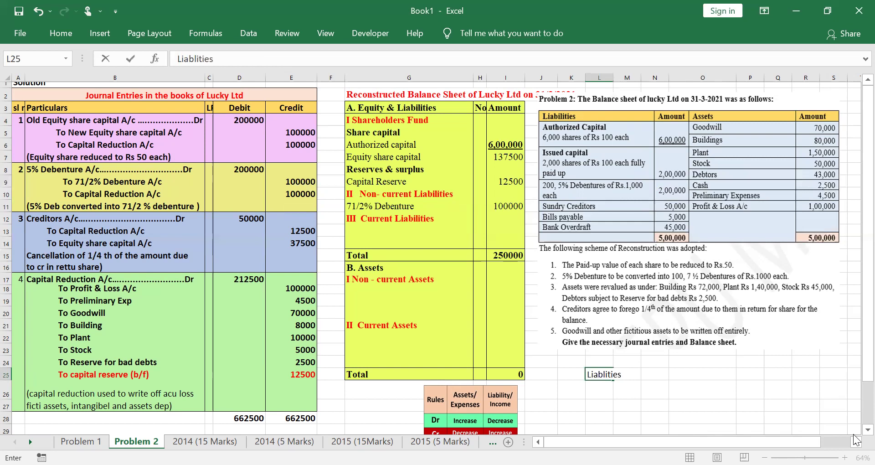
pyautogui.press('Return')
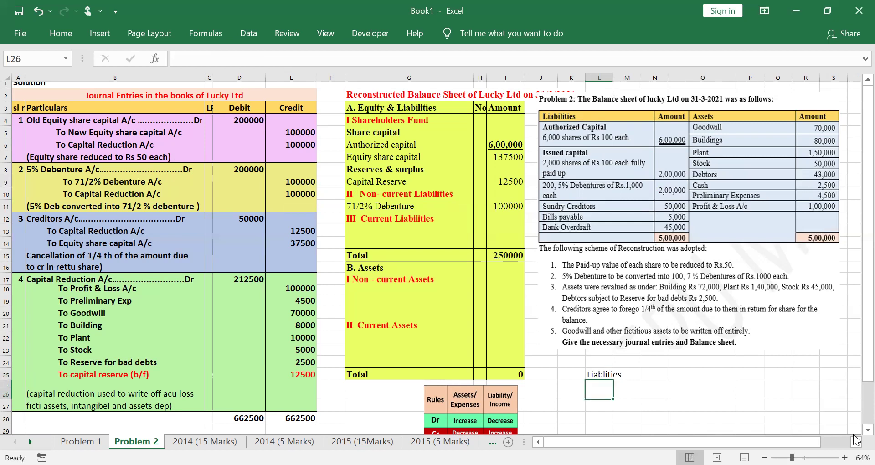
pyautogui.write('Dr')
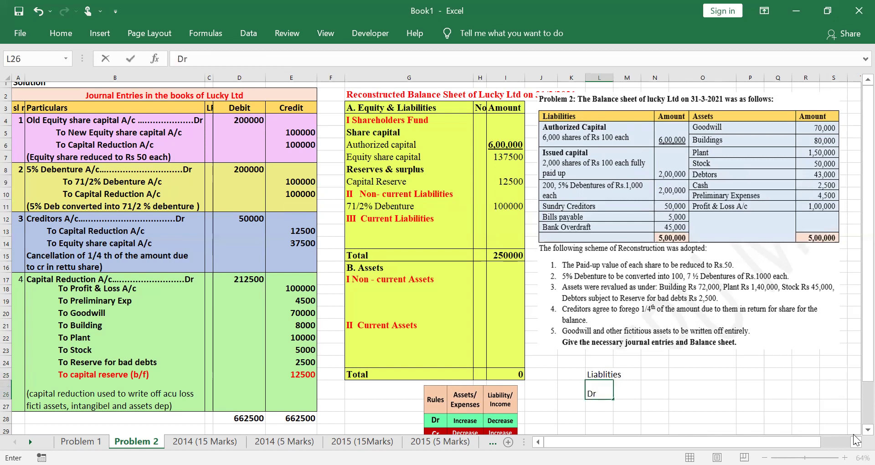
pyautogui.write('Less')
pyautogui.press('Tab')
pyautogui.write('Cr')
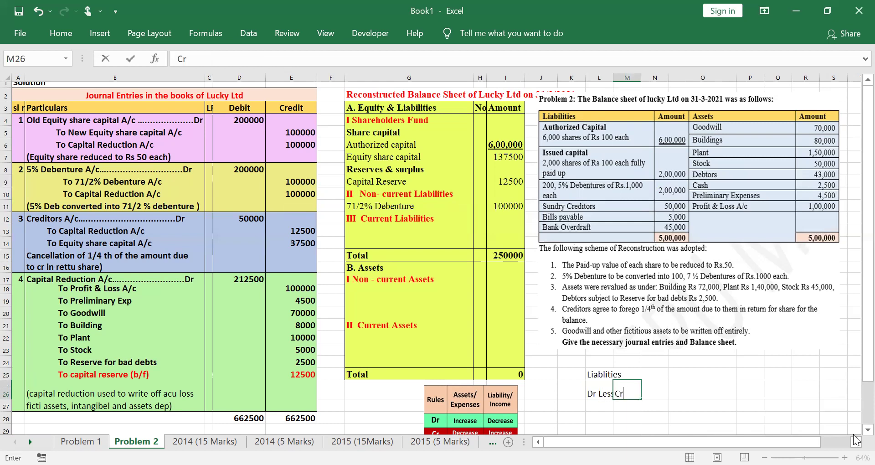
pyautogui.write(' Add')
# Add an assets rule note below the problem: "Assets" in O25, "Dr Add" in O26 and "Cr Less" in P26
pyautogui.press('Tab')
pyautogui.press('Tab')
pyautogui.press('Up')
pyautogui.write('Assets')
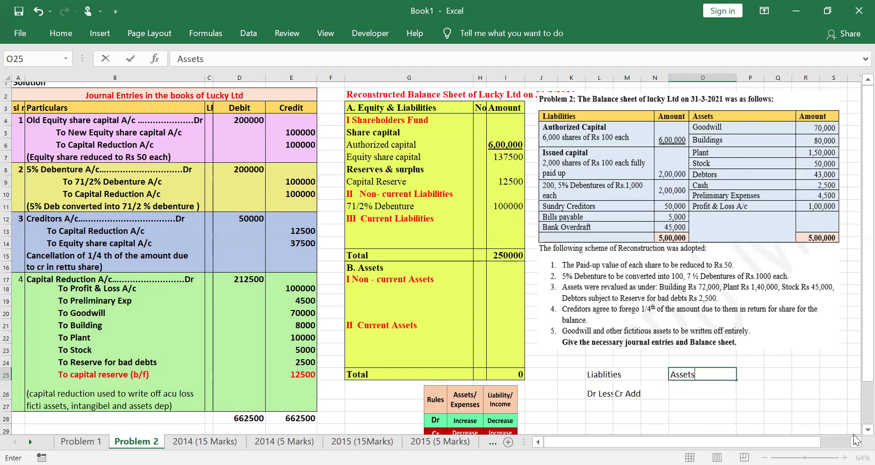
pyautogui.press('Return')
pyautogui.write('Dr Add')
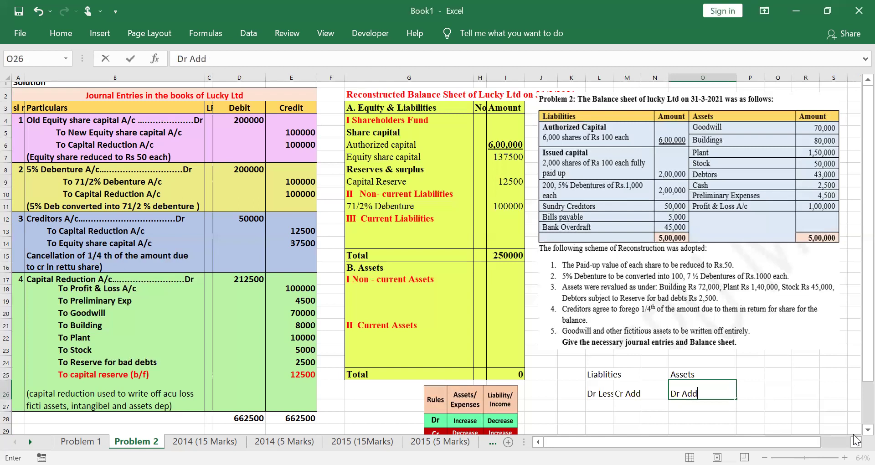
pyautogui.press('Tab')
pyautogui.write('Cr')
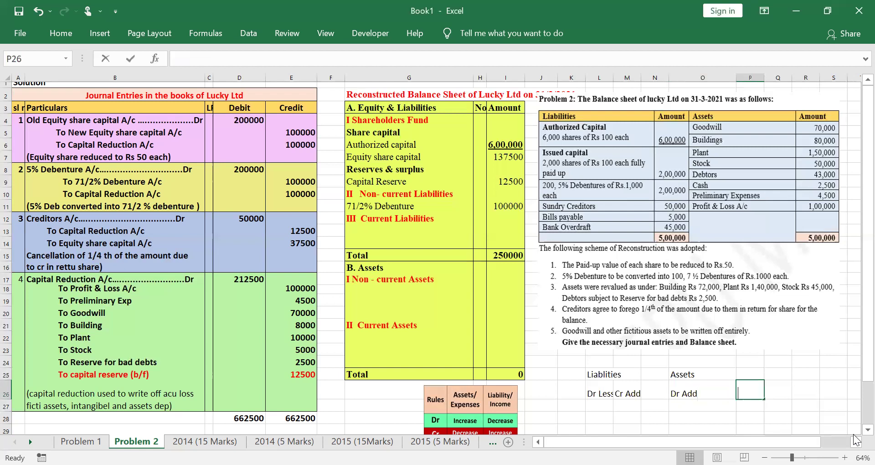
pyautogui.write(' Less')
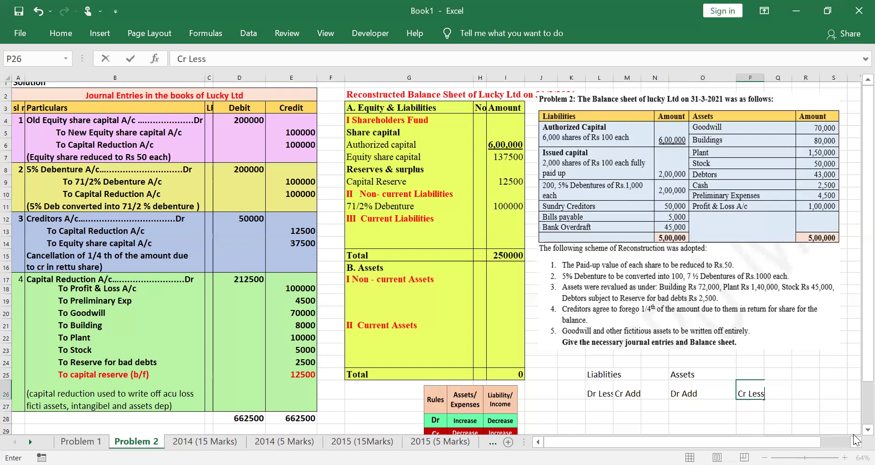
pyautogui.press('Return')
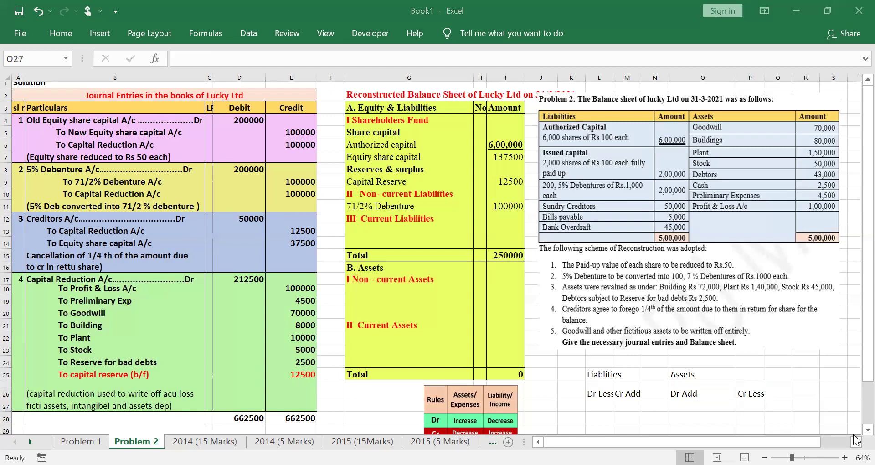
# Tick Sundry Creditors with the pen, link it to the creditors debit, tick that entry's debit and both credits, and erase all marks
pyautogui.moveTo(682, 197); pyautogui.dragTo(718, 195)
pyautogui.moveTo(551, 202)
pyautogui.mouseDown()
pyautogui.moveTo(335, 185)
pyautogui.moveTo(264, 211)
pyautogui.moveTo(296, 208)
pyautogui.mouseUp()
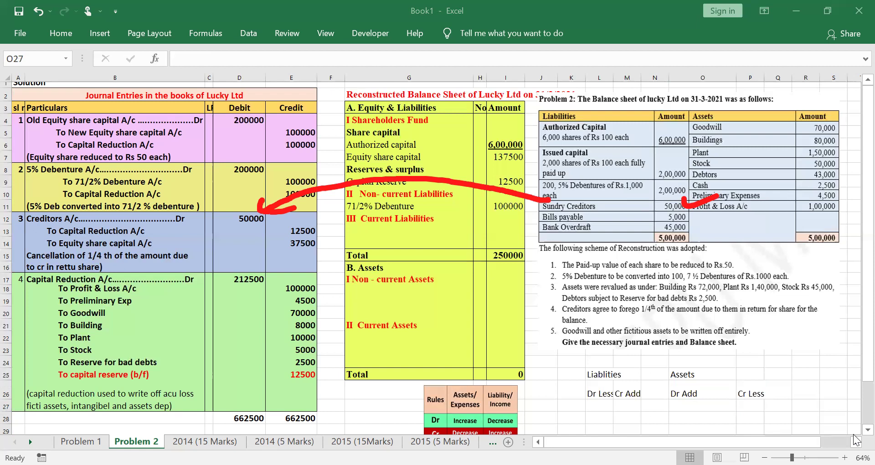
pyautogui.moveTo(212, 217); pyautogui.dragTo(261, 198)
pyautogui.moveTo(321, 224); pyautogui.dragTo(368, 205)
pyautogui.moveTo(322, 241); pyautogui.dragTo(369, 227)
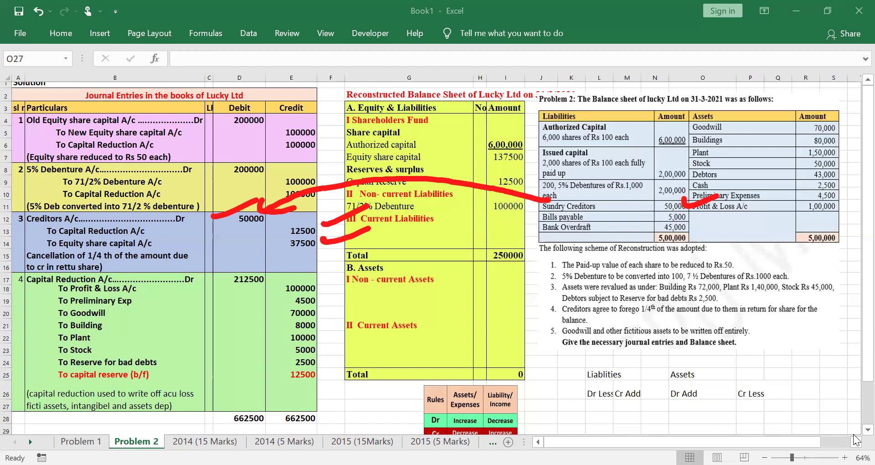
pyautogui.press('e')
# Mark the creditors debit, the "Dr Less" rule and the Sundry Creditors amount with the pen, link the amount to the journal, and erase all marks
pyautogui.moveTo(152, 214); pyautogui.dragTo(239, 212)
pyautogui.moveTo(237, 201); pyautogui.dragTo(227, 232)
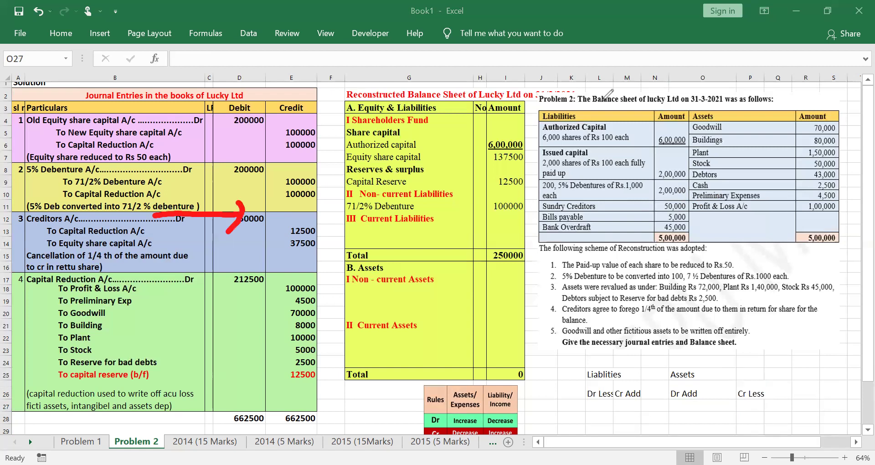
pyautogui.moveTo(589, 400); pyautogui.dragTo(623, 392)
pyautogui.moveTo(676, 201); pyautogui.dragTo(732, 188)
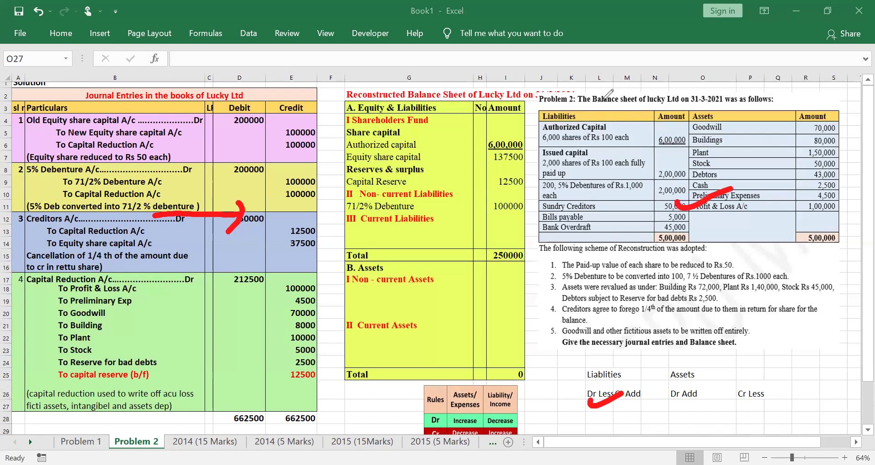
pyautogui.moveTo(552, 207)
pyautogui.mouseDown()
pyautogui.moveTo(525, 201)
pyautogui.moveTo(271, 221)
pyautogui.mouseUp()
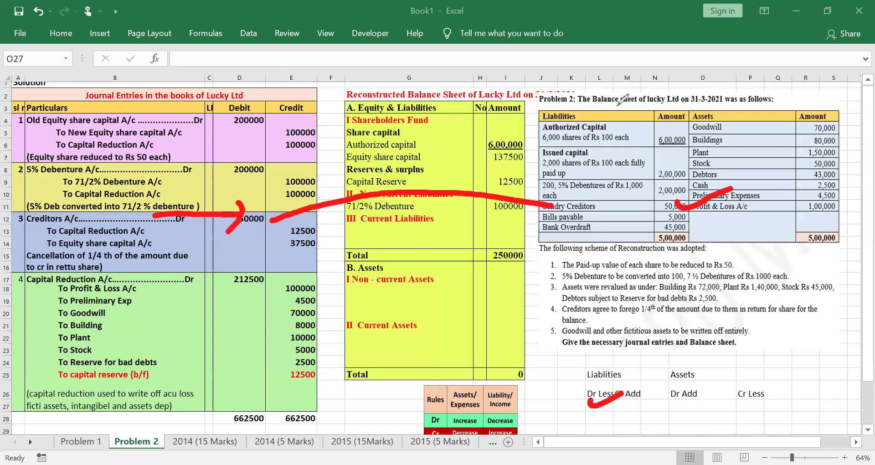
pyautogui.press('e')
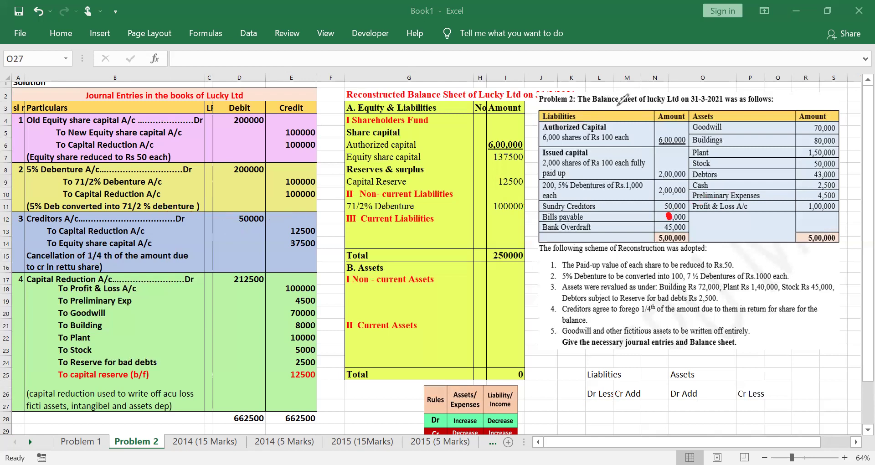
pyautogui.moveTo(249, 211); pyautogui.dragTo(308, 194)
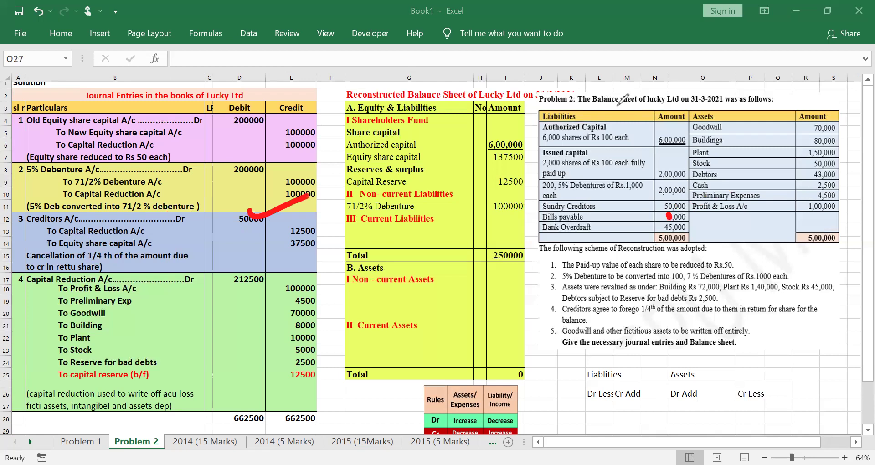
pyautogui.press('e')
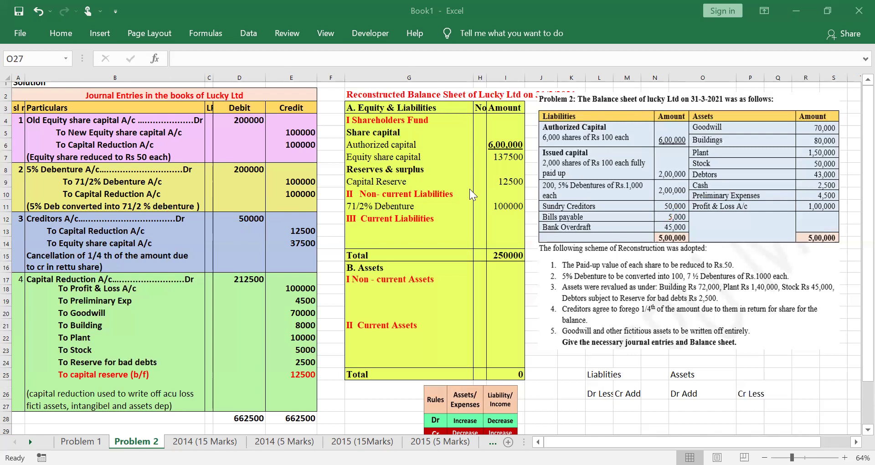
# Enter "B/p" in G13 under Current Liabilities with an amount of 5000 in I13
pyautogui.click(383, 229)
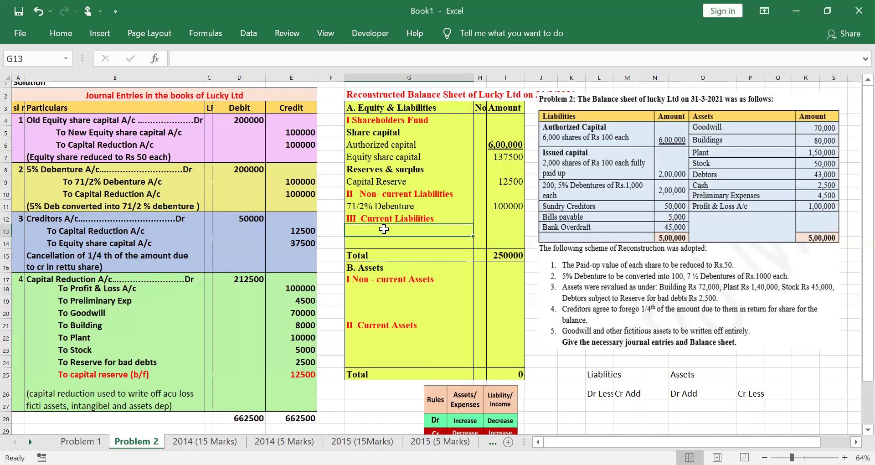
pyautogui.write('B')
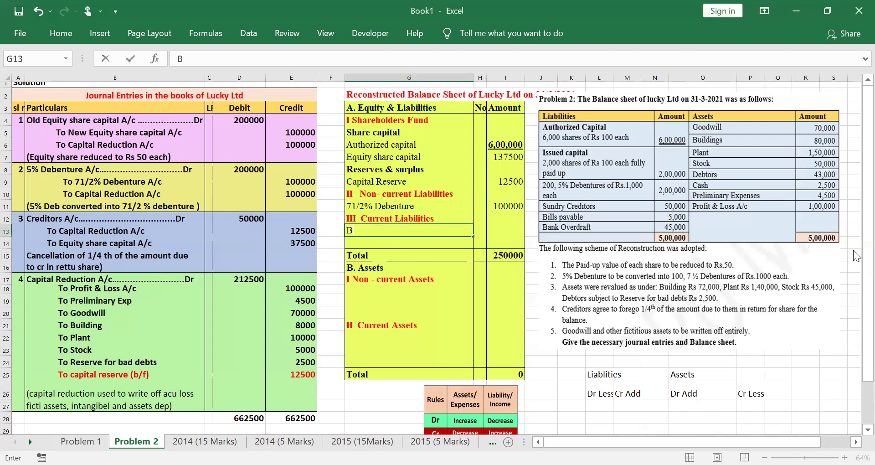
pyautogui.write('/p')
pyautogui.press('Tab')
pyautogui.press('Tab')
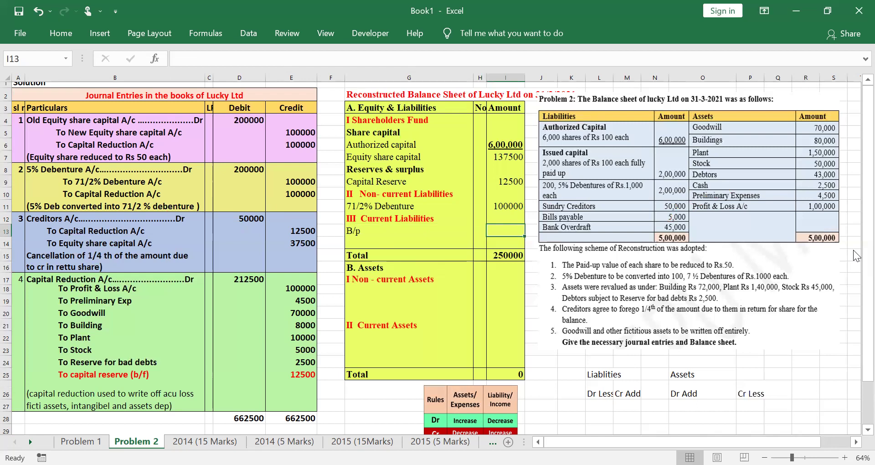
pyautogui.write('5000')
pyautogui.press('Return')
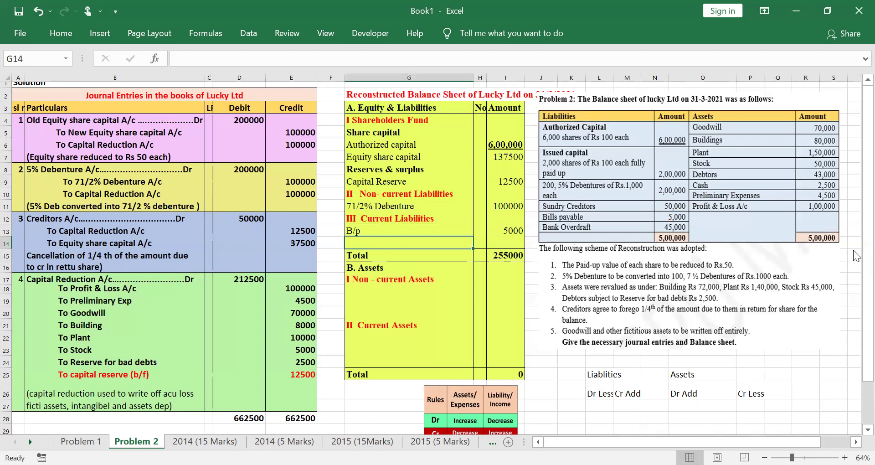
# Enter "BOD" in G14 with an amount of 45000 in I14, and go to G18 under Non-current Assets
pyautogui.write('BOD')
pyautogui.press('Tab')
pyautogui.press('Tab')
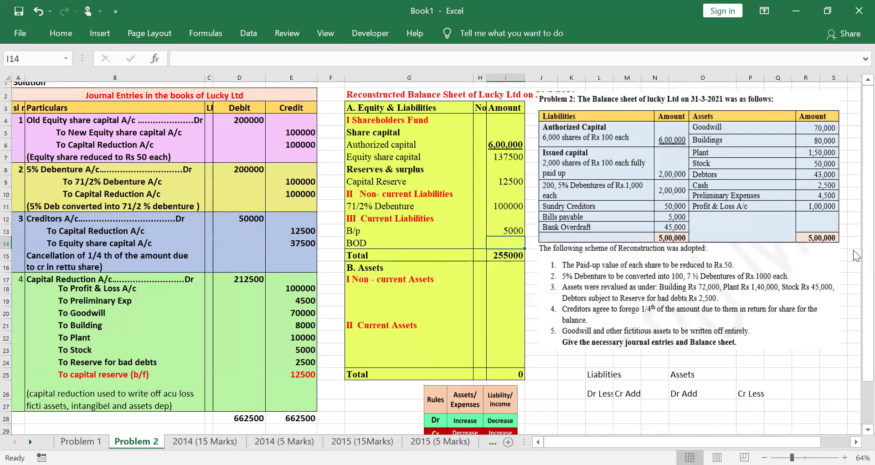
pyautogui.write('45000')
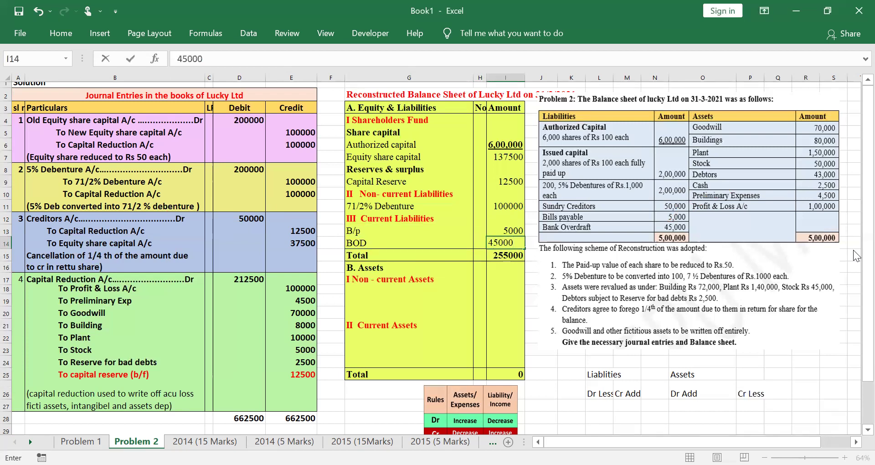
pyautogui.press('Return')
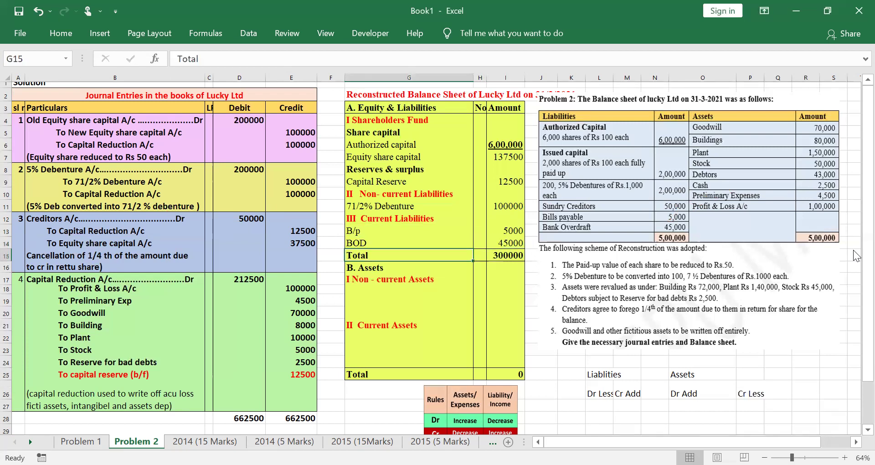
pyautogui.press('Down')
pyautogui.press('Up')
pyautogui.press('Down')
pyautogui.press('Down')
pyautogui.press('Down')
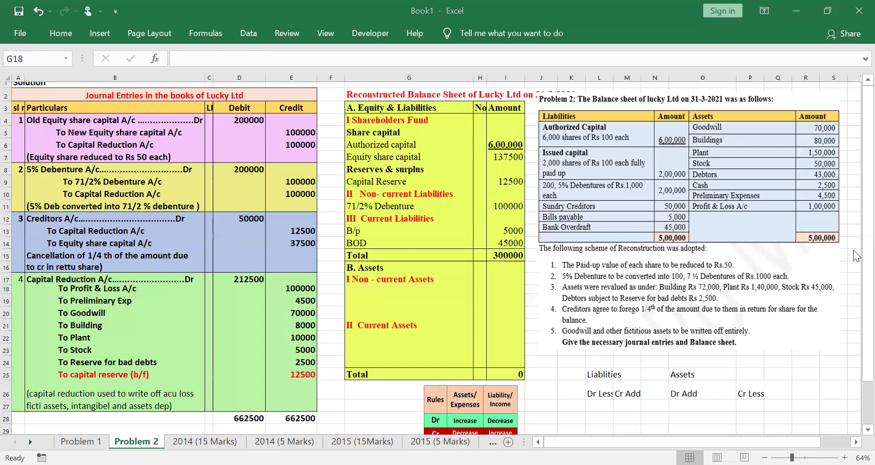
# Tick Goodwill in the problem with the pen, link it to the Goodwill credit, underline the "Cr Less" rule, and erase all marks
pyautogui.moveTo(740, 128); pyautogui.dragTo(816, 101)
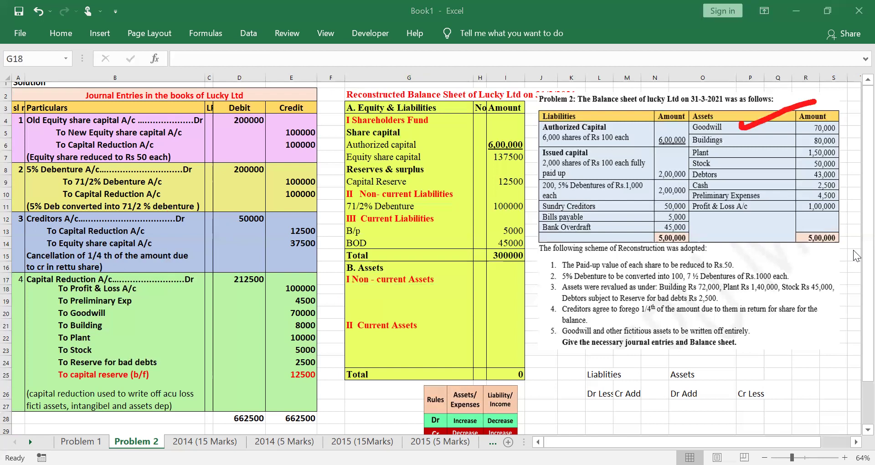
pyautogui.moveTo(690, 119)
pyautogui.mouseDown()
pyautogui.moveTo(494, 191)
pyautogui.moveTo(373, 263)
pyautogui.moveTo(317, 313)
pyautogui.mouseUp()
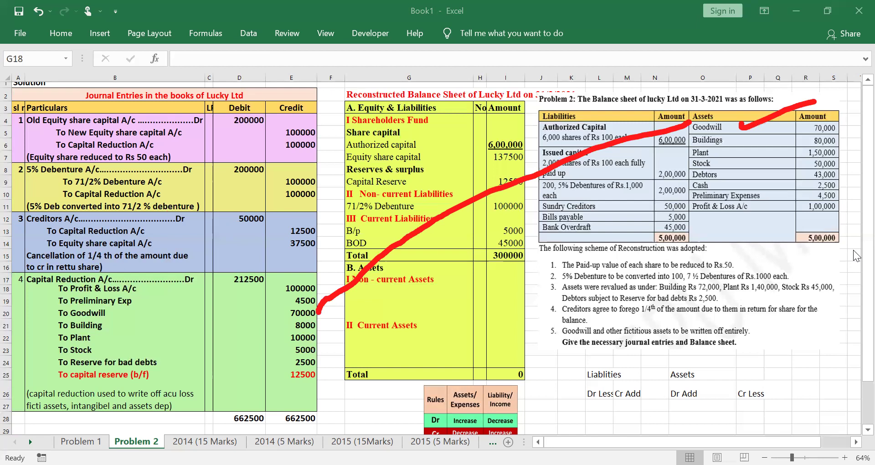
pyautogui.moveTo(729, 404); pyautogui.dragTo(790, 403)
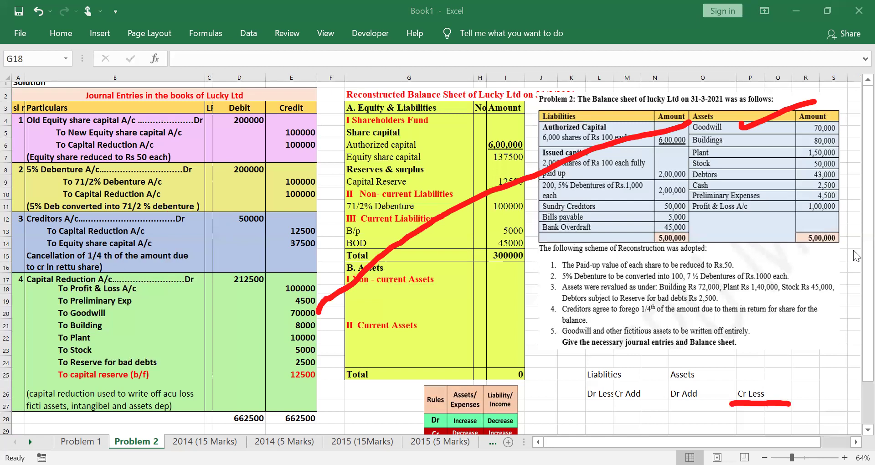
pyautogui.click(326, 320)
pyautogui.press('e')
# Mark Buildings in the problem with the pen, draw an arrow to the Building credit in the journal, and erase all marks
pyautogui.moveTo(734, 138); pyautogui.dragTo(792, 133)
pyautogui.moveTo(685, 137)
pyautogui.mouseDown()
pyautogui.moveTo(344, 299)
pyautogui.moveTo(314, 321)
pyautogui.moveTo(335, 321)
pyautogui.mouseUp()
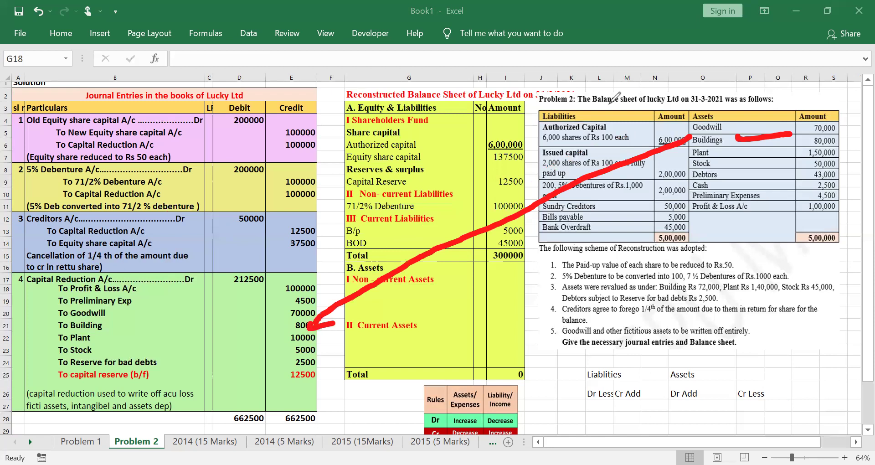
pyautogui.press('Escape')
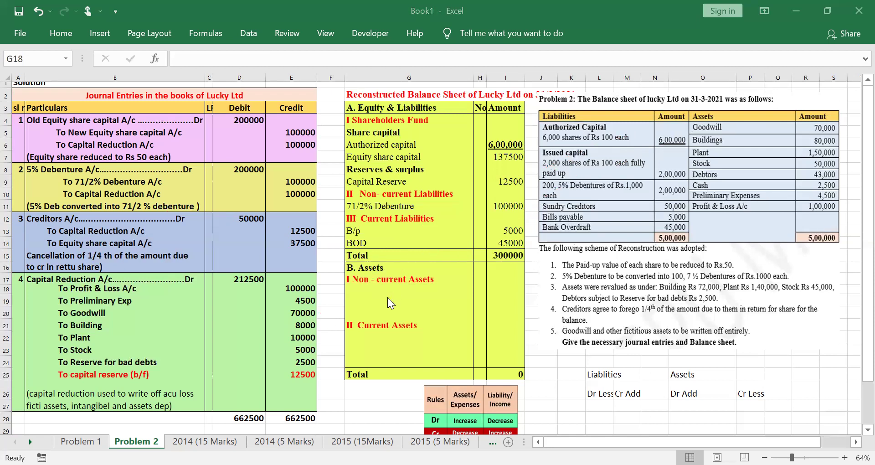
# Enter "Budilding(80,000-8000)" in G18 and calculate its amount in I18 with =80000-8000
pyautogui.write('Budilding')
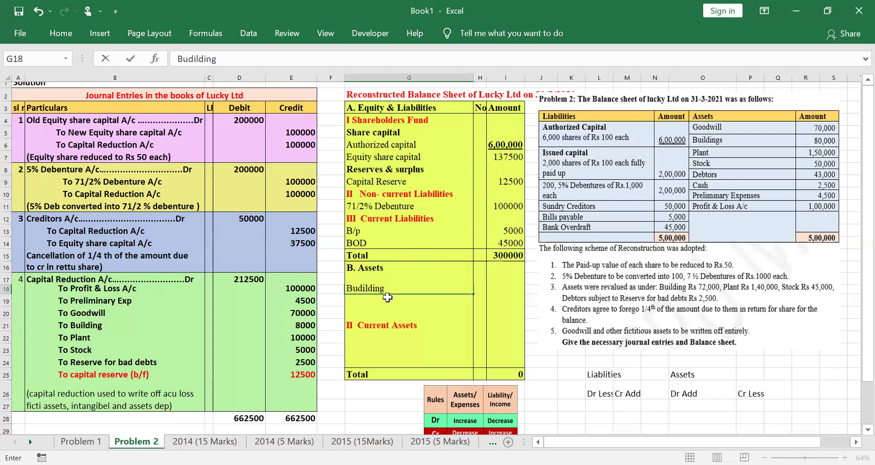
pyautogui.write('(80,000-8000)')
pyautogui.press('Tab')
pyautogui.press('Tab')
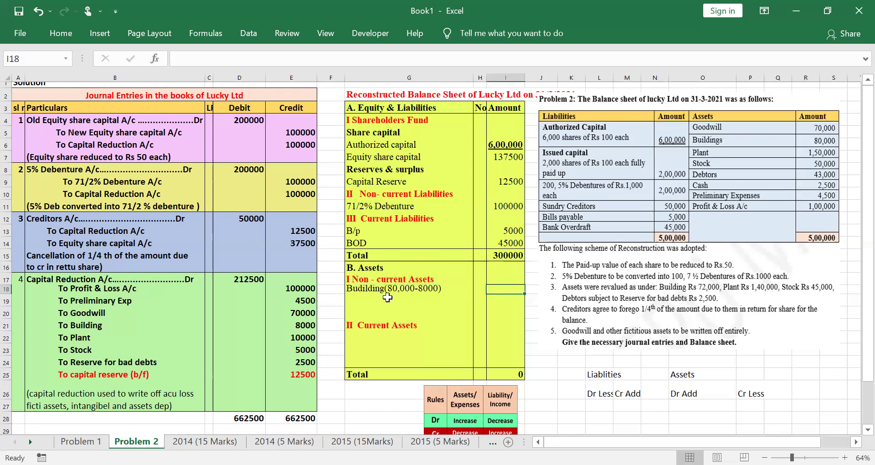
pyautogui.write('=8')
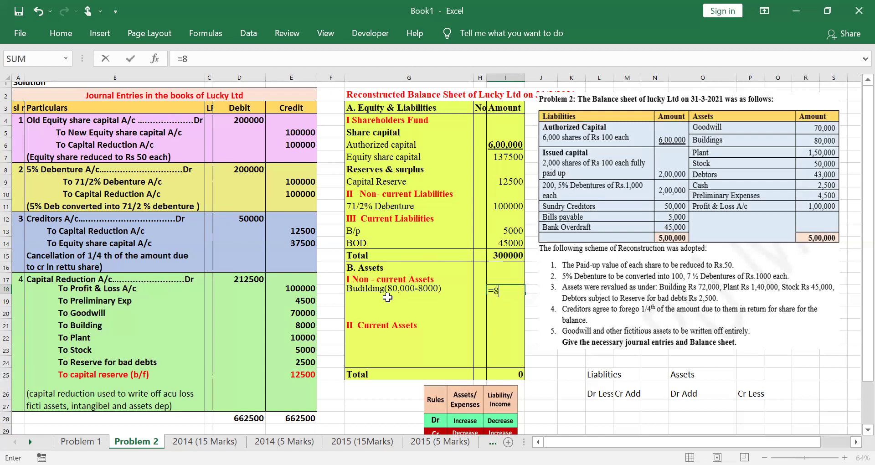
pyautogui.write('0000-8000')
pyautogui.click(387, 297)
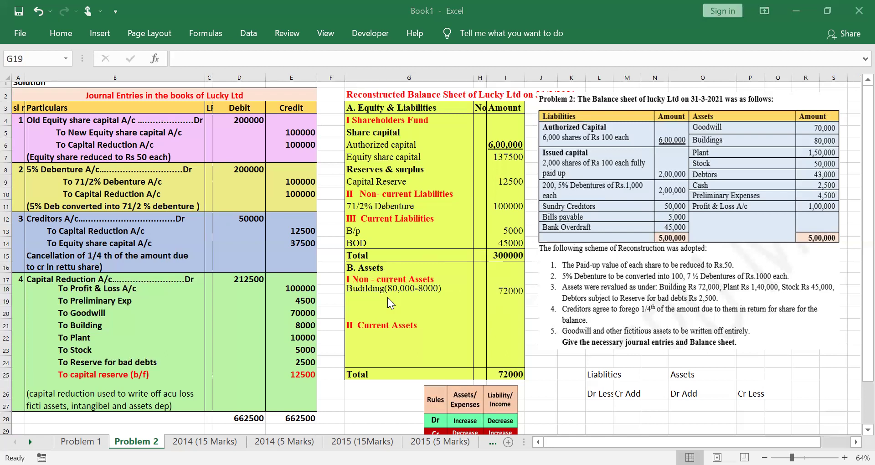
# Mark Plant in the problem with the pen, link it to the Plant credit in the journal, and erase all marks
pyautogui.moveTo(724, 154); pyautogui.dragTo(778, 135)
pyautogui.moveTo(691, 155)
pyautogui.mouseDown()
pyautogui.moveTo(520, 212)
pyautogui.moveTo(322, 334)
pyautogui.mouseUp()
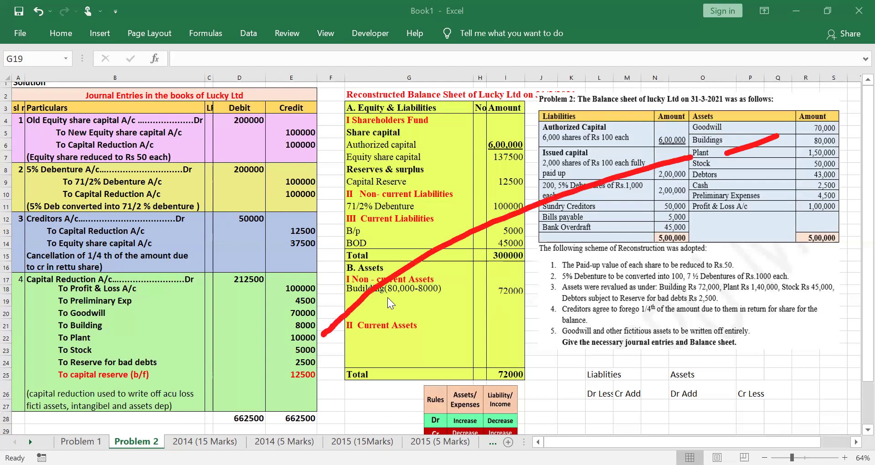
pyautogui.press('Escape')
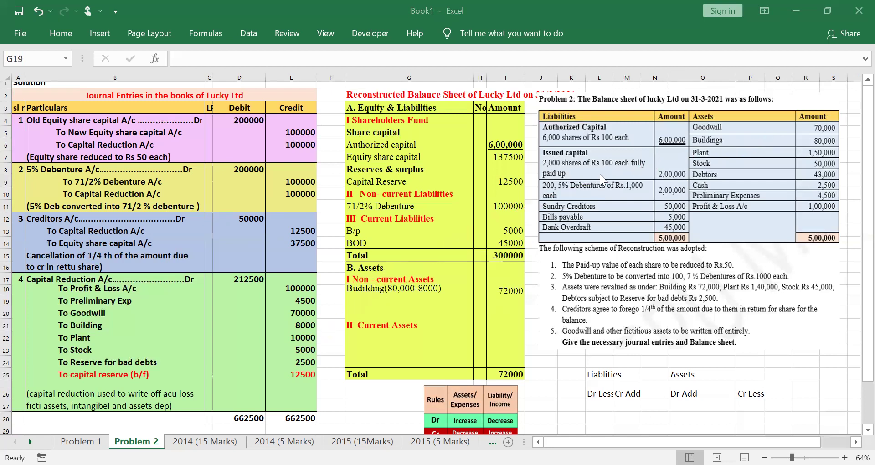
pyautogui.click(356, 301)
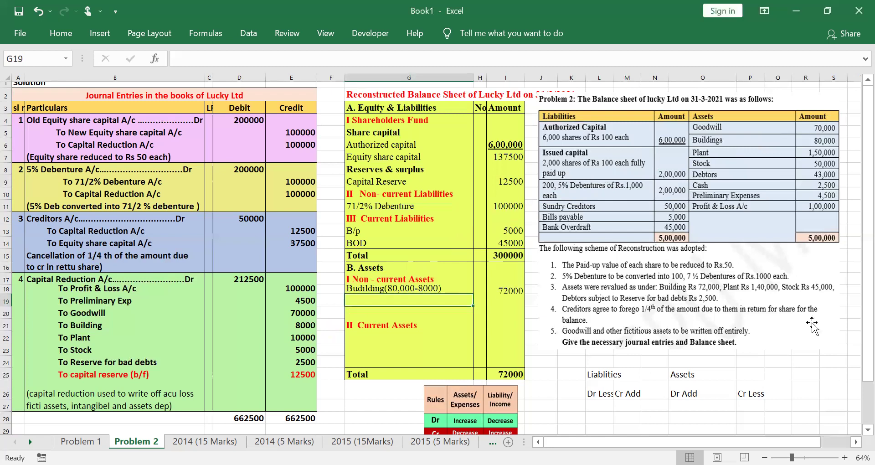
pyautogui.write('Plant (150')
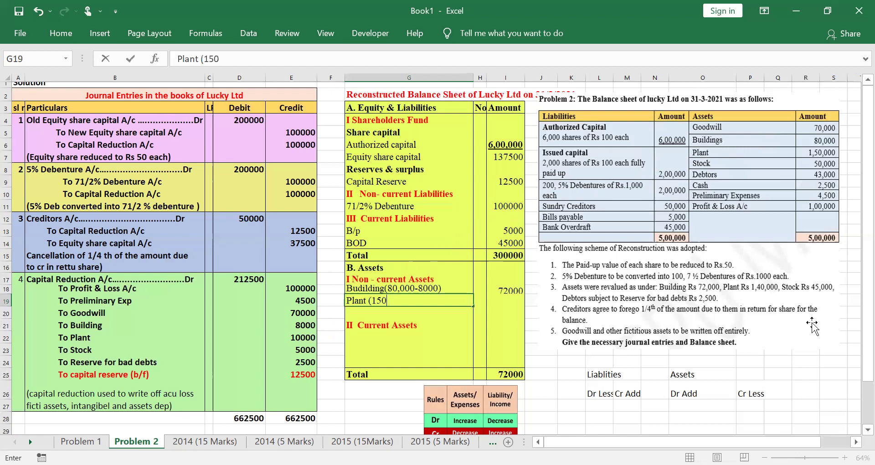
pyautogui.write('000-10000)')
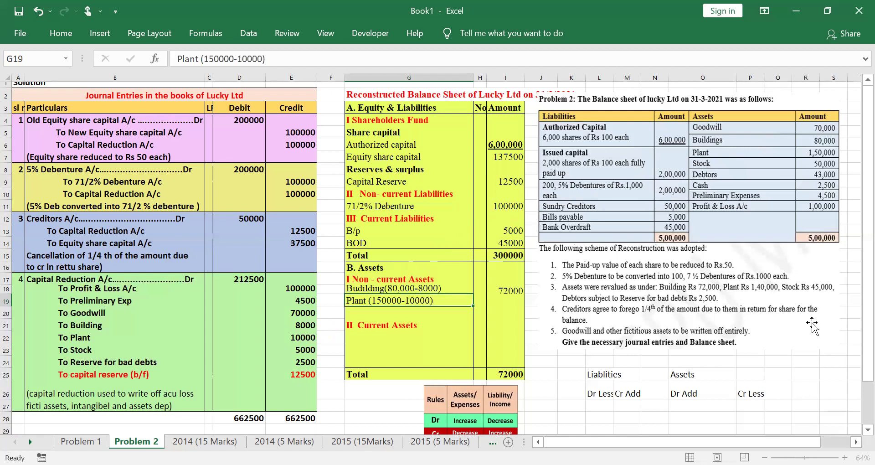
pyautogui.press('Tab')
pyautogui.press('Tab')
pyautogui.write('140000')
pyautogui.press('Return')
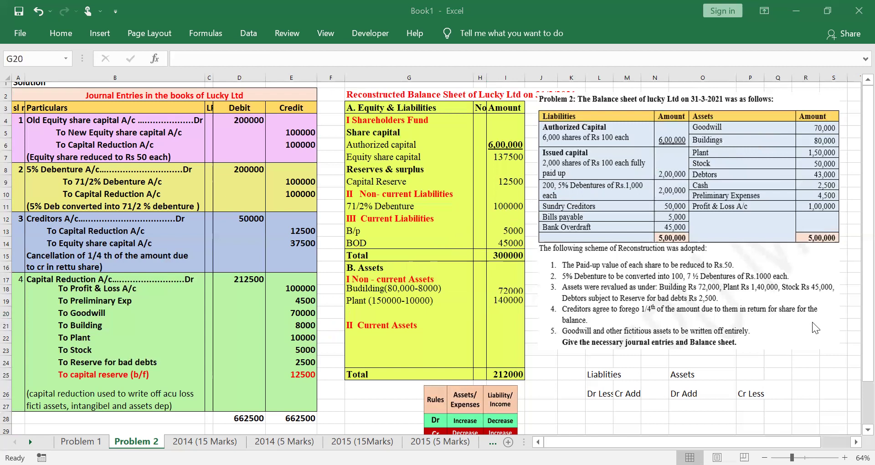
# Tick Stock in the problem and the Stock credit in the journal with the pen, and erase both marks
pyautogui.moveTo(718, 164); pyautogui.dragTo(753, 147)
pyautogui.moveTo(303, 359); pyautogui.dragTo(338, 339)
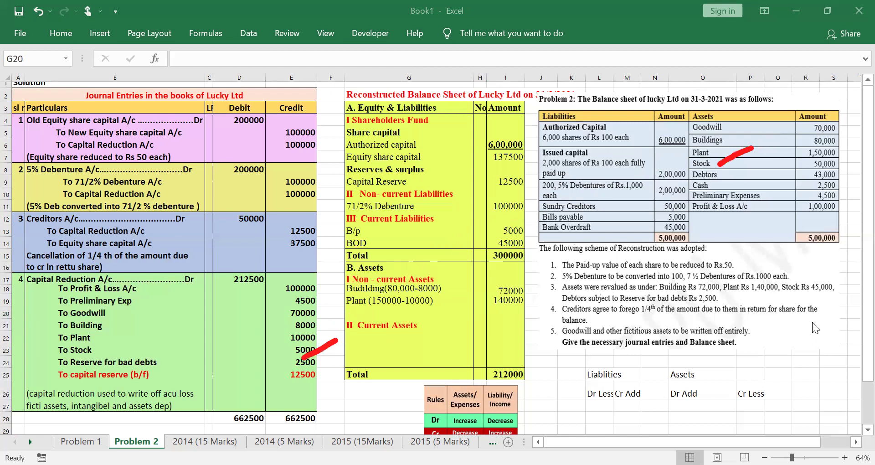
pyautogui.press('Escape')
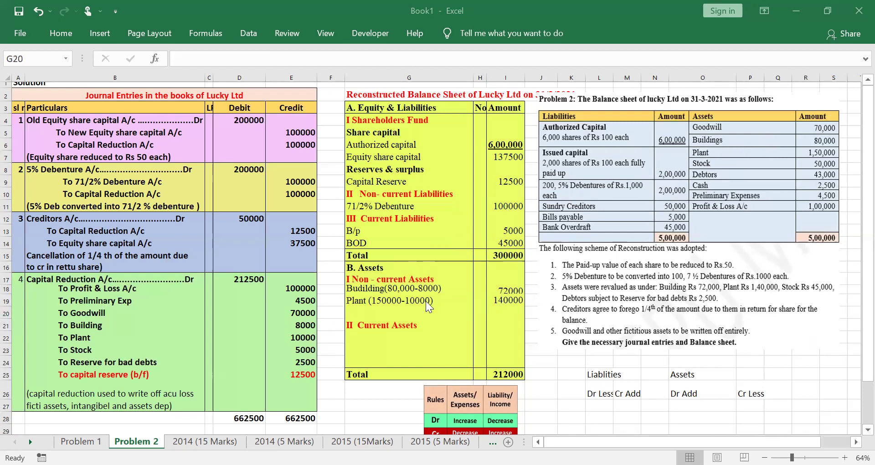
# Enter "Stock (50000-5000)" in G22 under Current Assets and its amount 45000 in I22
pyautogui.click(368, 335)
pyautogui.write('St')
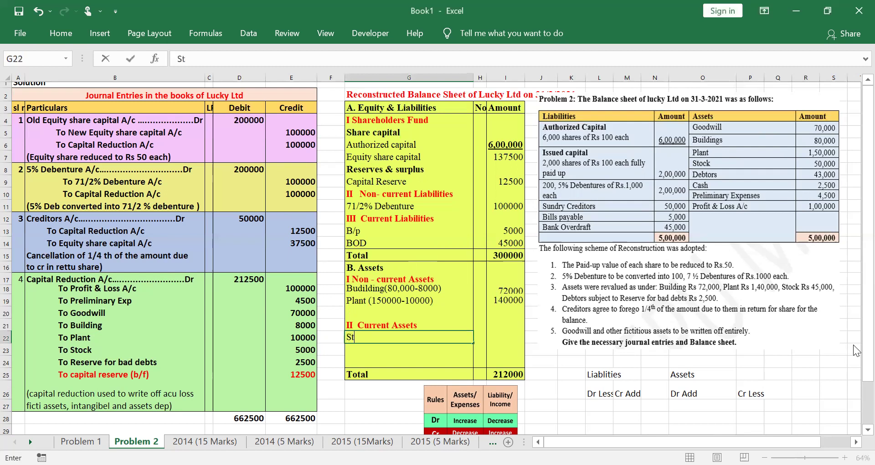
pyautogui.write('ock (50000-')
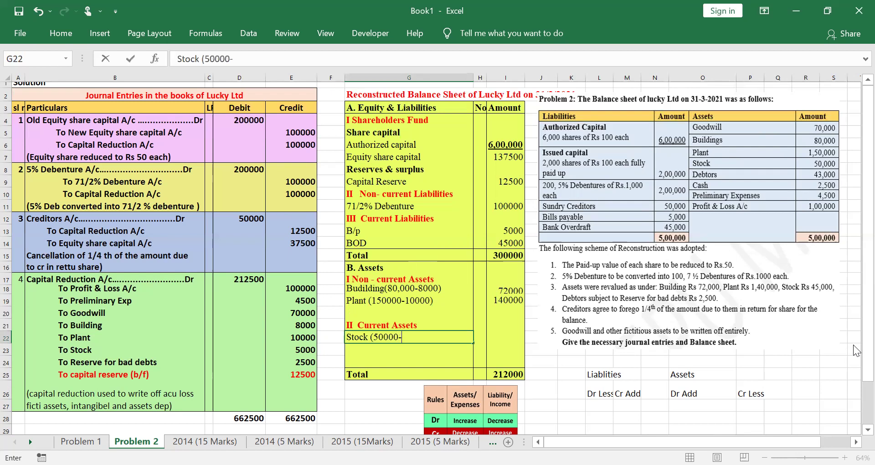
pyautogui.write('5000')
pyautogui.write(')')
pyautogui.press('Tab')
pyautogui.press('Tab')
pyautogui.write('45000')
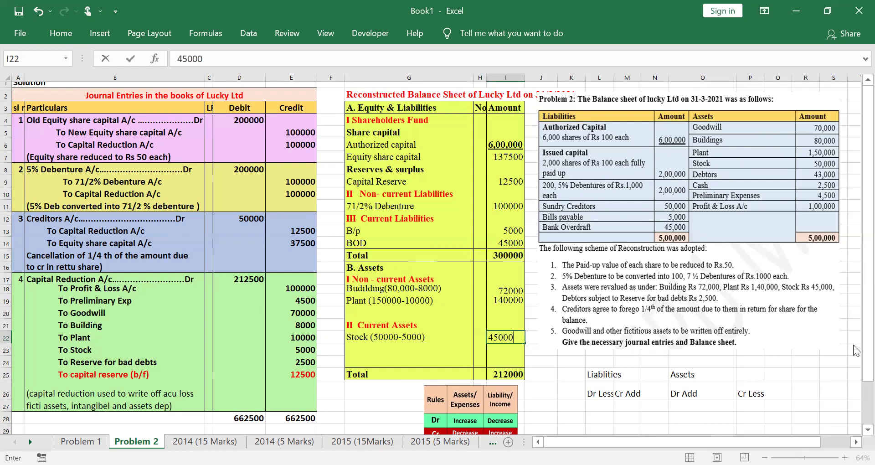
pyautogui.press('Return')
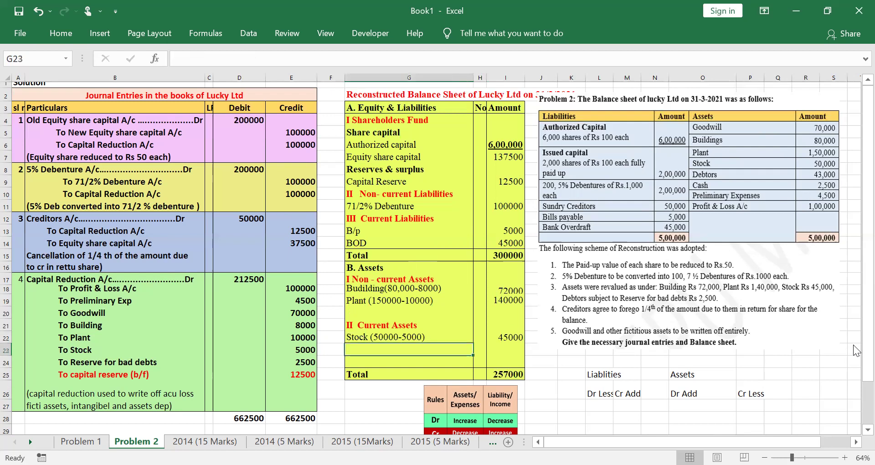
# Enter "Debetors(43000-2500)" in G23 and calculate its amount in I23 with =43000-2500
pyautogui.write('Debetors')
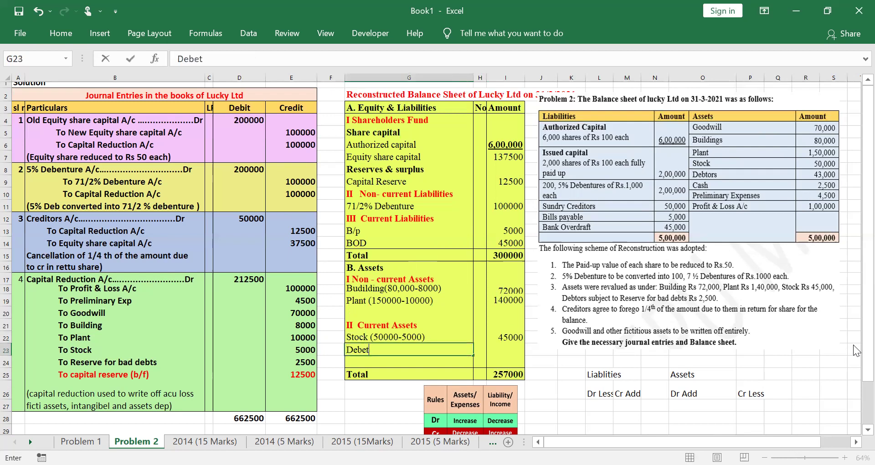
pyautogui.press('Tab')
pyautogui.press('Tab')
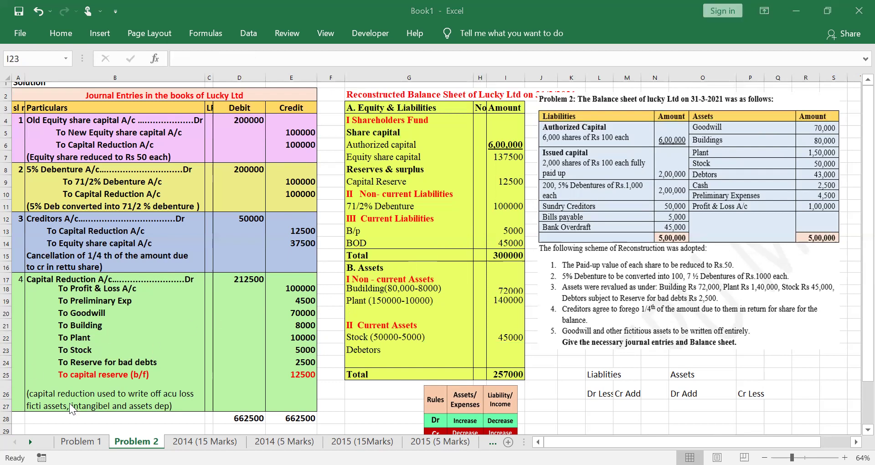
pyautogui.doubleClick(393, 352)
pyautogui.write('(43000-2500)')
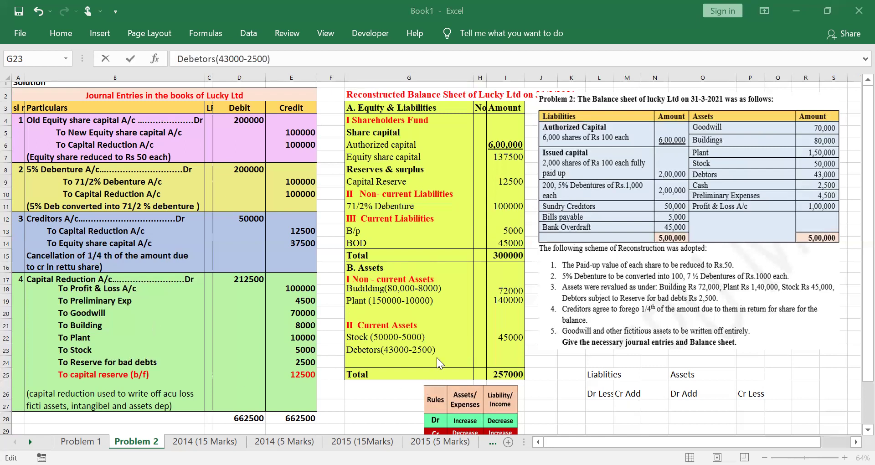
pyautogui.click(493, 352)
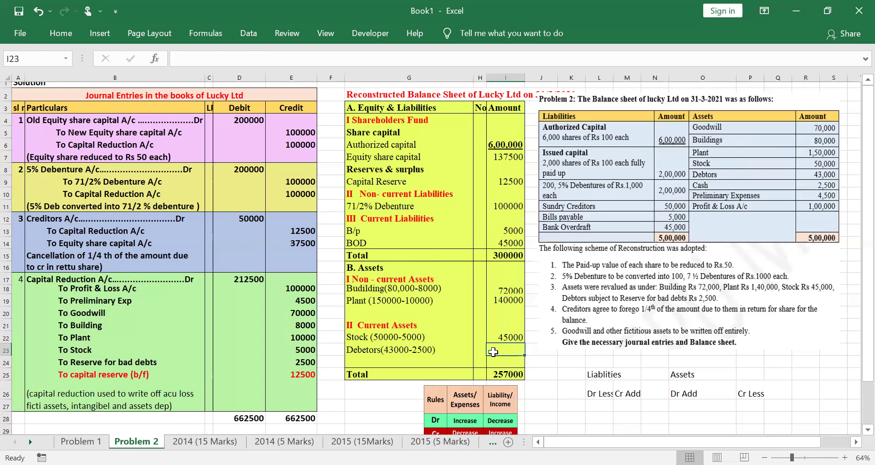
pyautogui.write('=43000-2500')
pyautogui.press('Return')
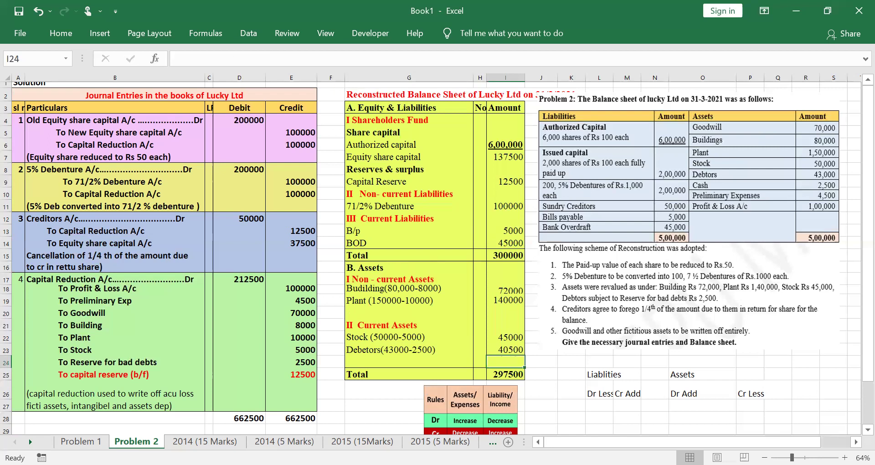
# Tick Cash in the problem and each of the four journal entries with the pen, and erase all marks
pyautogui.moveTo(723, 187); pyautogui.dragTo(749, 175)
pyautogui.moveTo(173, 119); pyautogui.dragTo(217, 103)
pyautogui.moveTo(188, 182); pyautogui.dragTo(250, 155)
pyautogui.moveTo(199, 253); pyautogui.dragTo(243, 233)
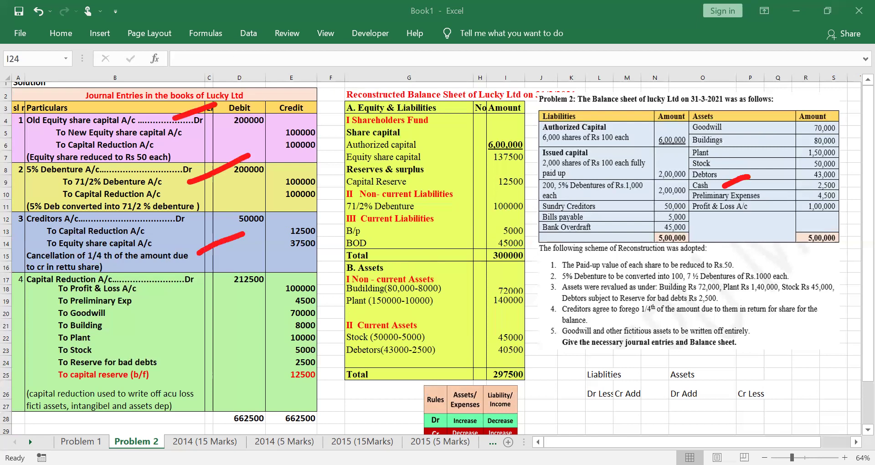
pyautogui.moveTo(182, 367); pyautogui.dragTo(222, 338)
pyautogui.press('Escape')
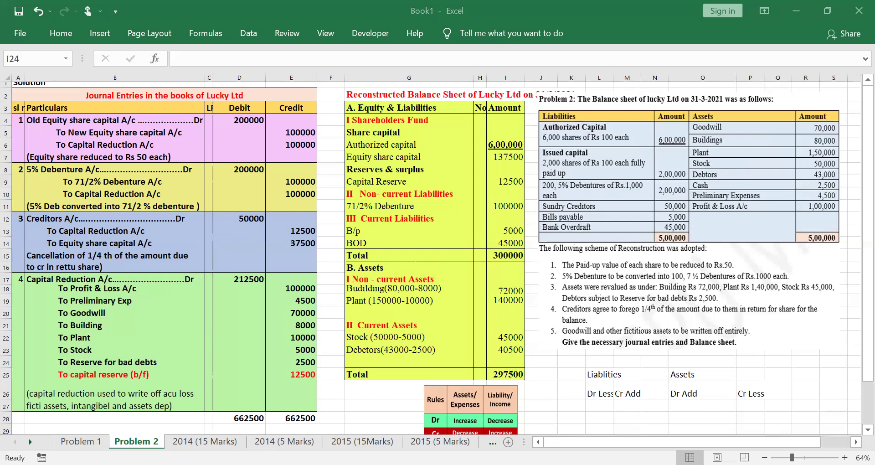
# Enter "Cash" in G24 and its amount 2500 in I24
pyautogui.click(367, 364)
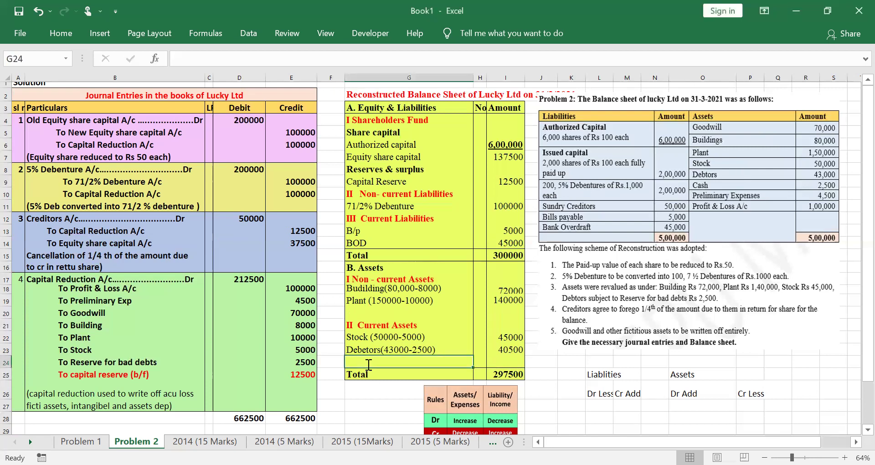
pyautogui.write('Cash')
pyautogui.press('Tab')
pyautogui.press('Tab')
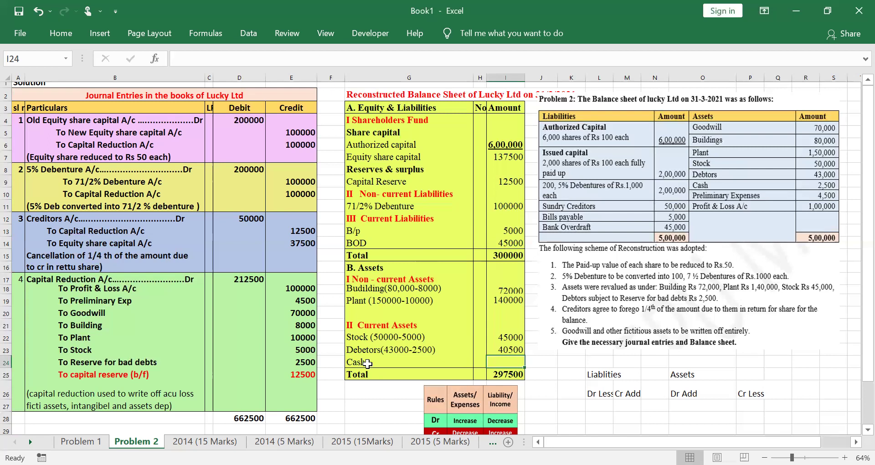
pyautogui.write('2500')
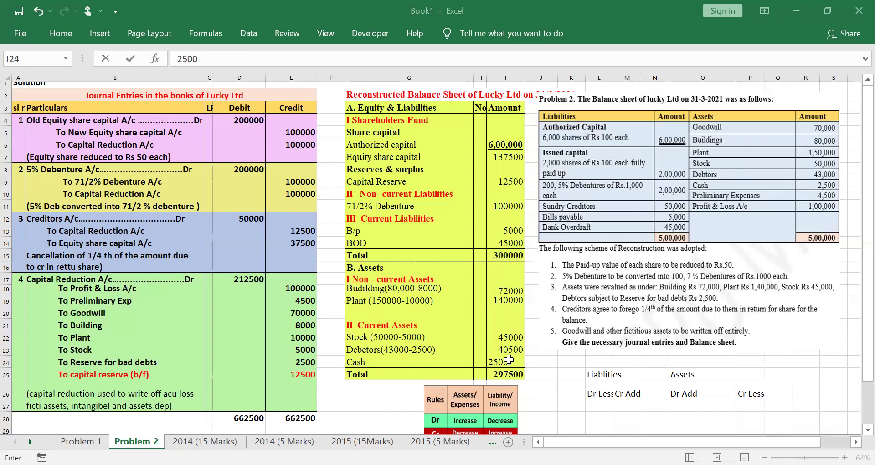
pyautogui.click(441, 371)
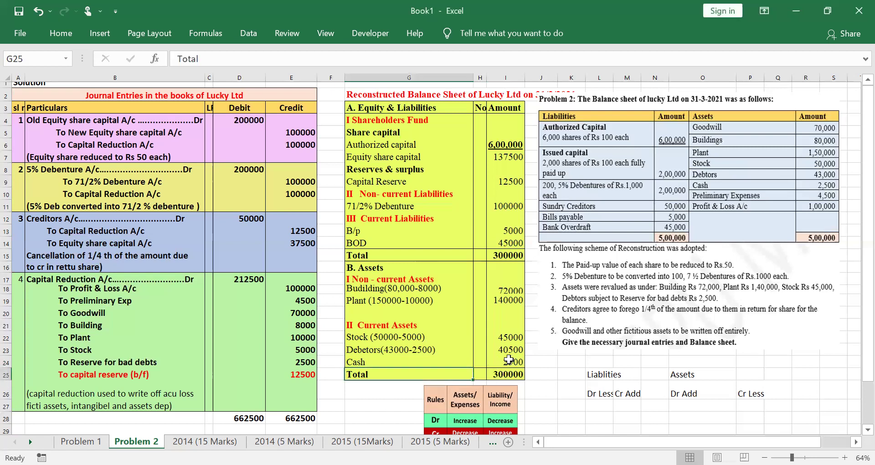
# Select the liabilities total in I15 and tick the liabilities and assets totals with the pen
pyautogui.click(494, 257)
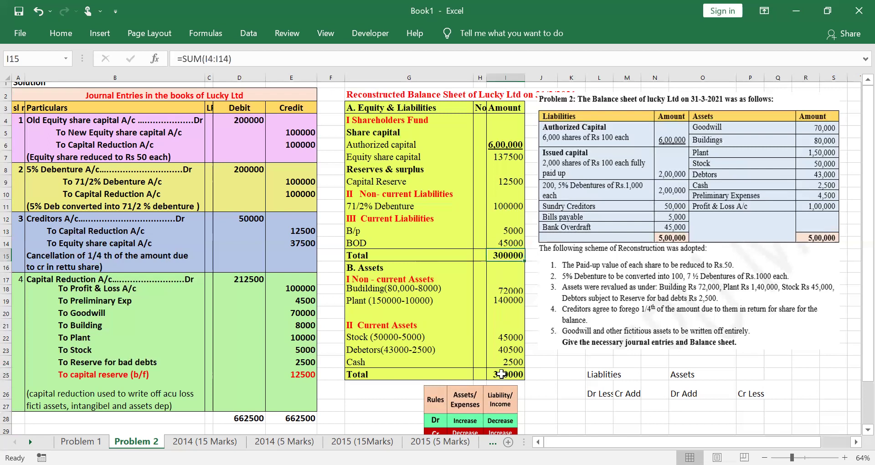
pyautogui.moveTo(524, 253); pyautogui.dragTo(538, 245)
pyautogui.moveTo(534, 373); pyautogui.dragTo(554, 368)
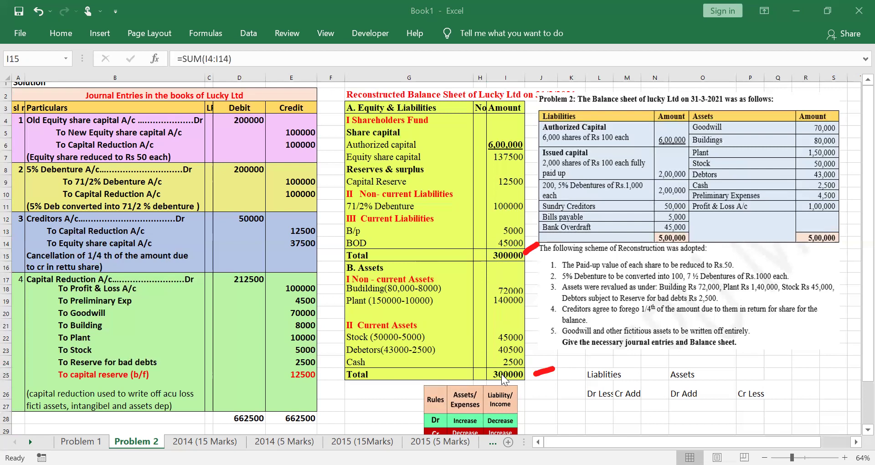
# Tick the four journal entries, circle the given balance sheet and link it to the journal and the current liabilities with the pen, and erase all marks
pyautogui.moveTo(162, 139); pyautogui.dragTo(251, 97)
pyautogui.moveTo(220, 200); pyautogui.dragTo(296, 151)
pyautogui.moveTo(222, 250); pyautogui.dragTo(301, 203)
pyautogui.moveTo(193, 349); pyautogui.dragTo(252, 294)
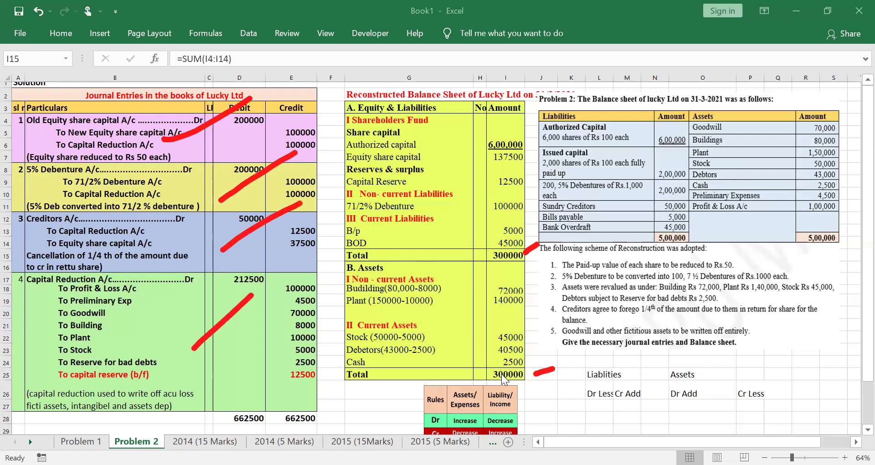
pyautogui.moveTo(533, 117)
pyautogui.mouseDown()
pyautogui.moveTo(774, 97)
pyautogui.moveTo(855, 241)
pyautogui.moveTo(543, 238)
pyautogui.mouseUp()
pyautogui.moveTo(669, 175)
pyautogui.mouseDown()
pyautogui.moveTo(433, 131)
pyautogui.moveTo(218, 193)
pyautogui.mouseUp()
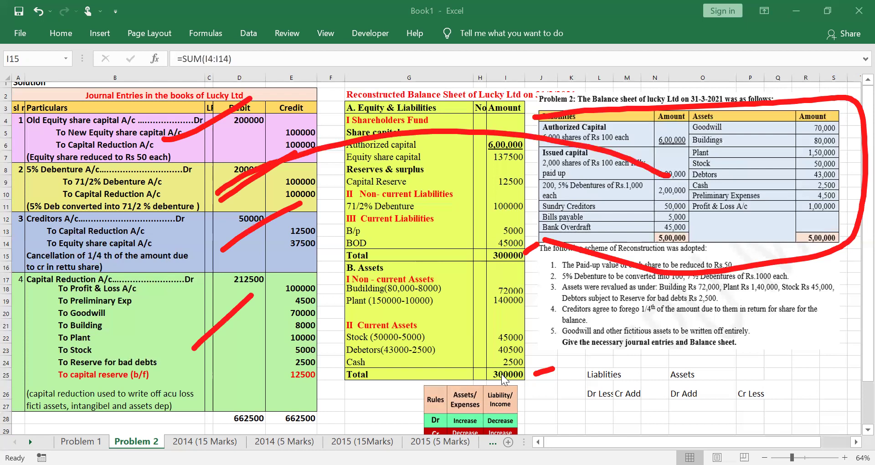
pyautogui.click(612, 221)
pyautogui.click(752, 180)
pyautogui.moveTo(666, 218); pyautogui.dragTo(458, 240)
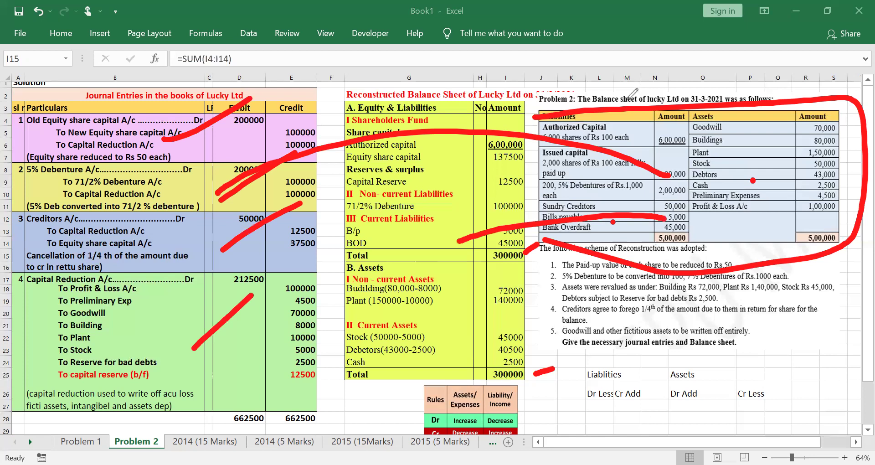
pyautogui.press('Escape')
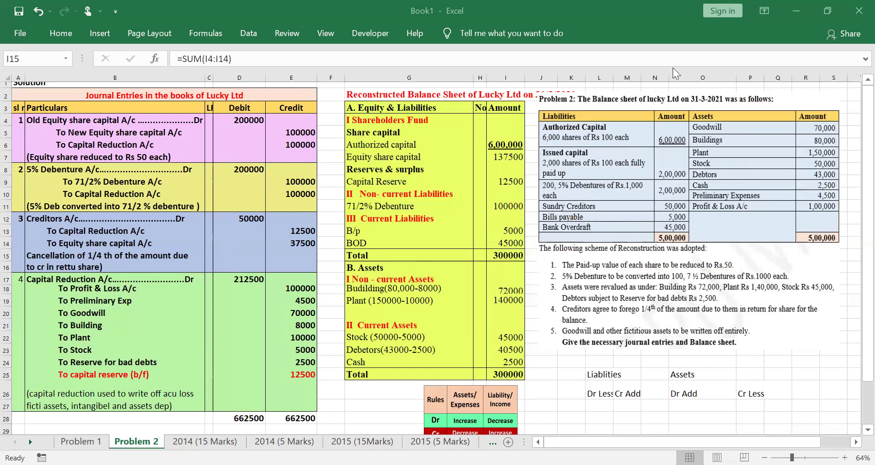